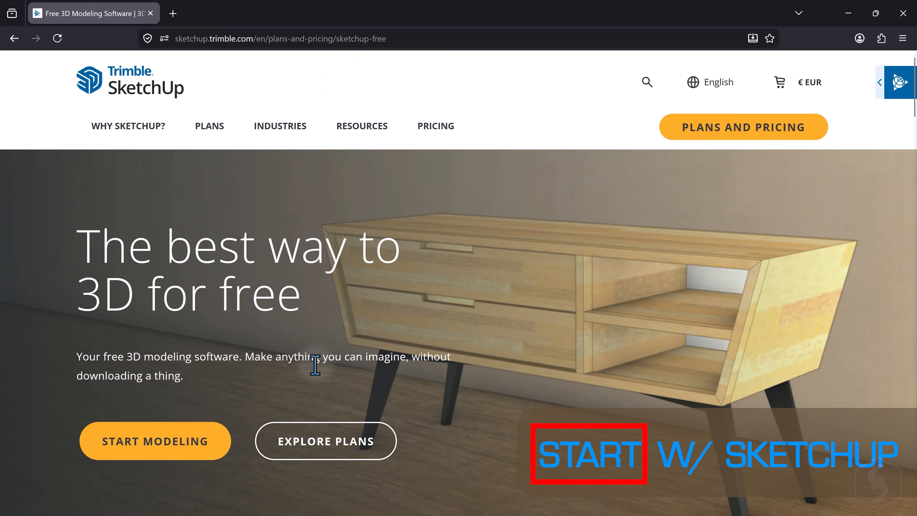
- Start the free SketchUp web modeler and check the file types available for opening a model from the device
click(173, 444)
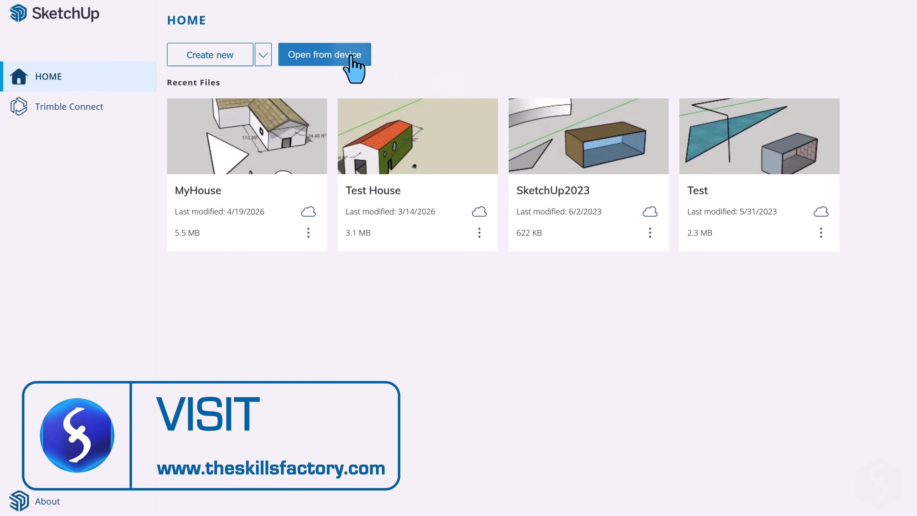
click(341, 63)
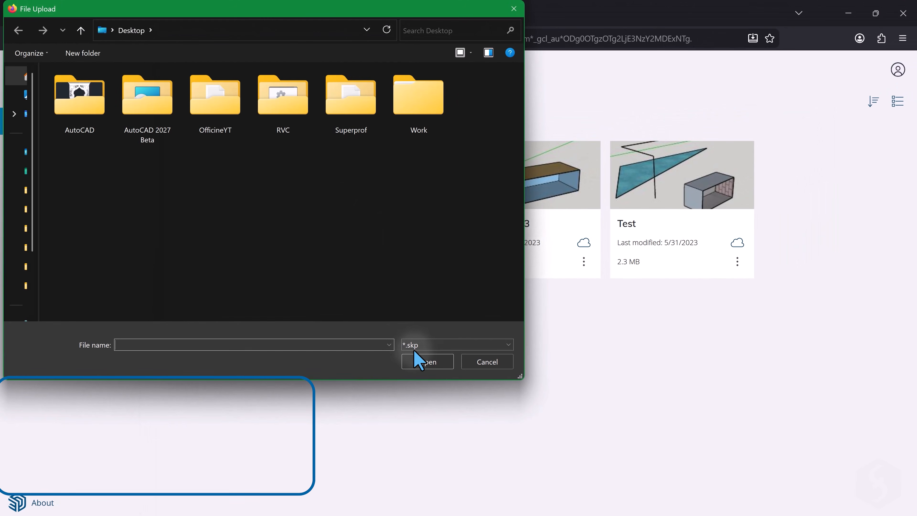
click(449, 345)
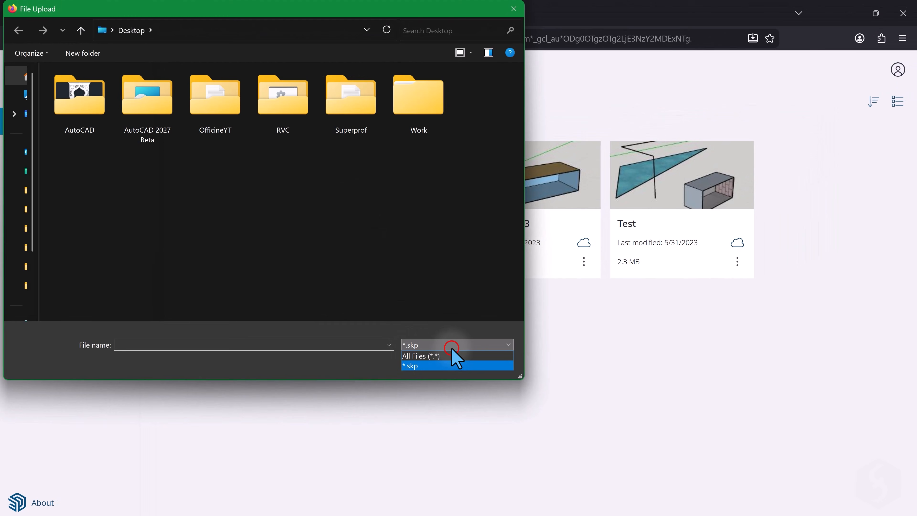
click(455, 354)
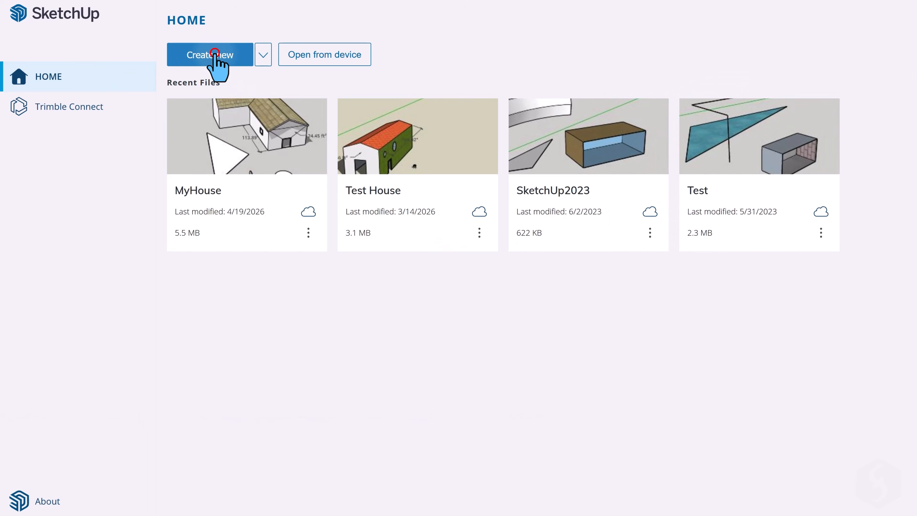
- Create a new blank model
click(215, 52)
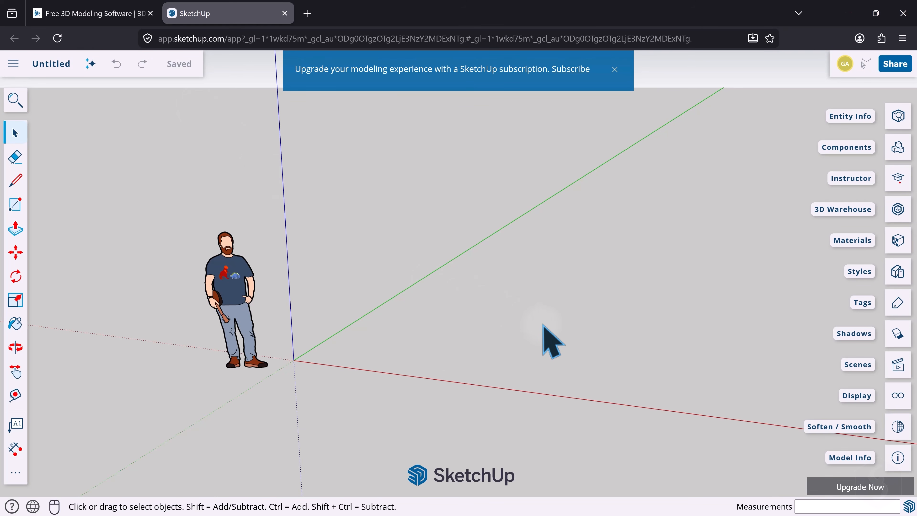
scroll(339, 289, down, 3)
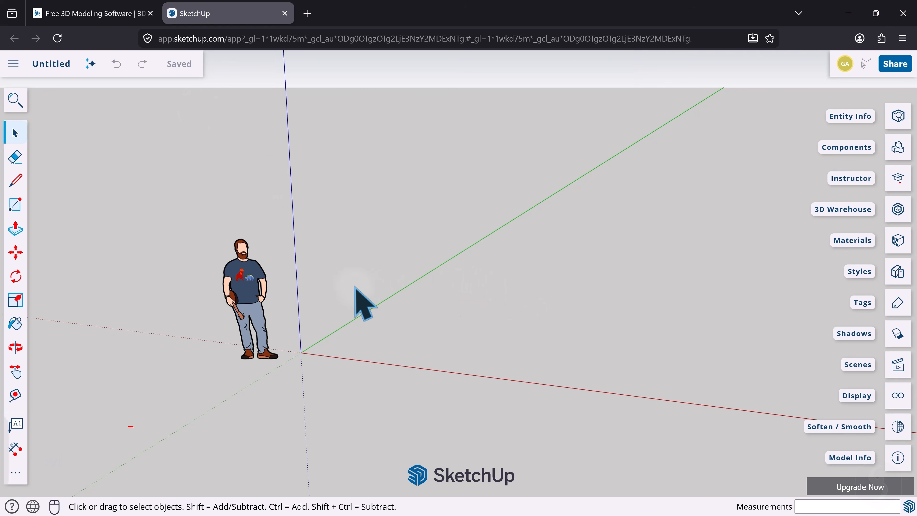
scroll(352, 298, down, 2)
scroll(516, 179, up, 2)
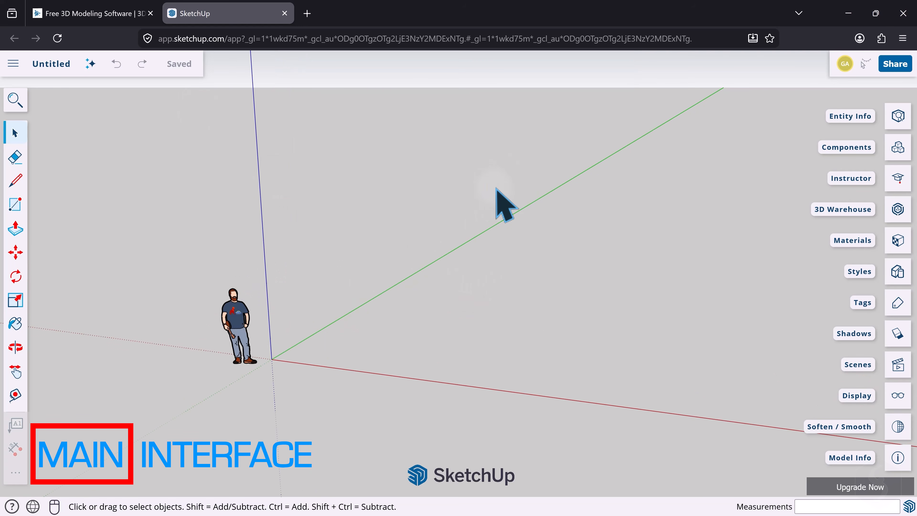
scroll(197, 354, up, 2)
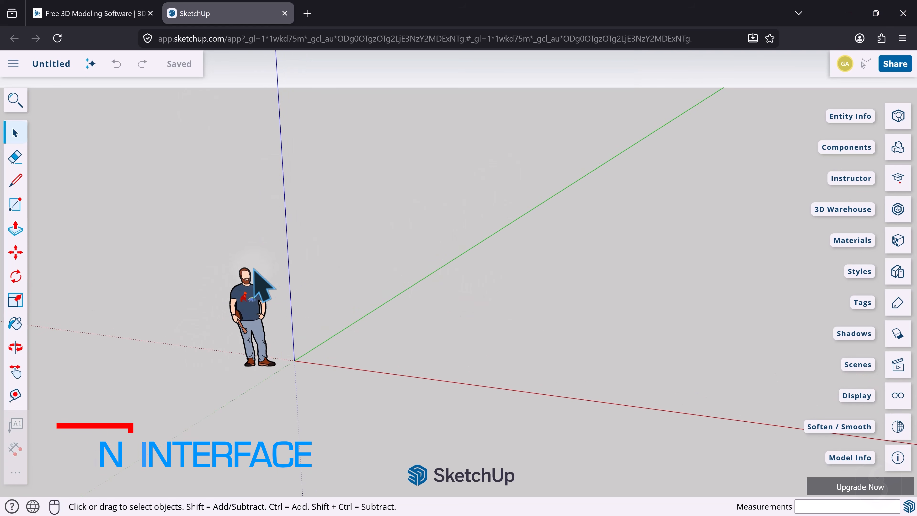
scroll(242, 278, down, 3)
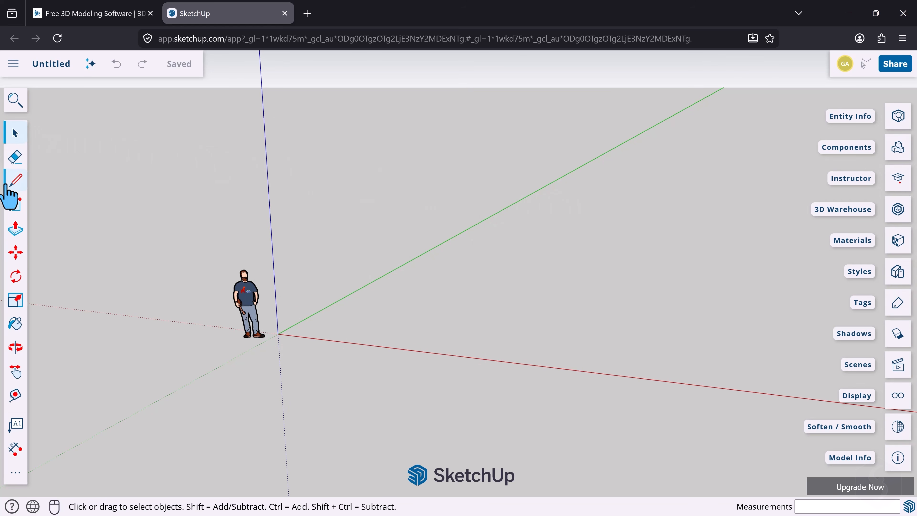
- Draw a single straight line about 141 inches long between the red and green axes
click(17, 180)
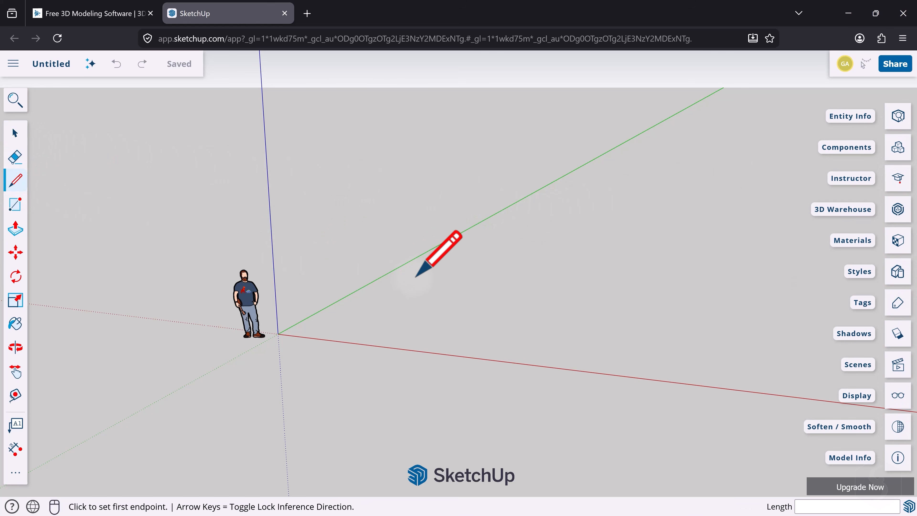
click(418, 291)
click(524, 292)
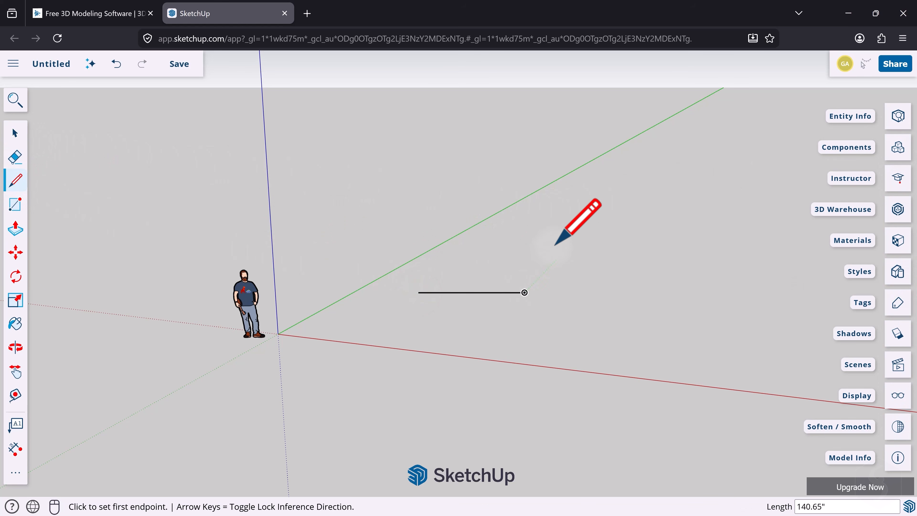
- Show the Instructor guidance for the Line, Rectangle and Push/Pull tools
click(898, 179)
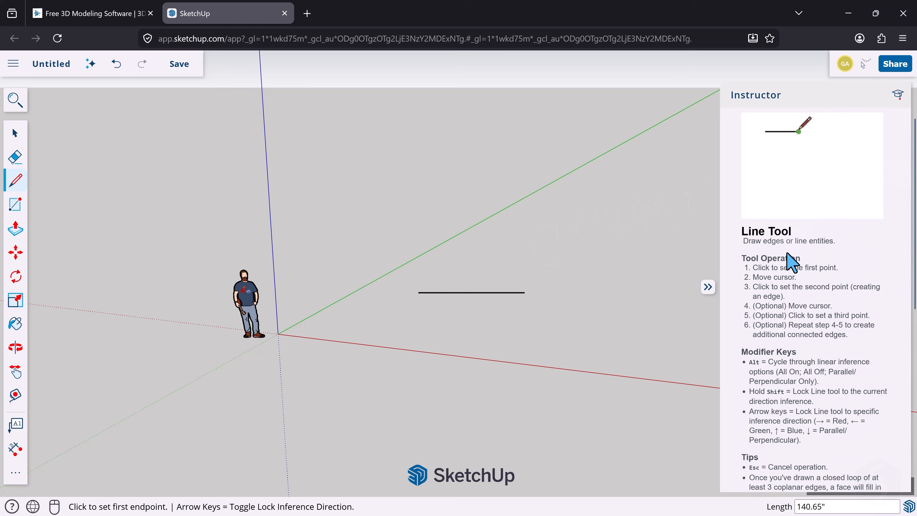
click(15, 205)
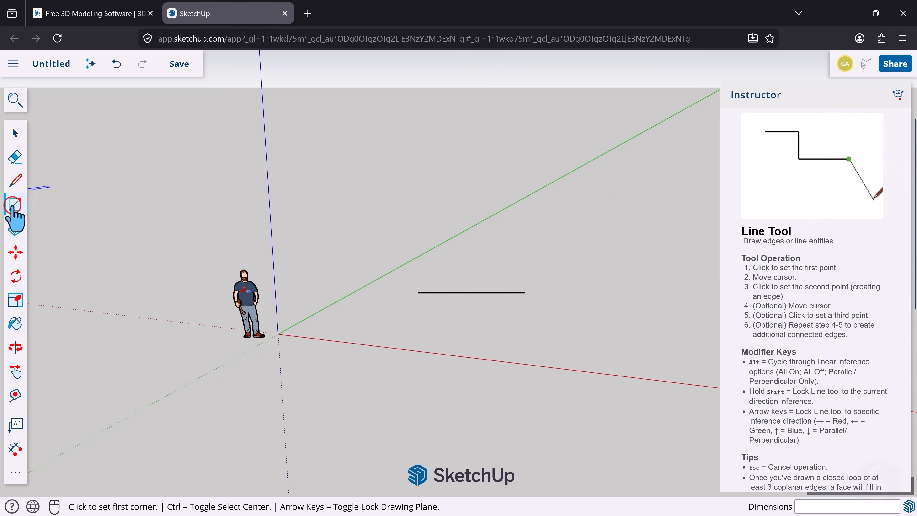
click(15, 228)
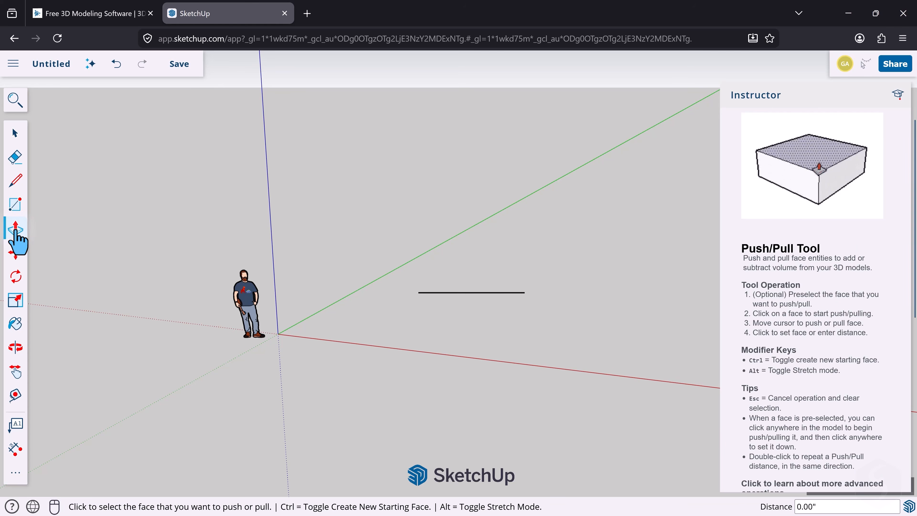
- Undo the test line and close the Instructor guidance
key(ctrl+z)
click(712, 295)
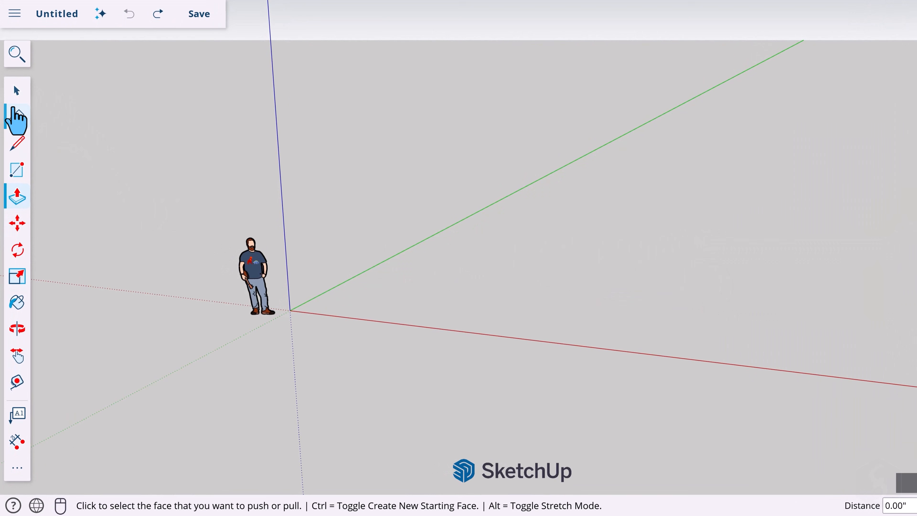
- Draw three connected line segments in an open zigzag between the red and green axes
click(15, 145)
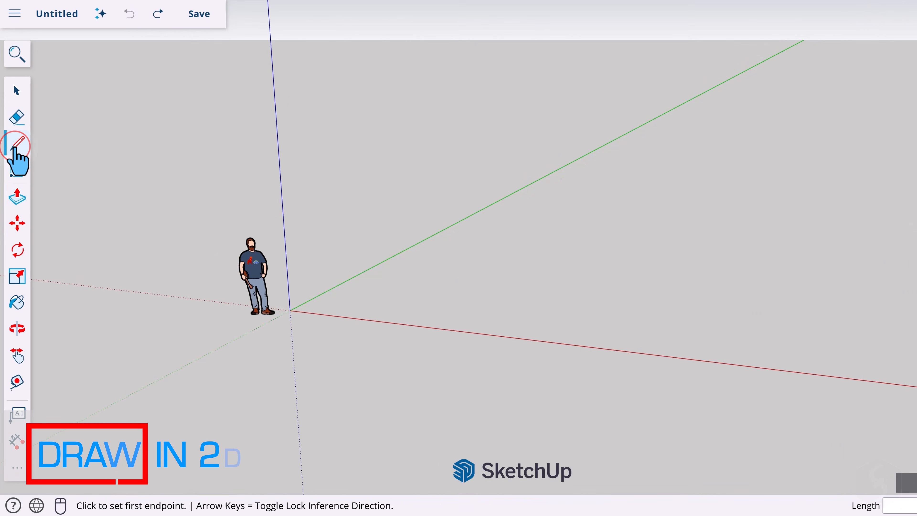
scroll(490, 271, up, 2)
click(357, 309)
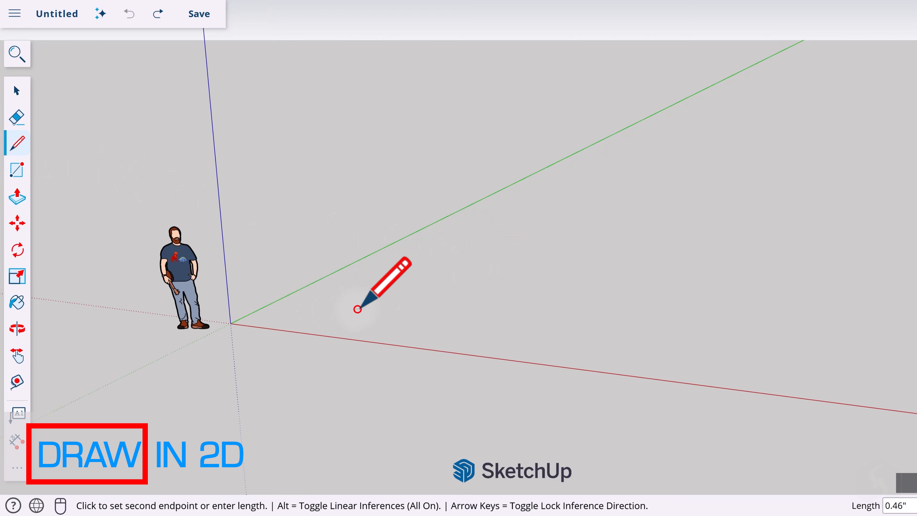
click(665, 184)
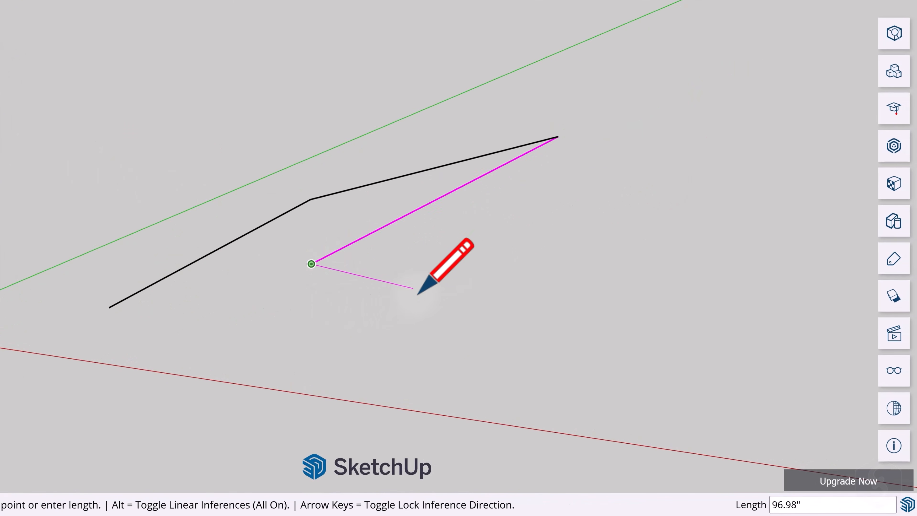
click(311, 263)
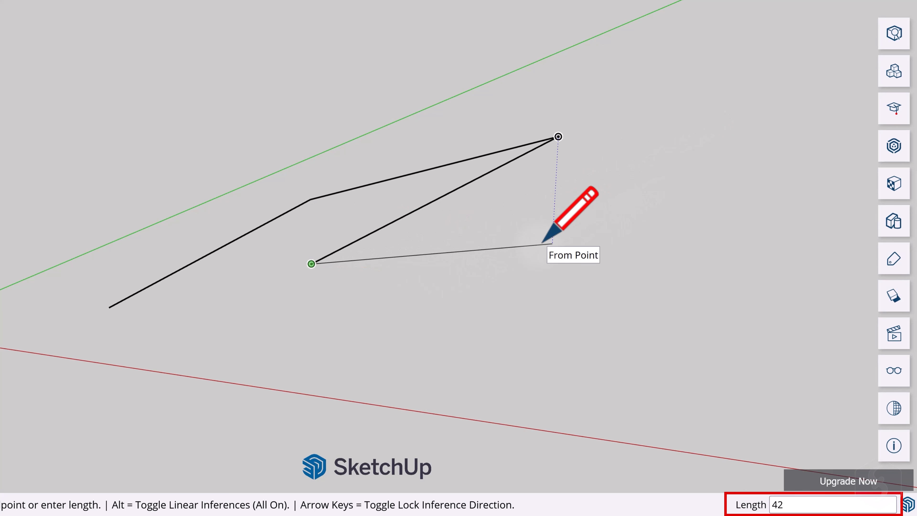
- Extend the zigzag with segments of length 42 and 15, and end the line
key(Return)
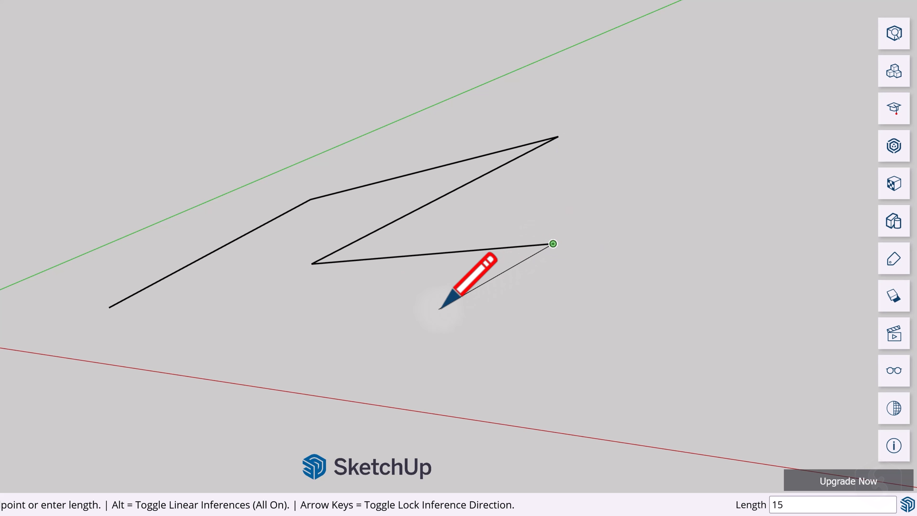
key(Return)
key(Escape)
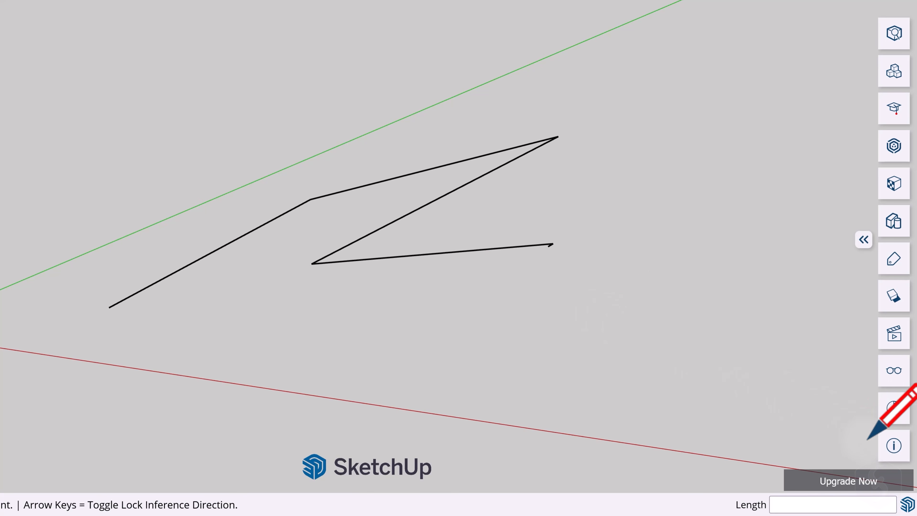
- Set the model's length unit format to Centimeter and show the area unit options
click(893, 451)
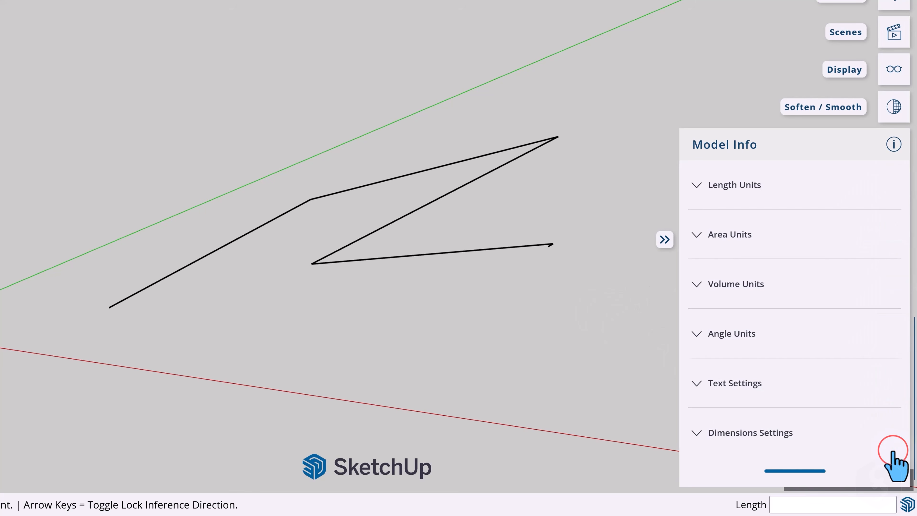
click(696, 184)
click(789, 241)
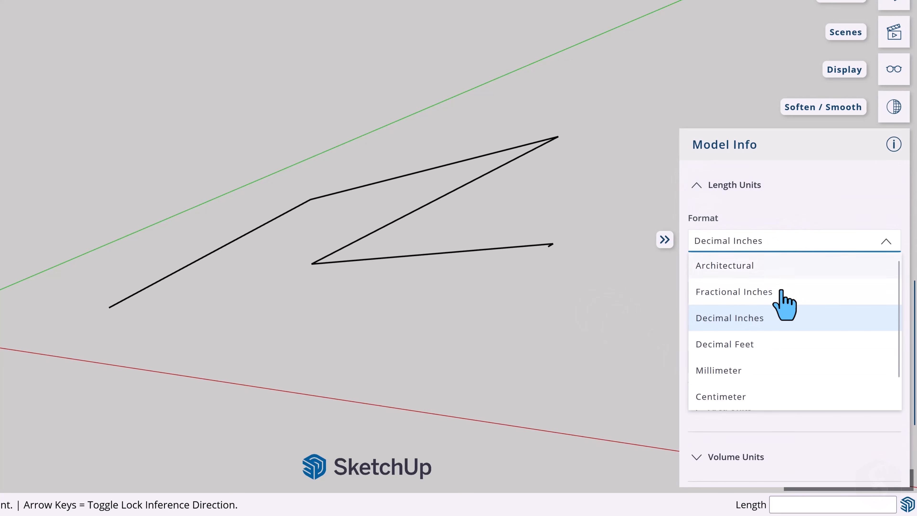
click(773, 397)
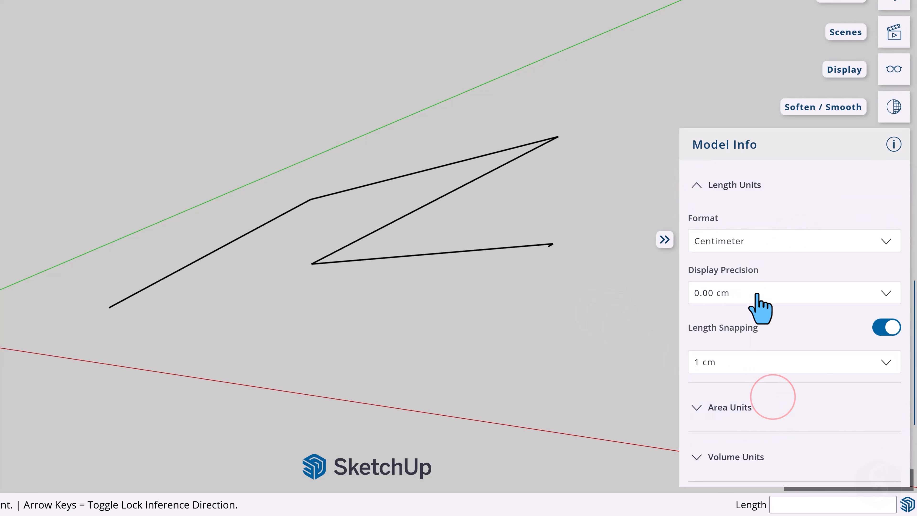
click(698, 408)
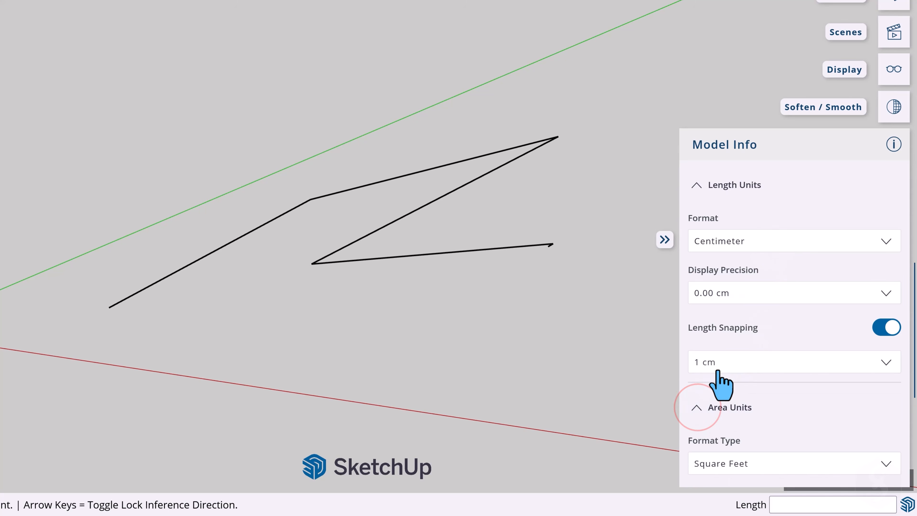
scroll(721, 343, down, 4)
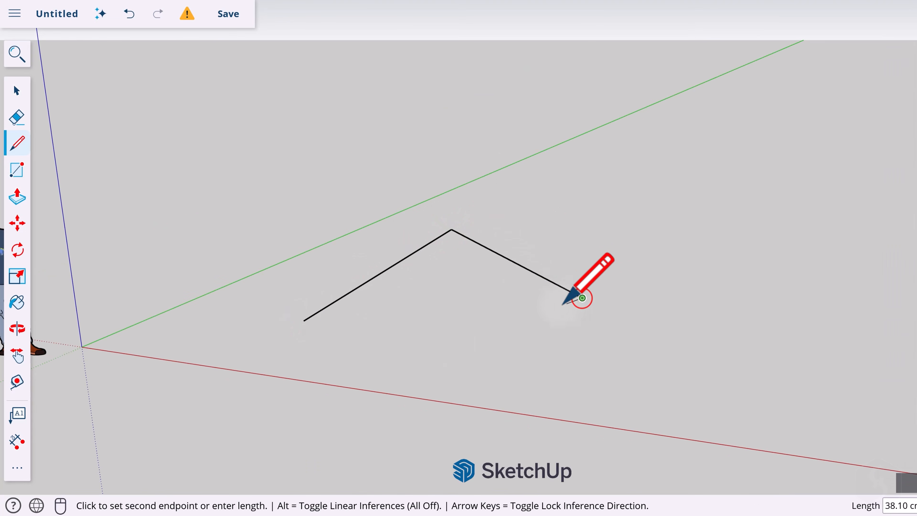
- Draw a triangle with lines, ending after the second edge and closing it from that endpoint with an edge about 408 cm long
click(582, 297)
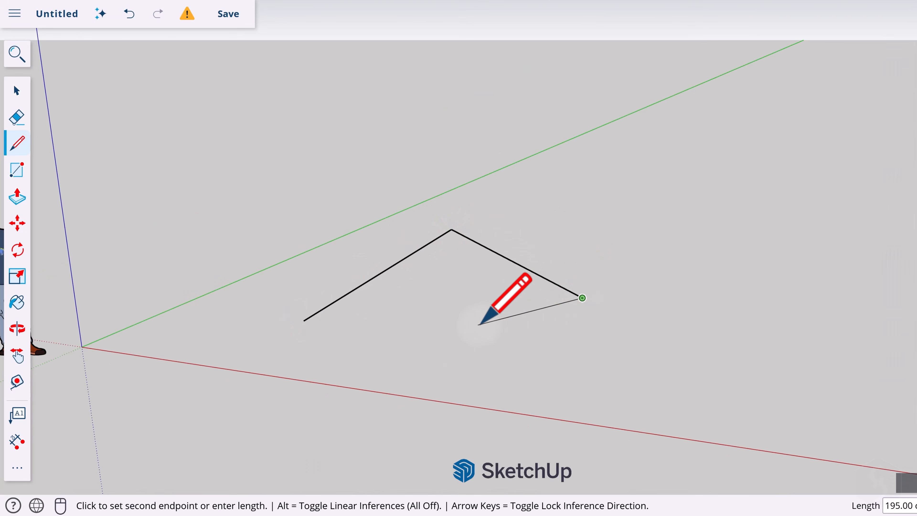
key(Escape)
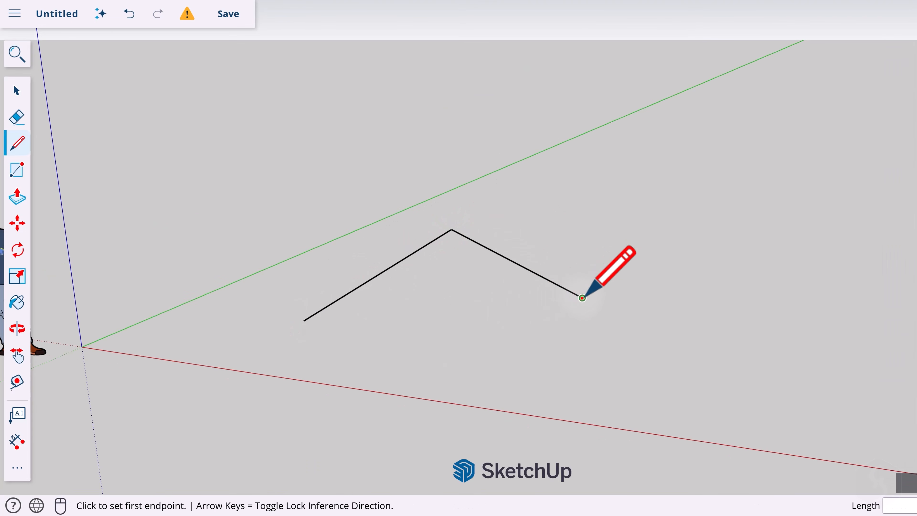
click(582, 297)
click(304, 320)
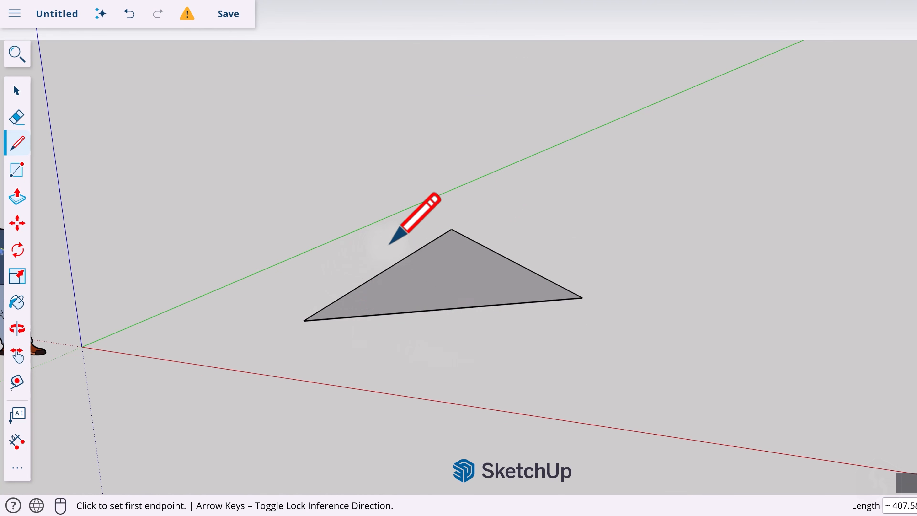
- Cancel a new line started beside the triangle and undo the triangle
click(633, 289)
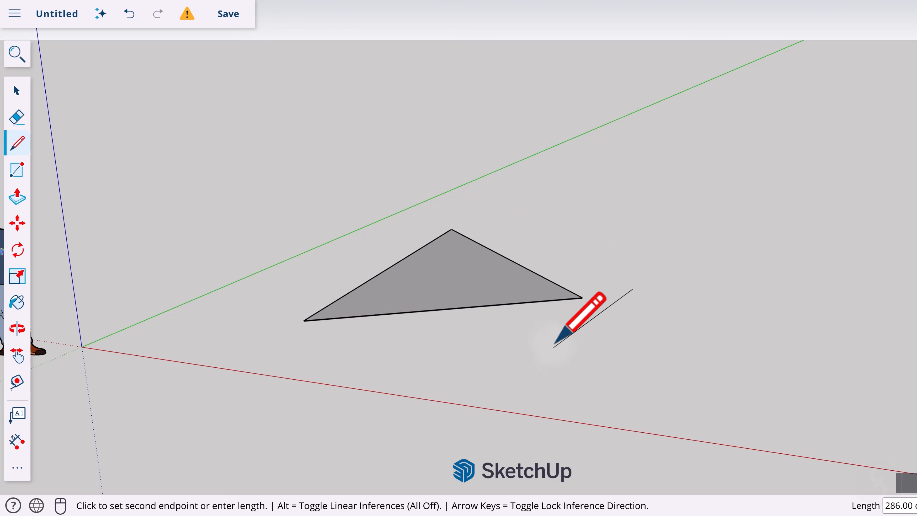
key(Escape)
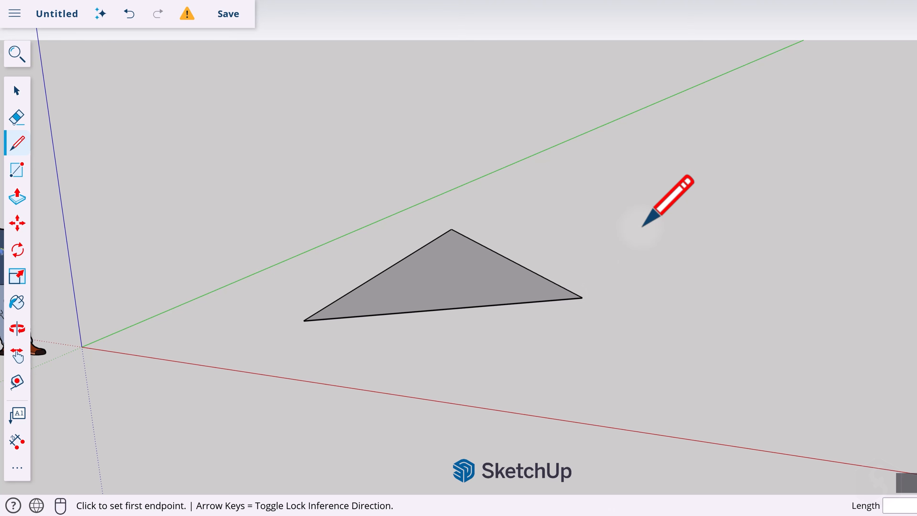
key(ctrl+z)
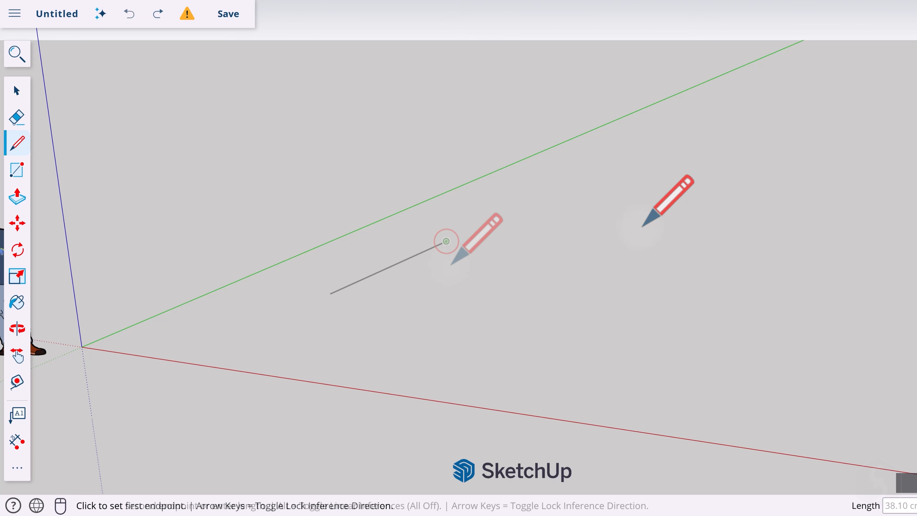
- Draw a smaller triangle beside the green axis with three connected lines, closing it at its starting point to form a face
click(446, 241)
click(415, 304)
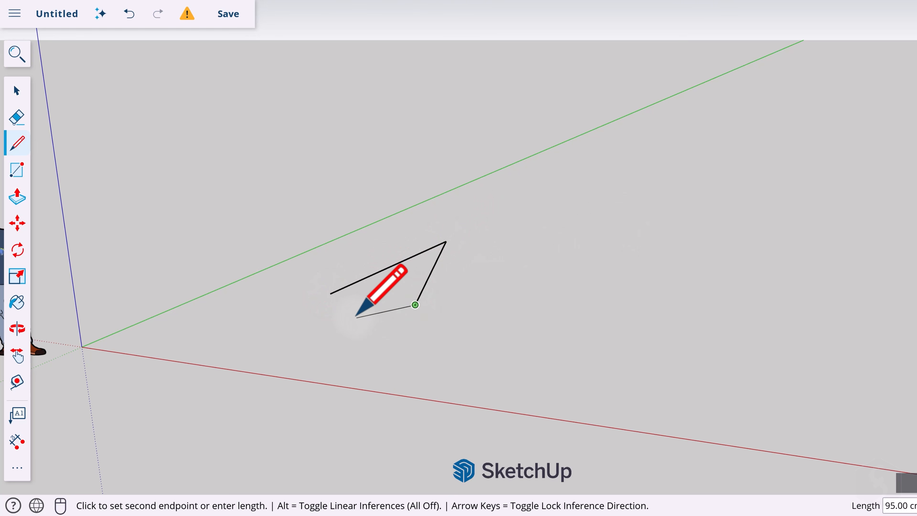
scroll(334, 297, up, 3)
scroll(320, 273, up, 4)
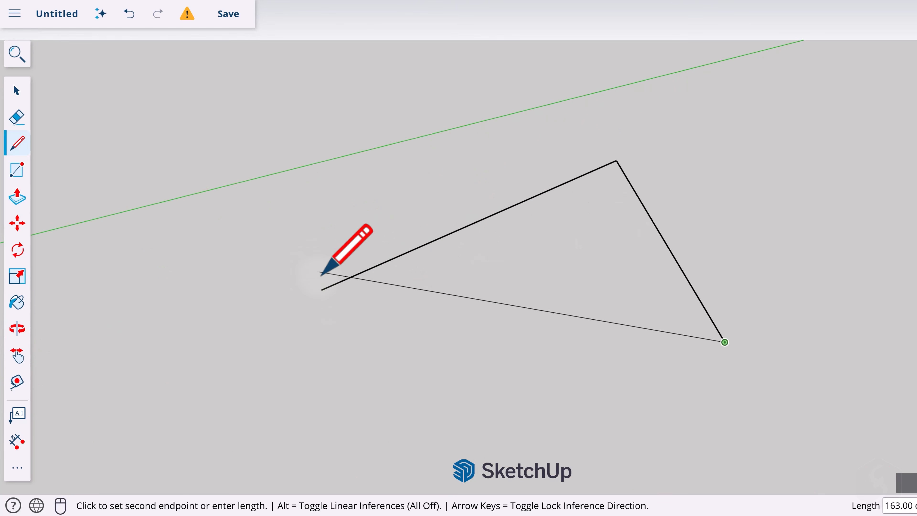
scroll(320, 273, up, 5)
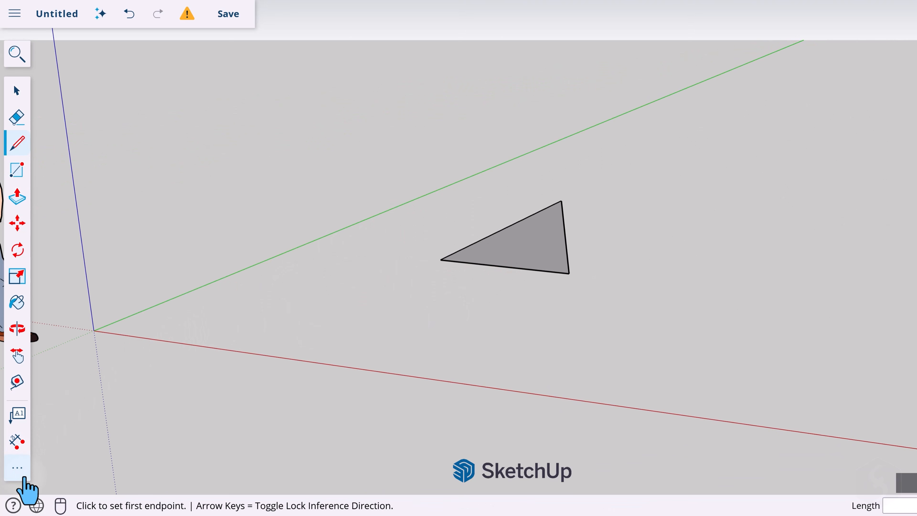
- Draw a 90-degree arc between the origin and the triangle by placing its centre, start point and end point
click(17, 468)
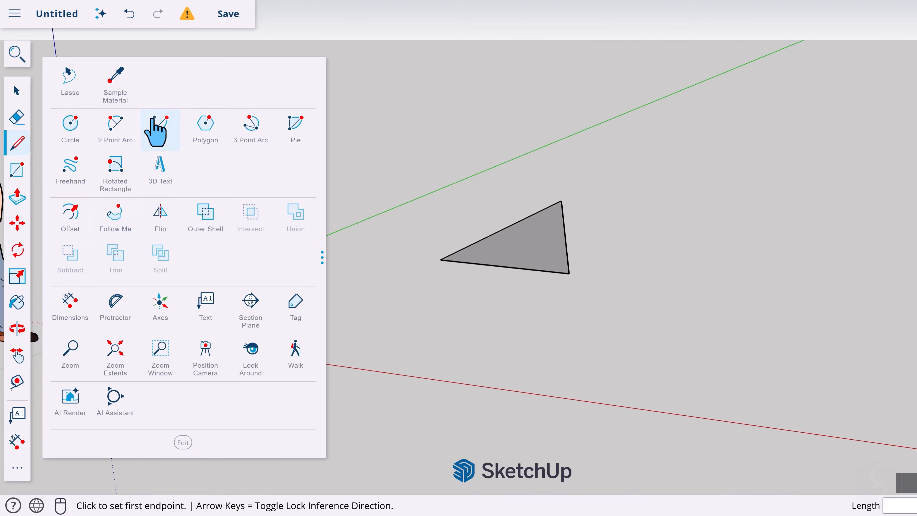
click(165, 135)
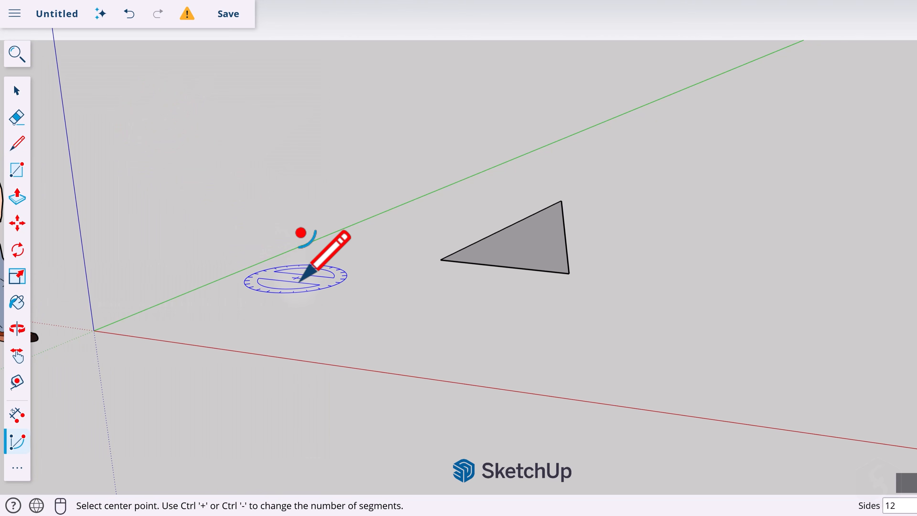
click(244, 320)
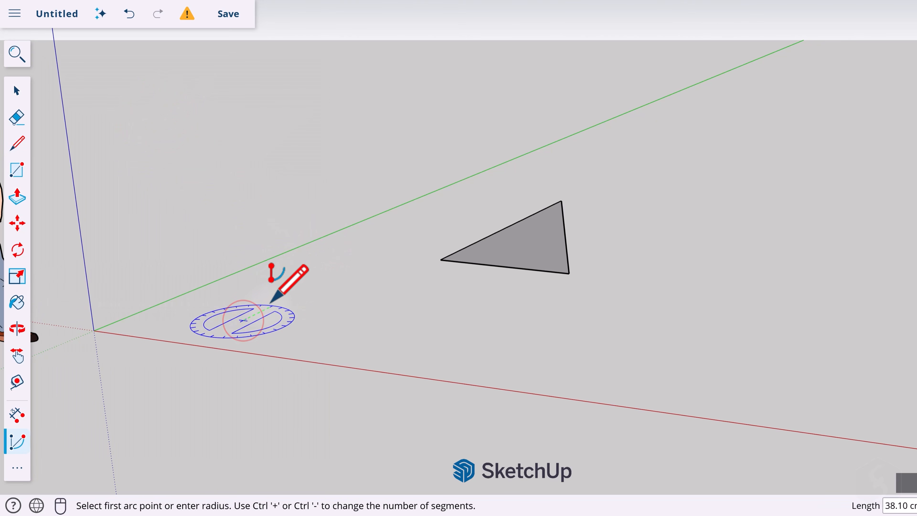
click(306, 289)
click(338, 330)
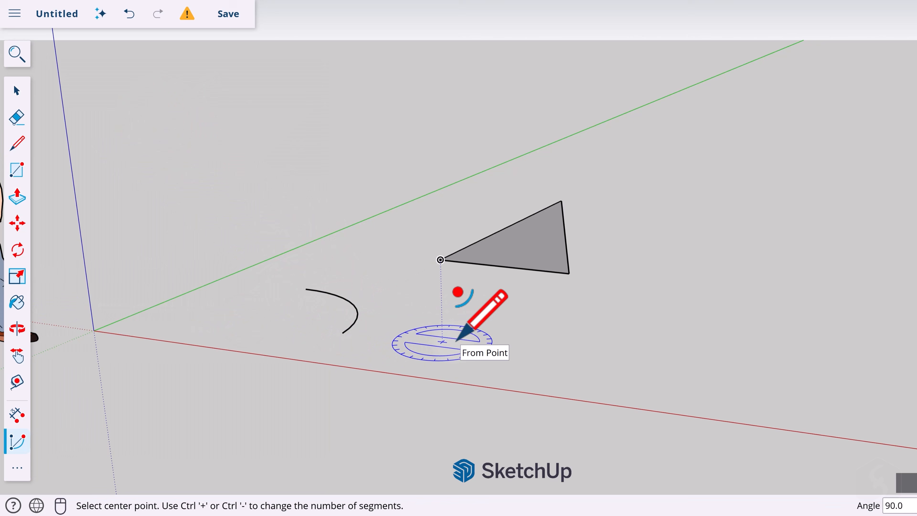
- Draw a flat rectangle with one side about 100 cm long on the ground beside the triangle
scroll(451, 336, down, 3)
click(17, 170)
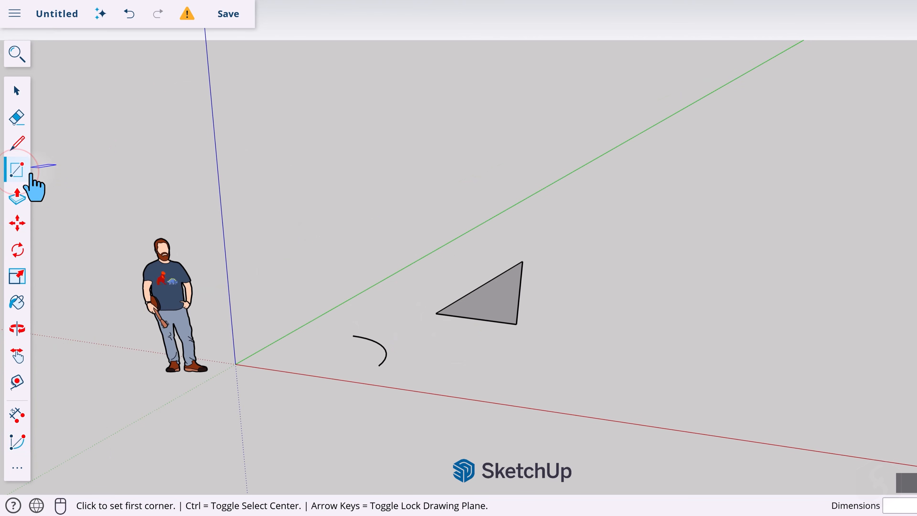
click(587, 326)
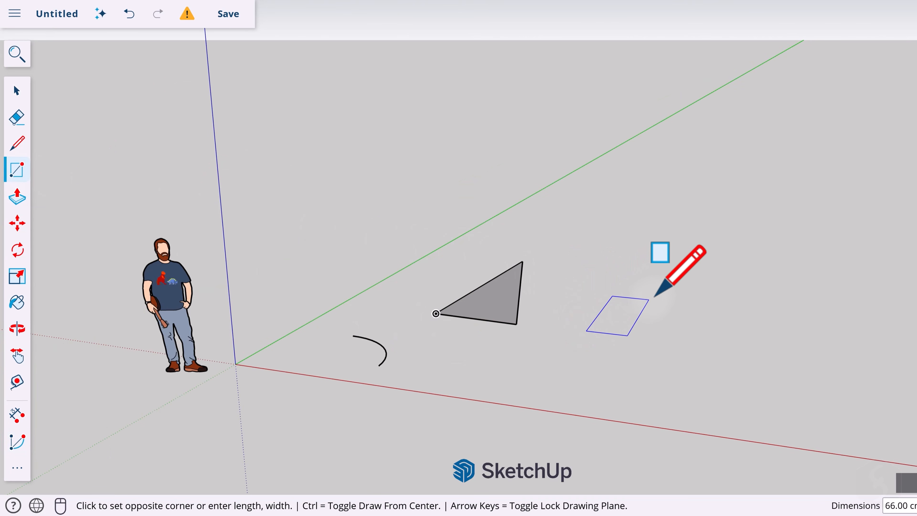
click(681, 272)
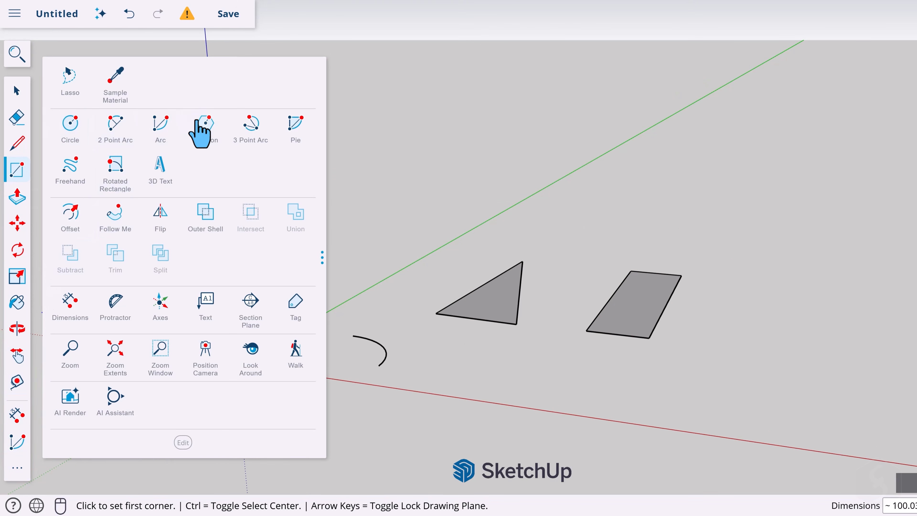
- Draw a flat six-sided polygon behind the triangle and rectangle with an inscribed radius of about 217 cm
click(216, 125)
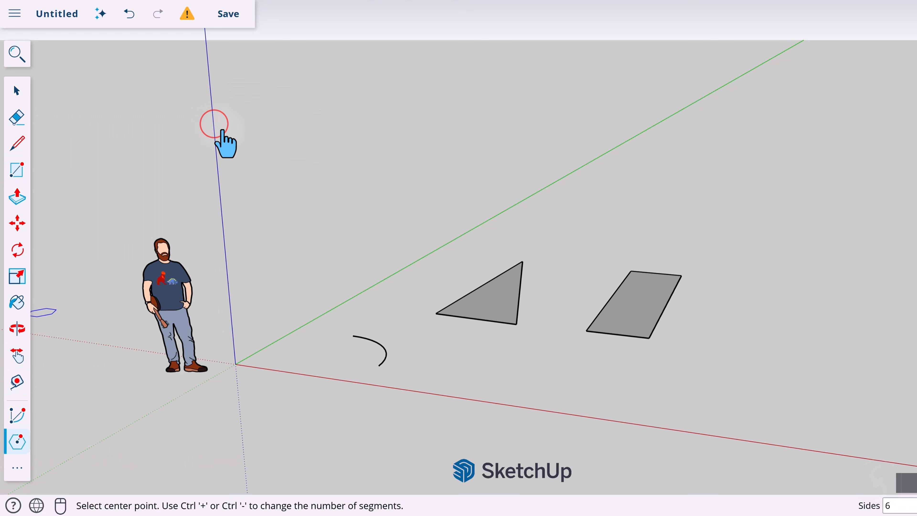
click(599, 226)
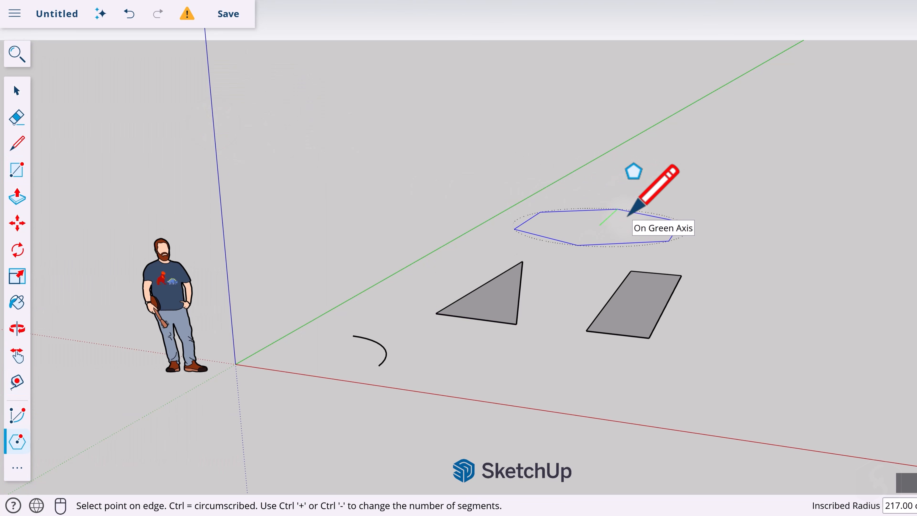
click(631, 210)
scroll(359, 292, down, 2)
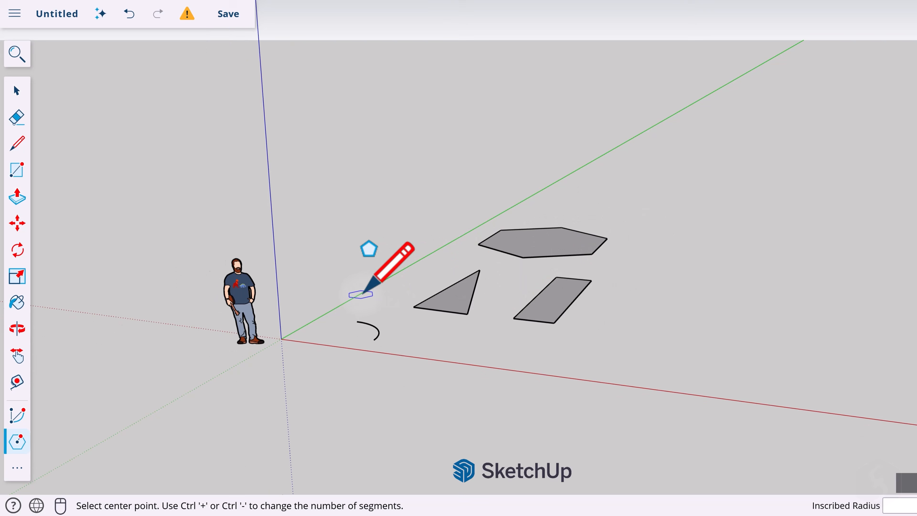
- Draw an upright six-sided polygon, perpendicular to the red axis, beside the rectangle with an inscribed radius of about 160 cm
scroll(682, 282, up, 4)
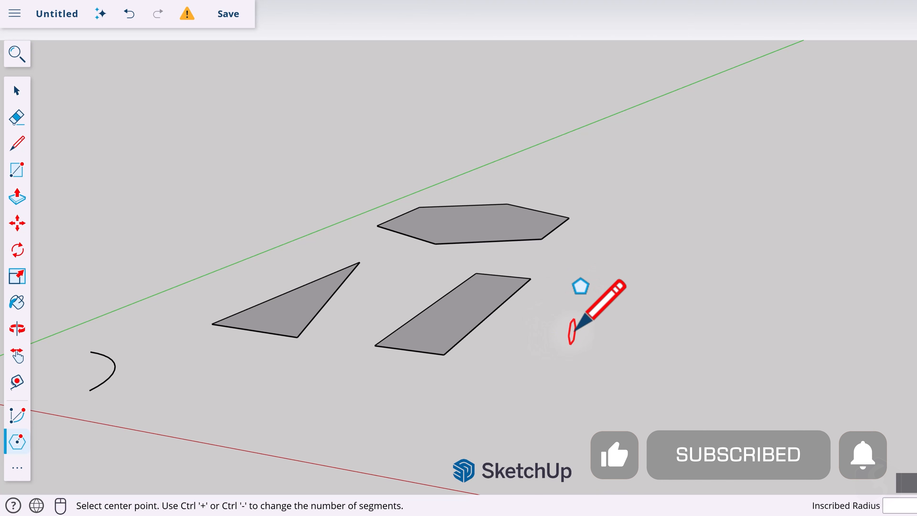
click(610, 288)
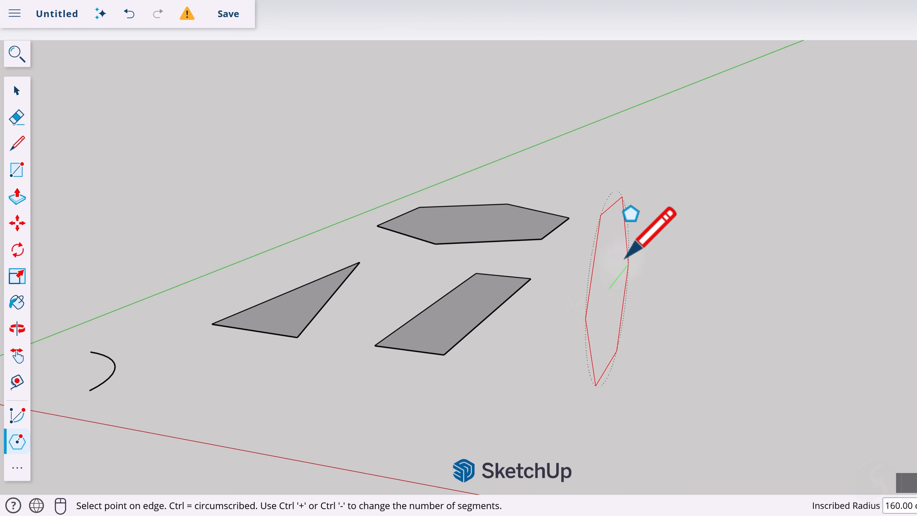
click(620, 253)
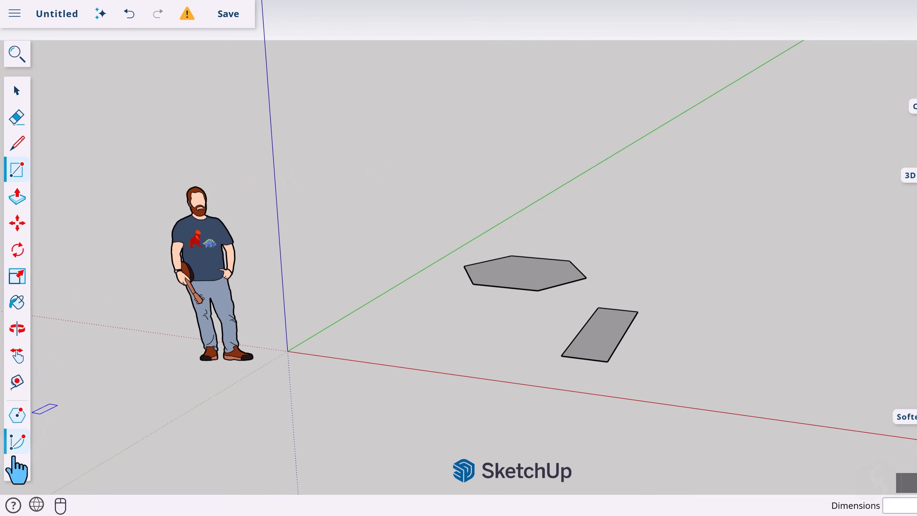
- Start a 3D text reading "SketchUp" and set its font to Lato with the Bold style
click(17, 468)
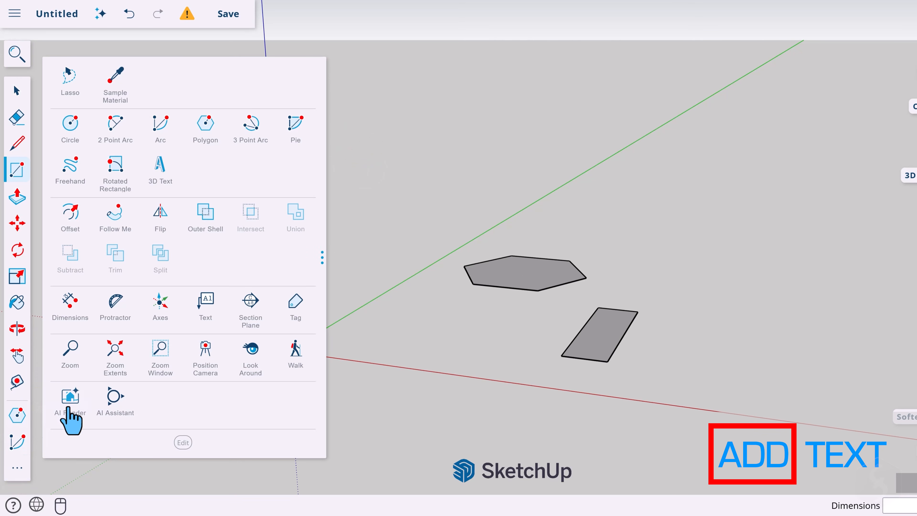
click(160, 177)
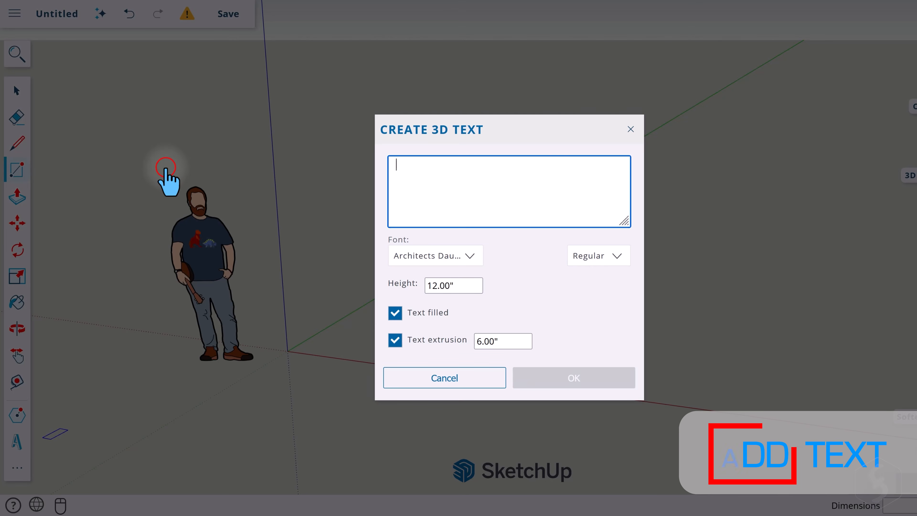
text(SketchUp)
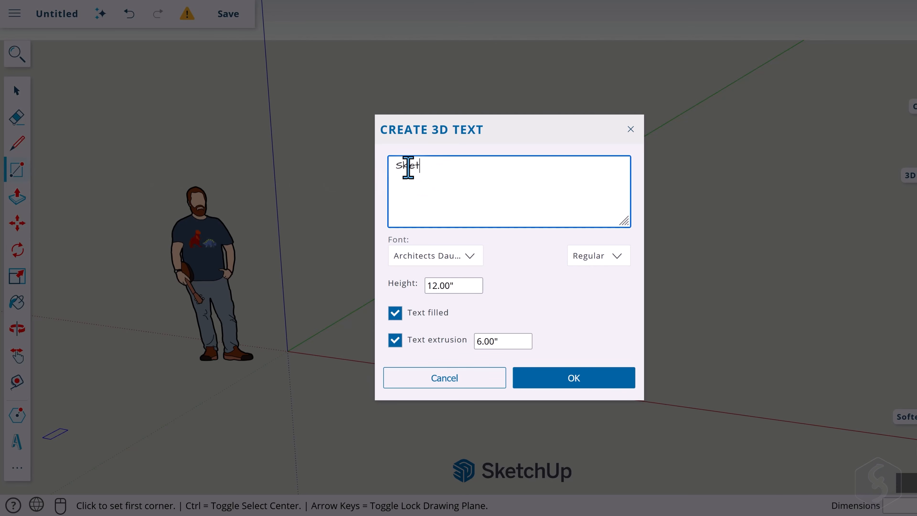
click(469, 256)
click(436, 327)
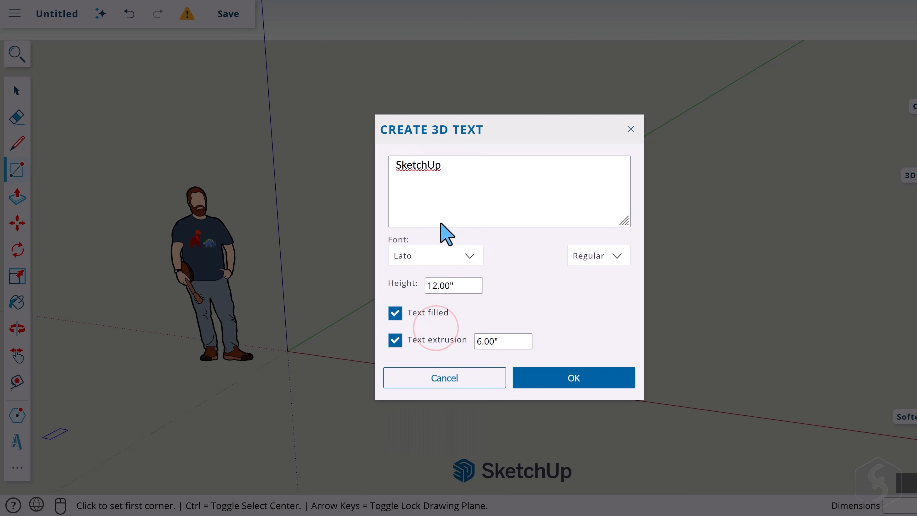
click(613, 256)
click(599, 298)
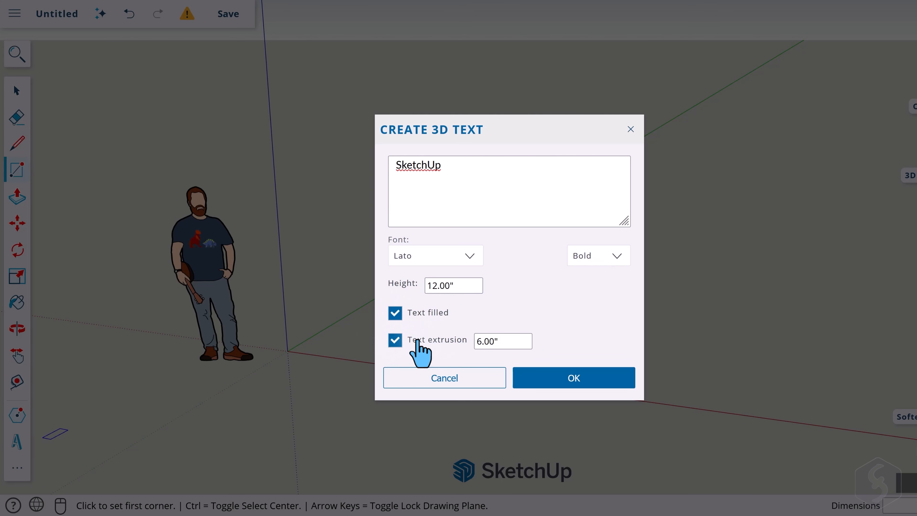
- Disable the text extrusion and place the flat text on the ground in front of the polygon
click(395, 341)
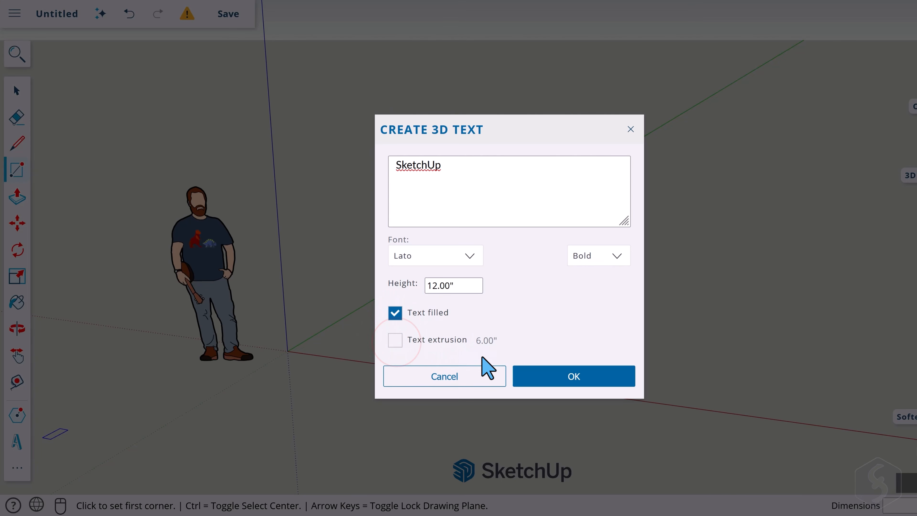
click(576, 382)
click(380, 338)
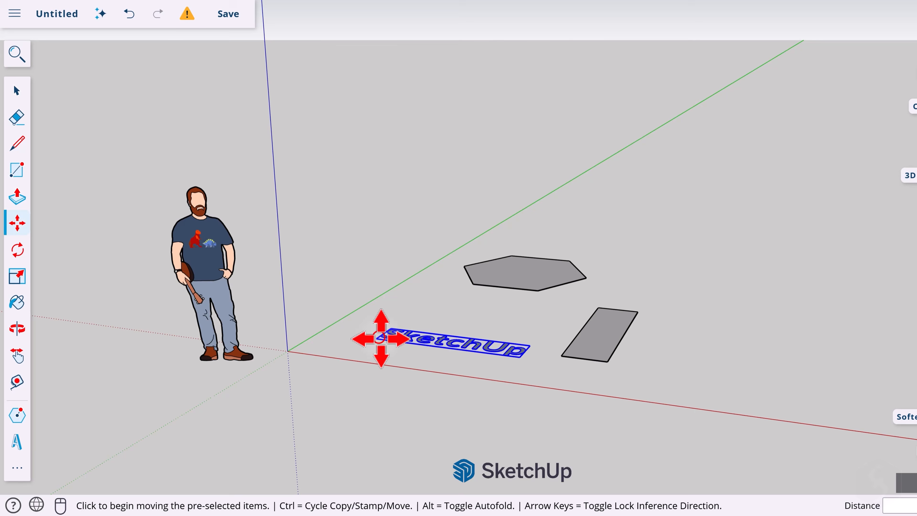
- Create a second "SketchUp" 3D text in Lato Regular with a 6.00" extrusion and place it in front of the flat text
scroll(444, 352, up, 4)
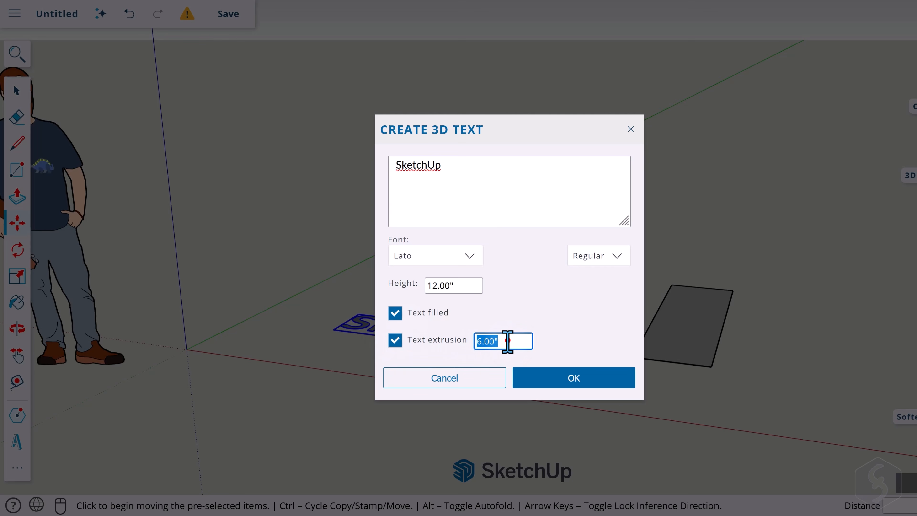
click(563, 382)
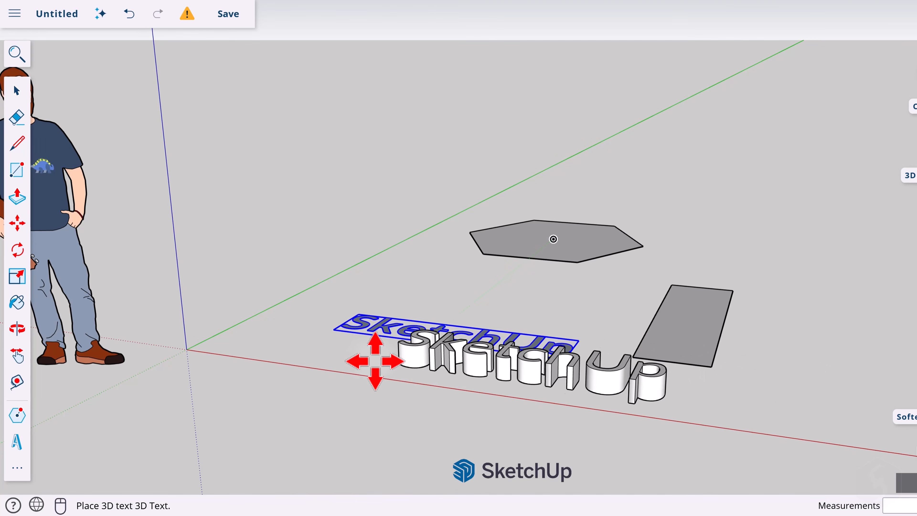
click(307, 365)
key(m)
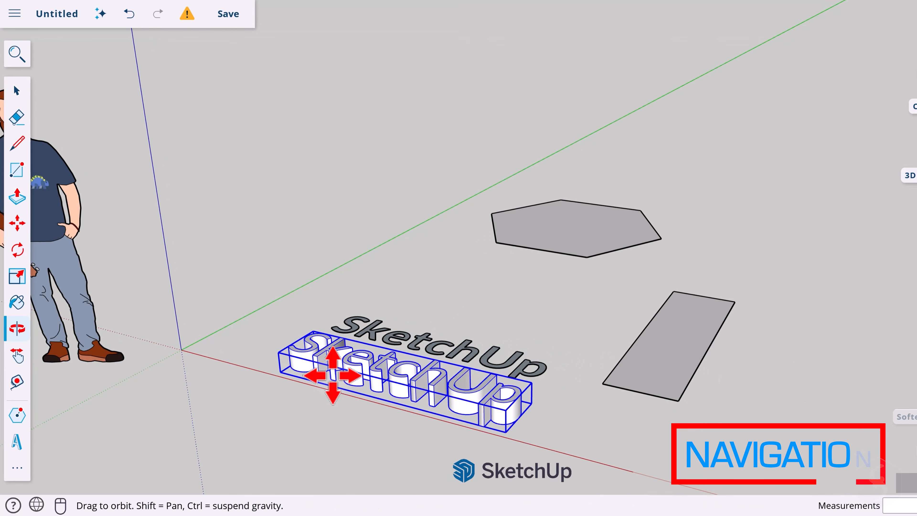
- Pan the view across the model and orbit around the texts and flat shapes
click(16, 354)
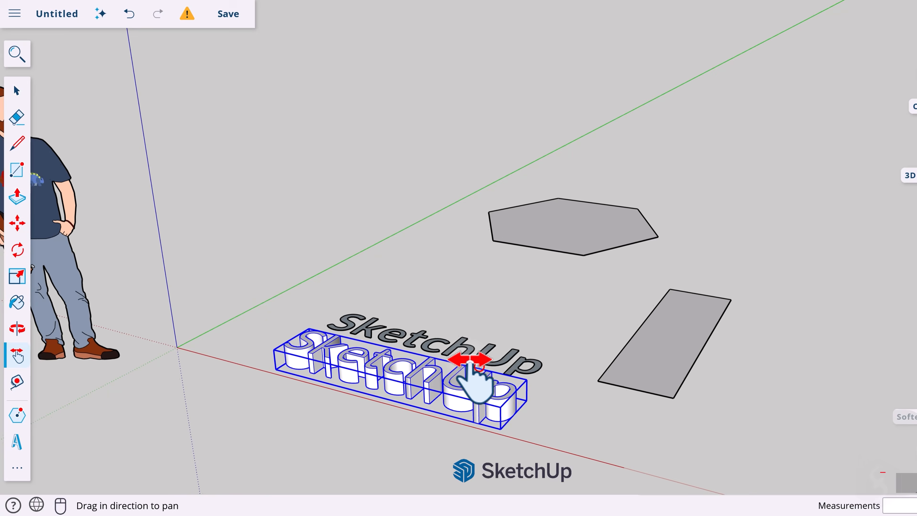
drag(463, 369, 461, 337)
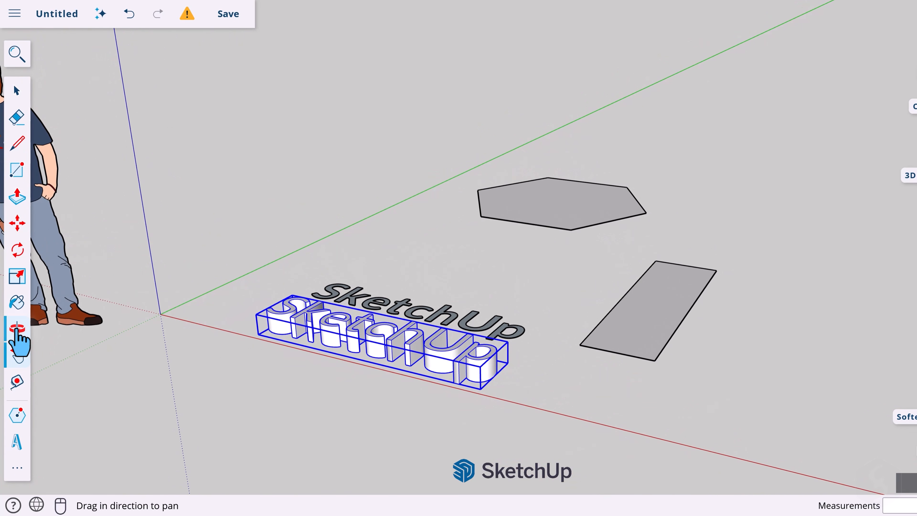
click(17, 329)
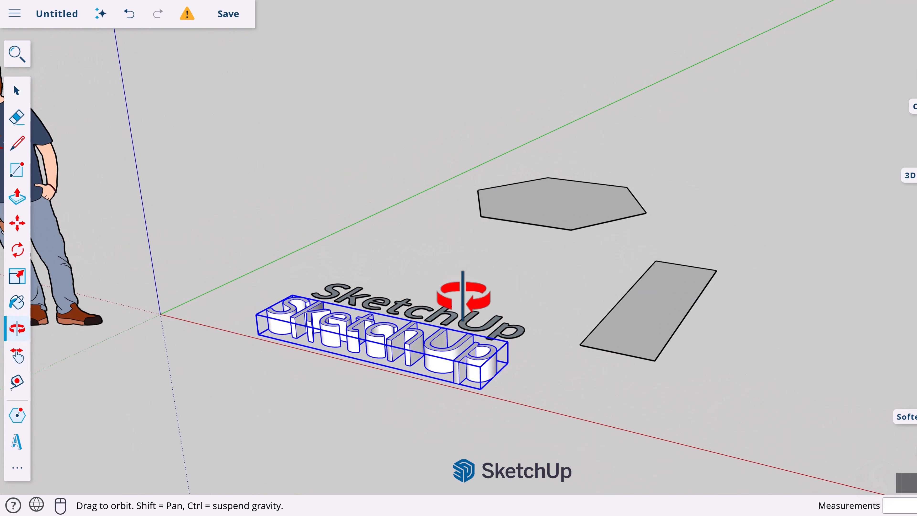
drag(592, 285, 500, 262)
mouse_move(497, 213)
mouse_down()
mouse_move(507, 244)
mouse_move(595, 284)
mouse_move(690, 244)
mouse_move(641, 186)
mouse_move(598, 260)
mouse_move(282, 205)
mouse_up()
- Start a line parallel to the green axis in the empty area between the polygon and the flat text
click(23, 145)
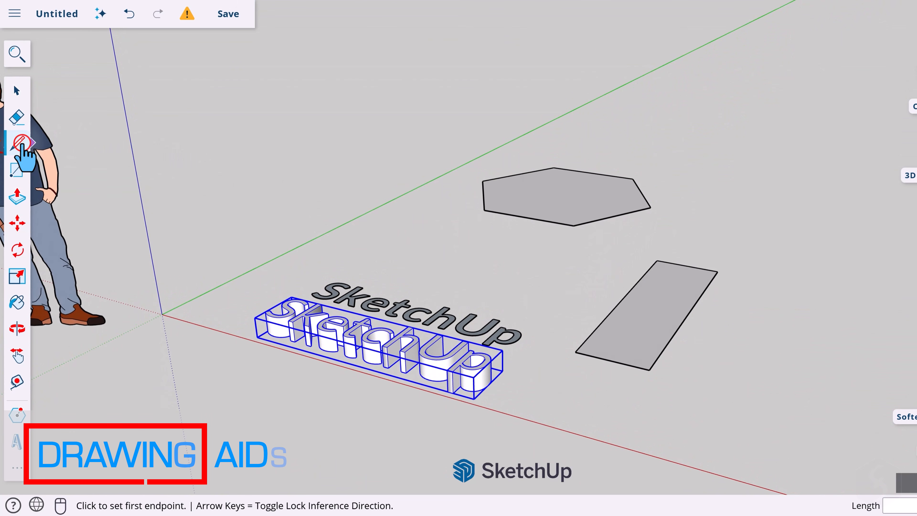
middle_drag(599, 268, 554, 275)
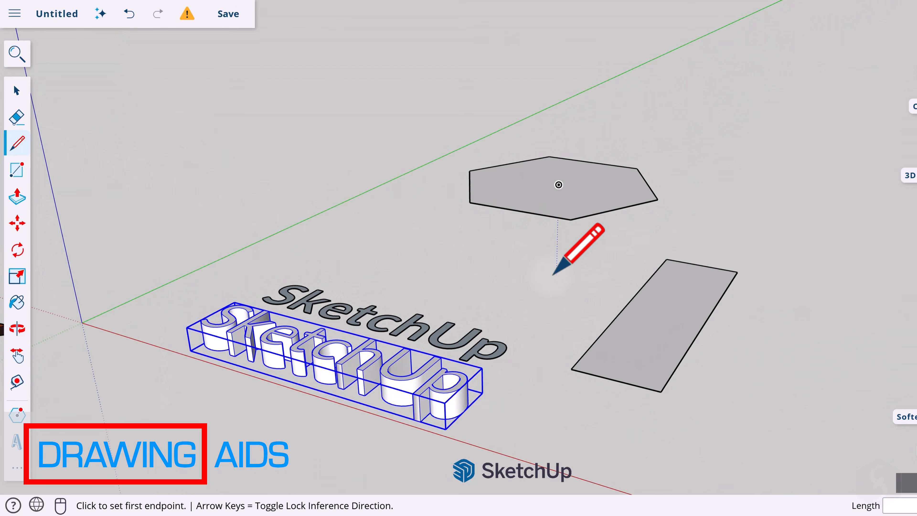
click(527, 303)
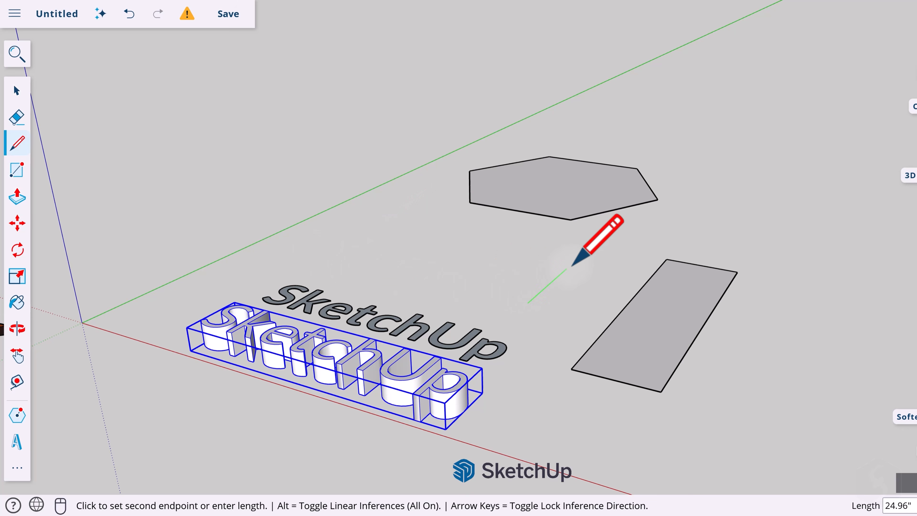
- Try out rectangles behind the flat text, first flat on the ground and finally upright, perpendicular to the green axis
key(r)
click(385, 273)
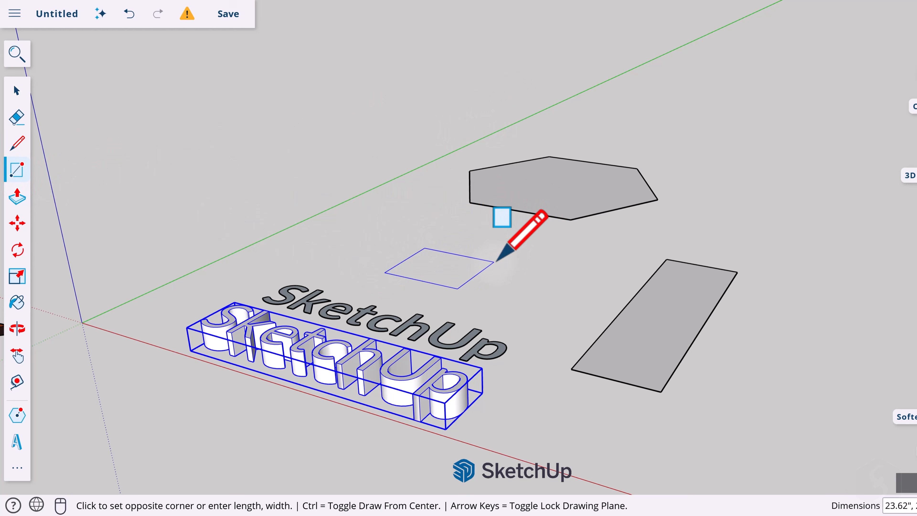
key(Escape)
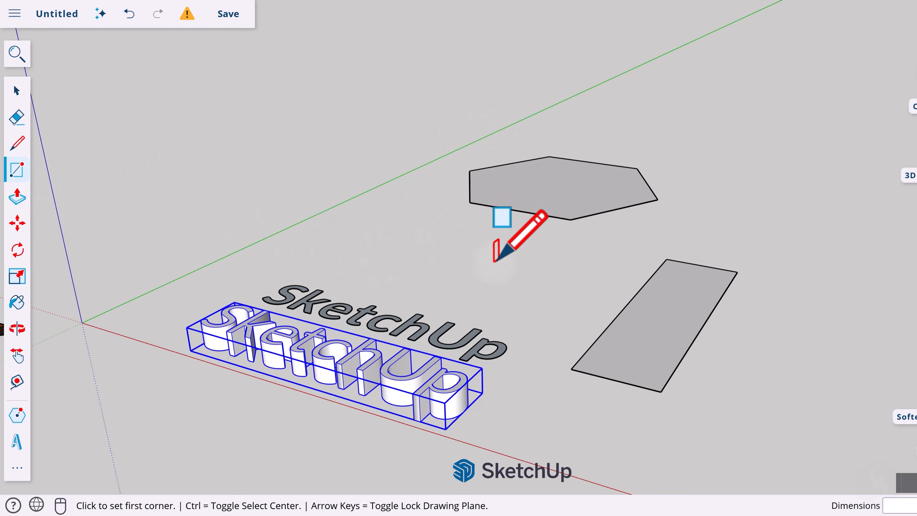
click(423, 273)
key(Escape)
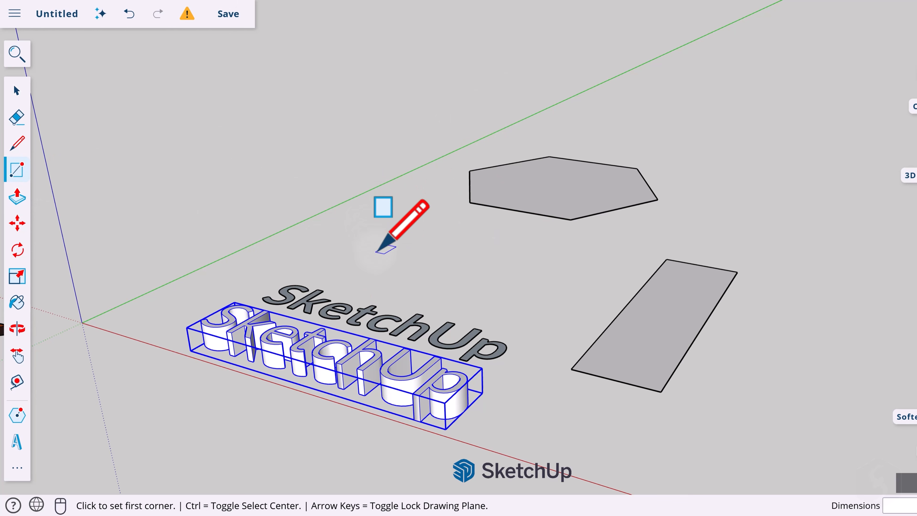
click(371, 258)
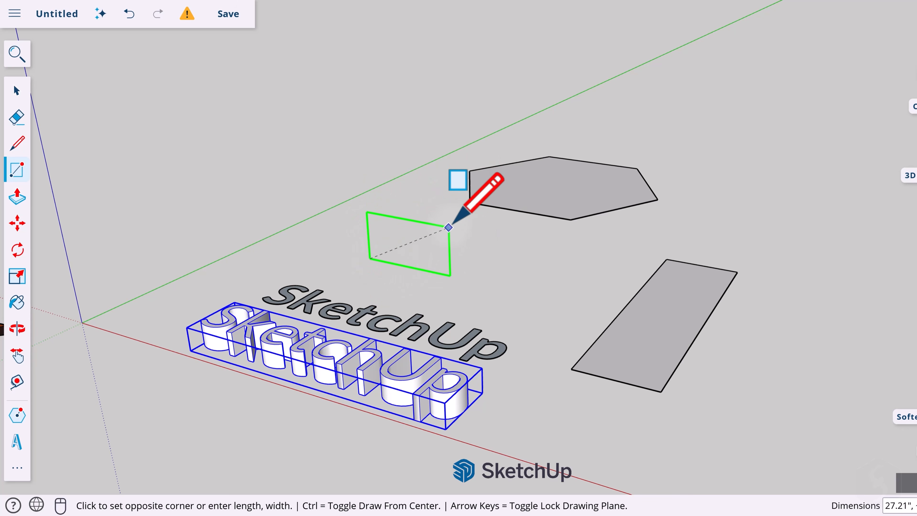
key(l)
scroll(516, 260, up, 3)
click(493, 307)
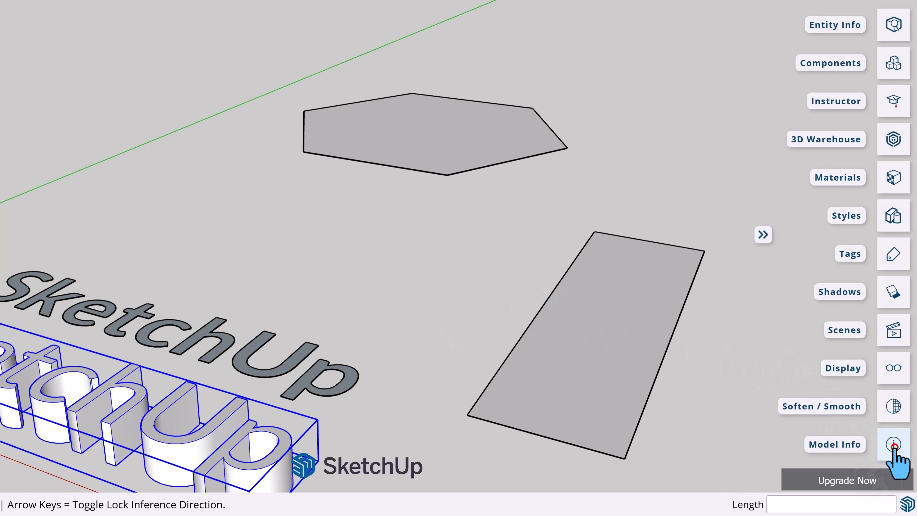
- Open the model information and show the length unit settings
click(893, 447)
click(698, 182)
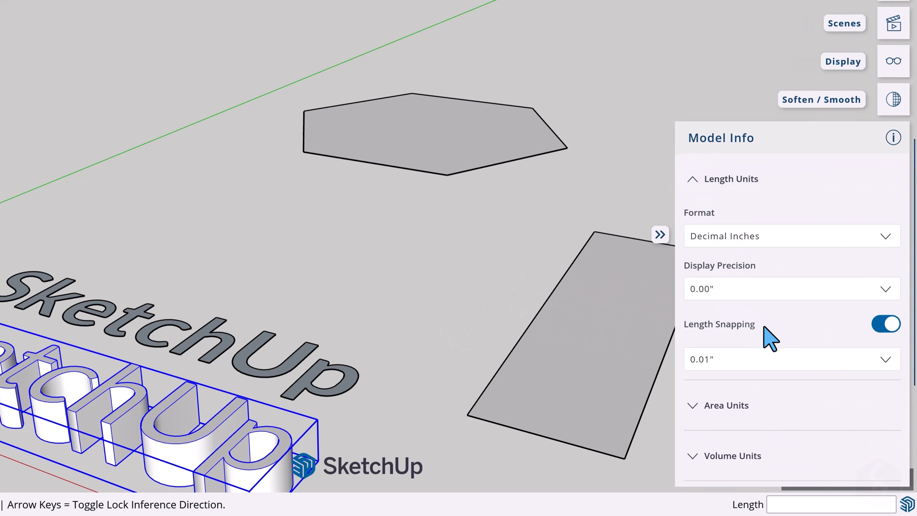
- Toggle length snapping off and back on, and set its snapping increment to 1 inch
click(887, 325)
click(887, 325)
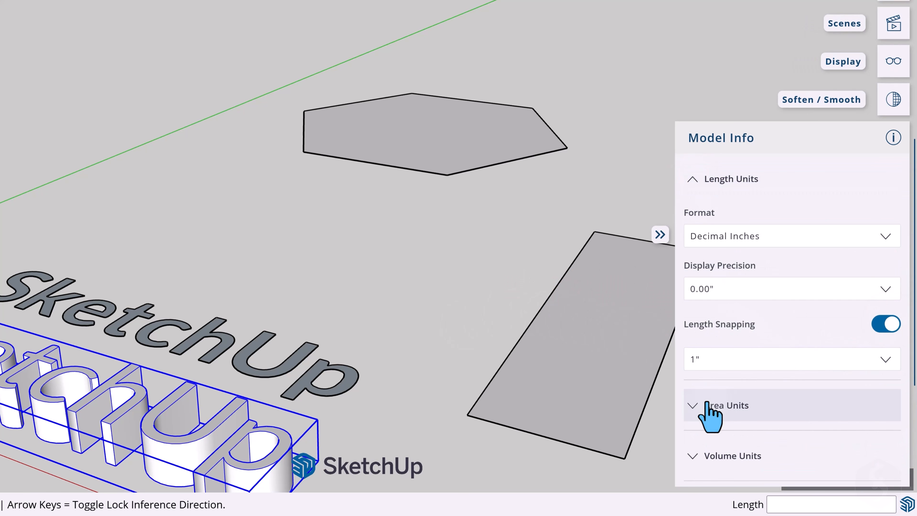
click(700, 405)
click(699, 370)
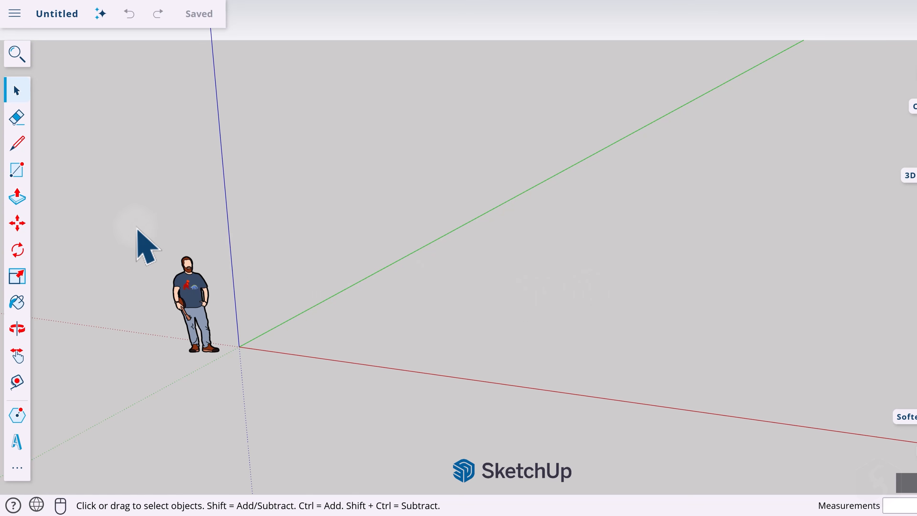
- Draw a long rectangle on the ground and a smaller one joined to its side at the far end, forming an L-shaped footprint
click(18, 169)
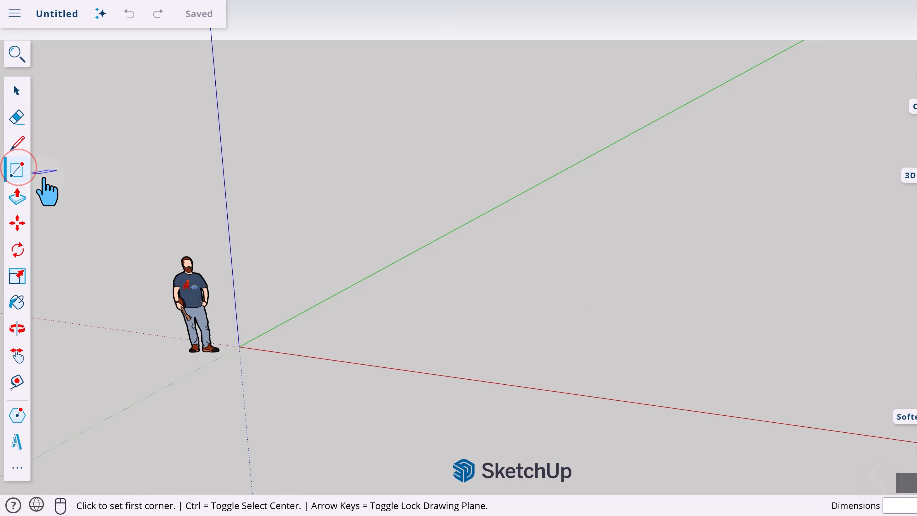
click(465, 336)
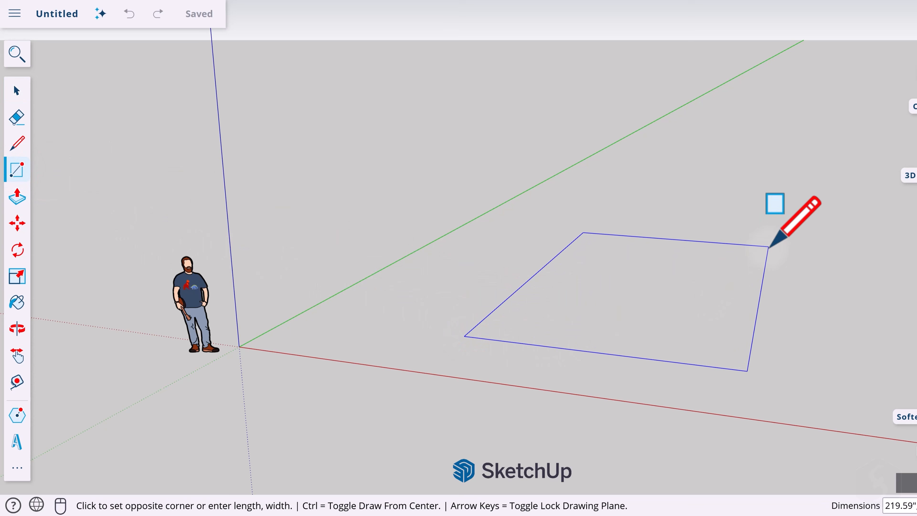
click(808, 181)
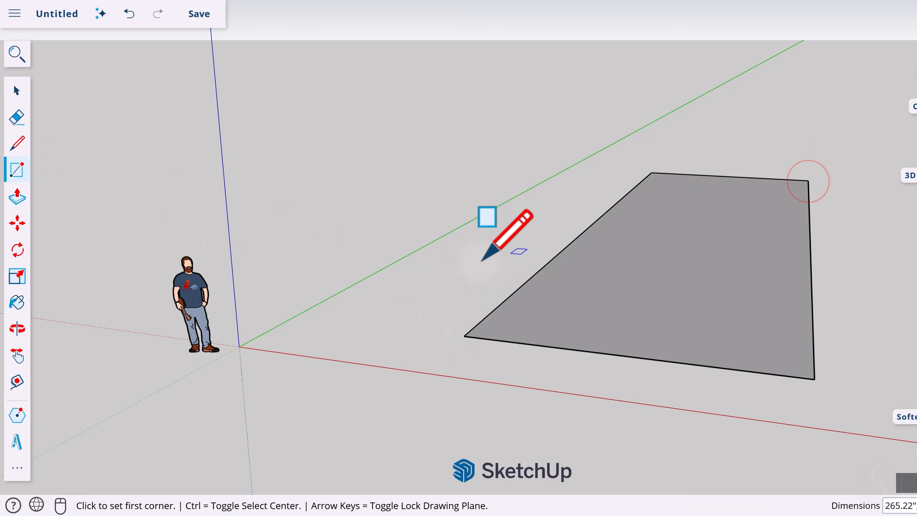
scroll(485, 256, down, 5)
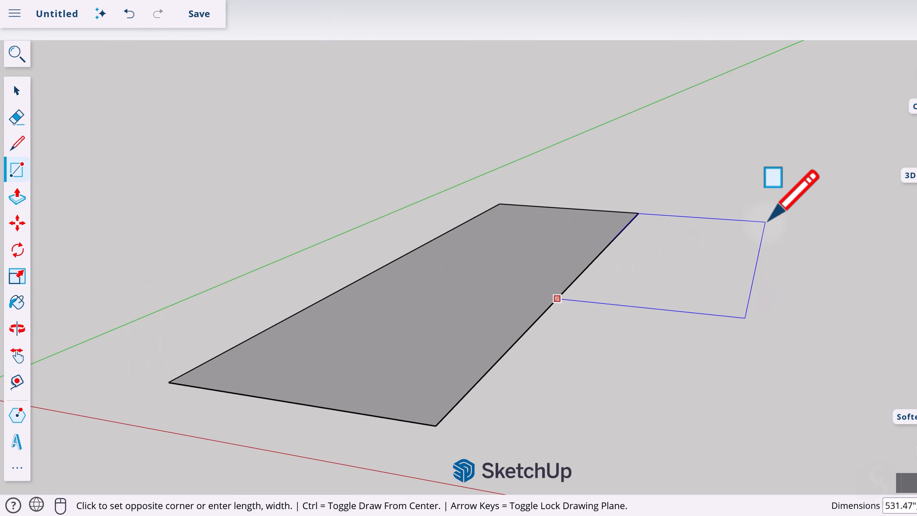
click(765, 222)
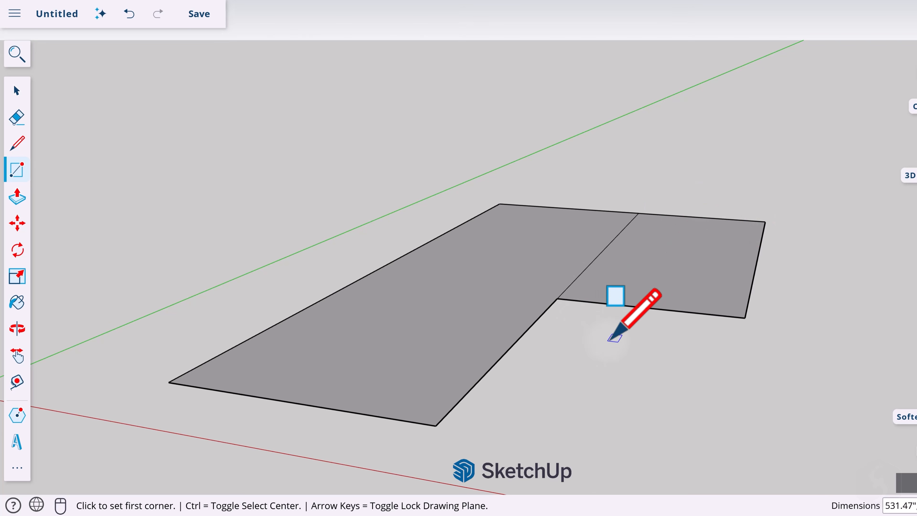
- Delete the shared edge between the two rectangles to merge them into a single L-shaped face
scroll(614, 333, down, 3)
scroll(616, 325, up, 2)
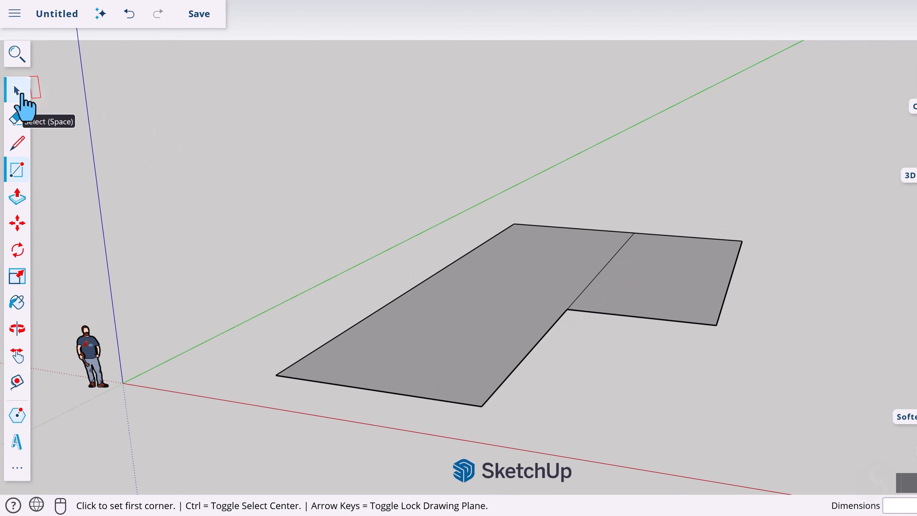
click(20, 93)
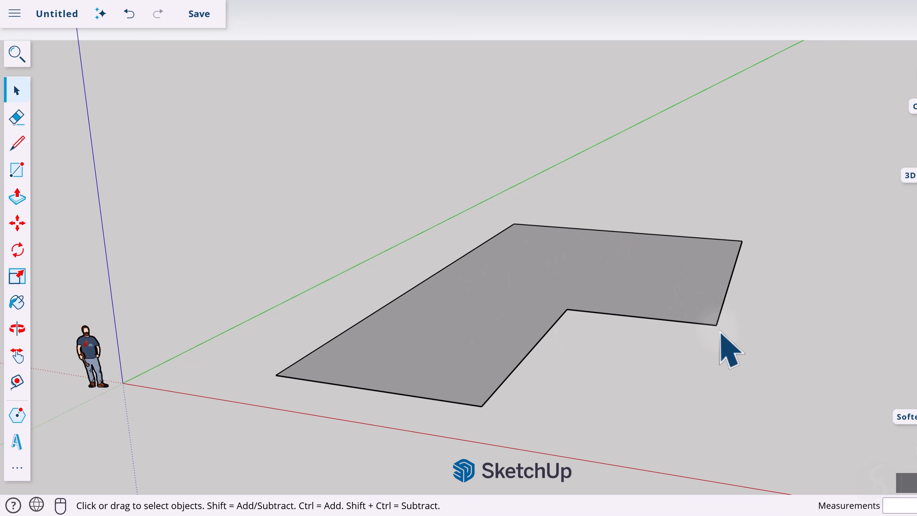
- Push/Pull the L-shaped face upward about 122 inches to form the house body
click(22, 199)
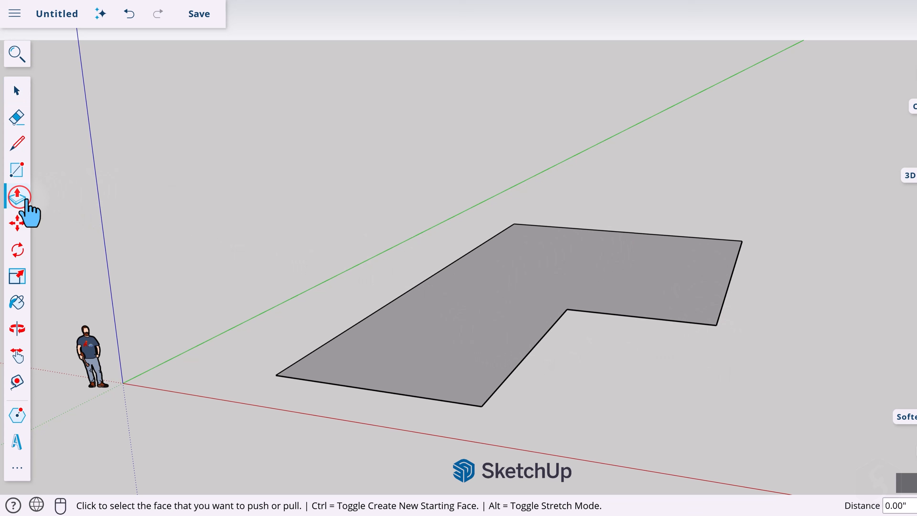
click(493, 288)
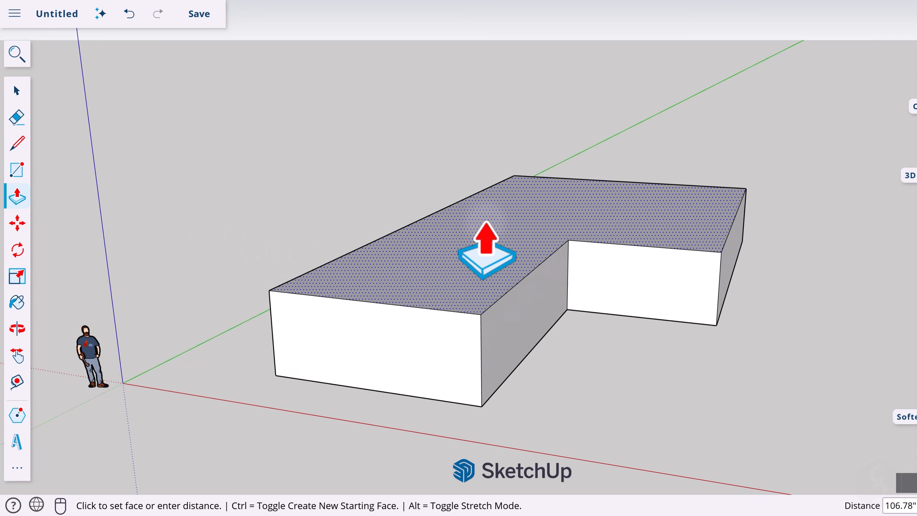
click(481, 253)
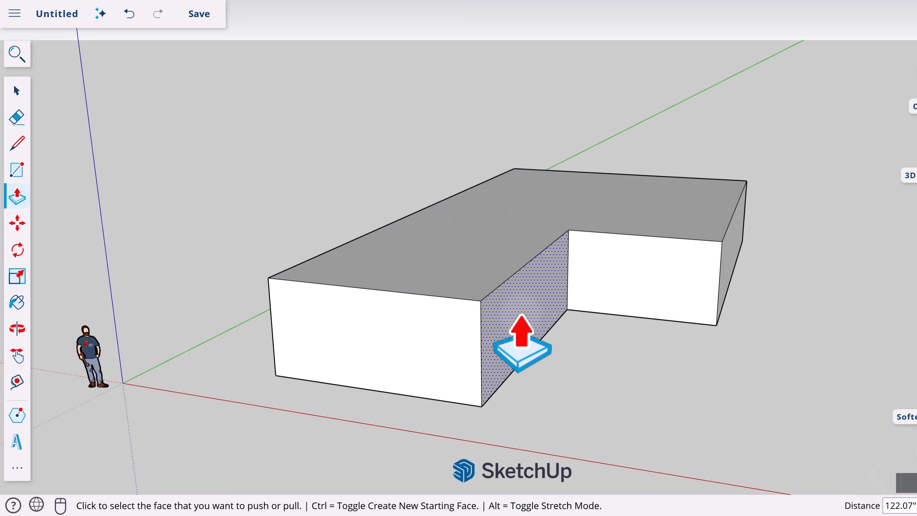
click(521, 316)
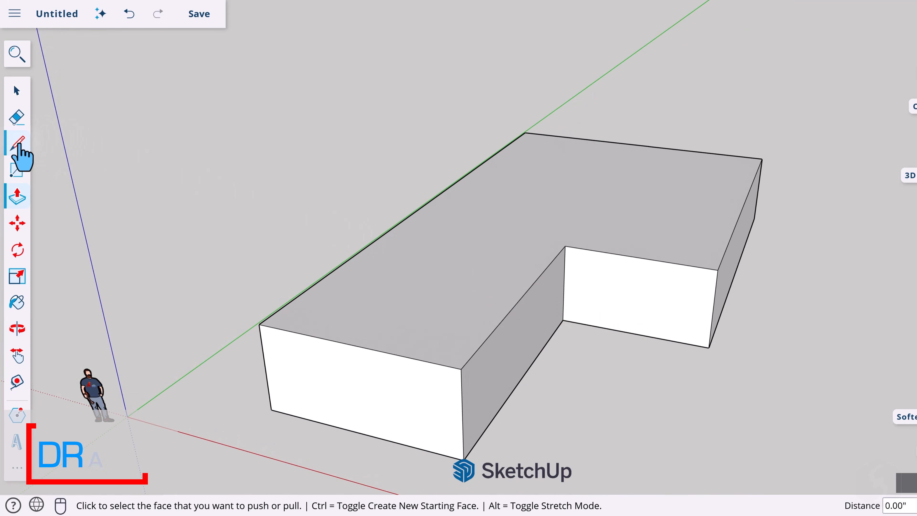
- Draw centre lines along both wings of the top face, starting from edge midpoints, and delete the excess segment beyond their junction
click(18, 144)
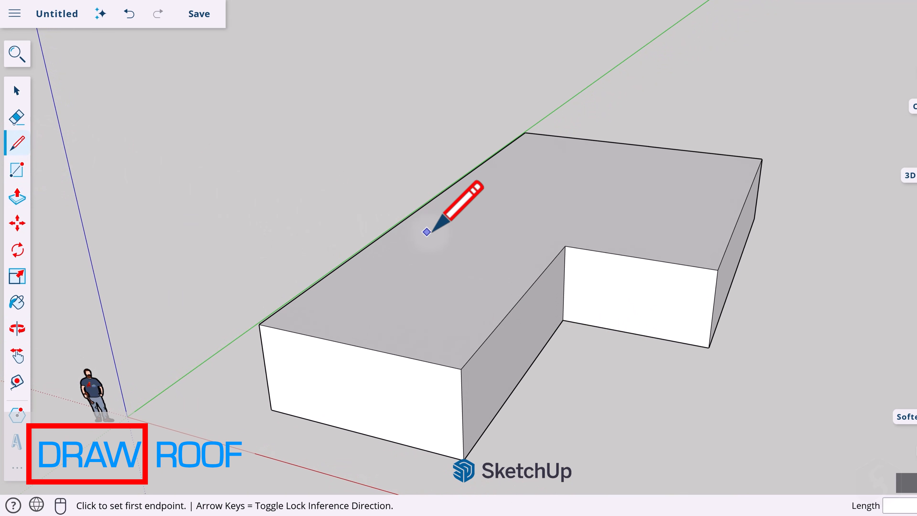
click(355, 346)
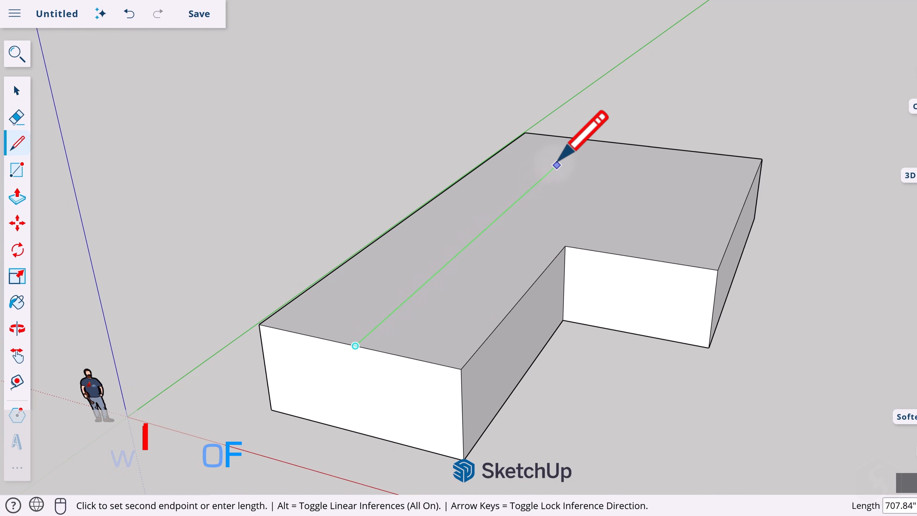
click(583, 140)
click(743, 206)
click(542, 179)
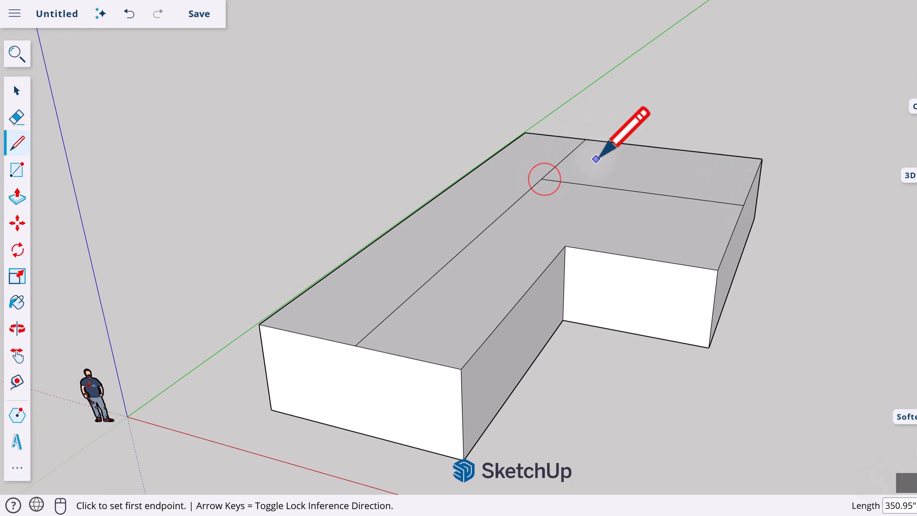
click(16, 91)
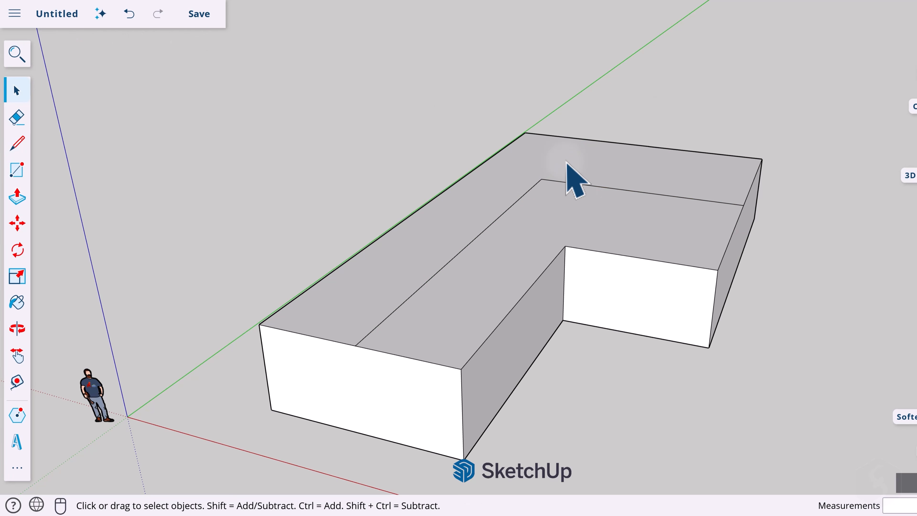
- Draw diagonal lines on the top face from the centre lines' junction to the inner corner and to the opposite outer corner
click(17, 144)
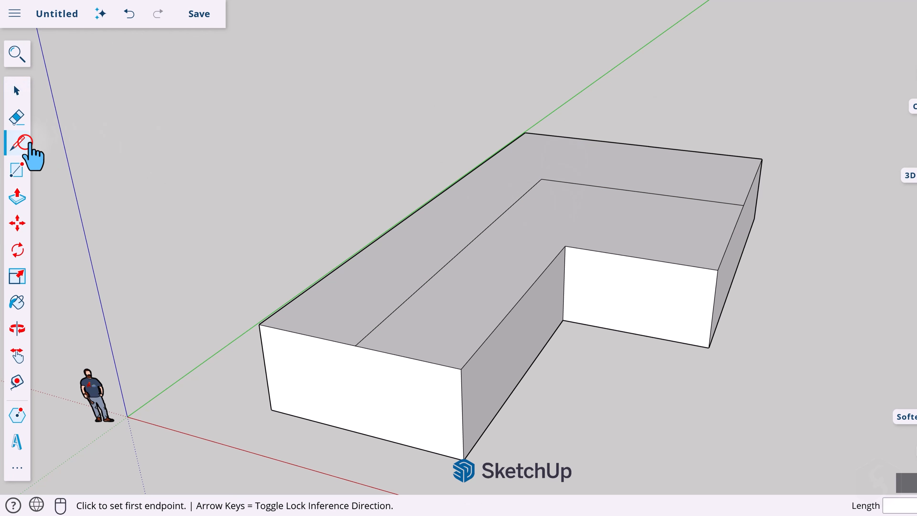
click(542, 179)
click(564, 246)
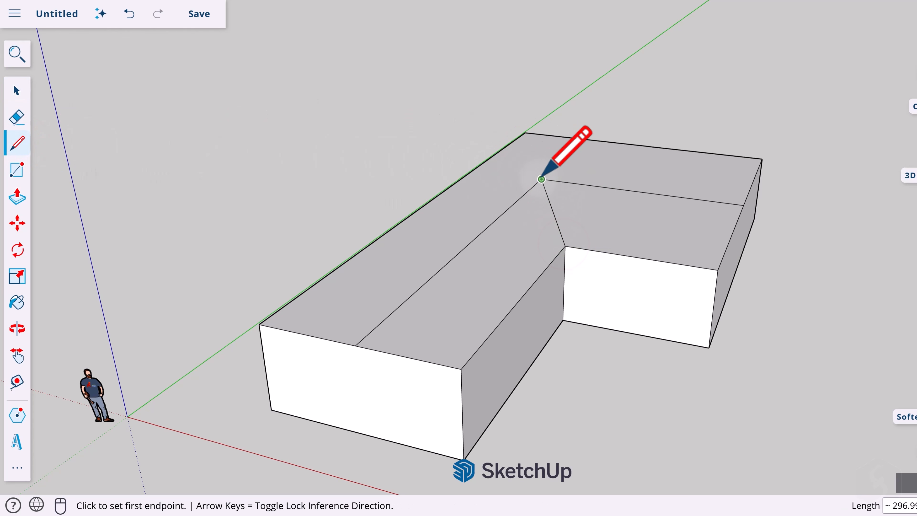
click(541, 179)
click(525, 133)
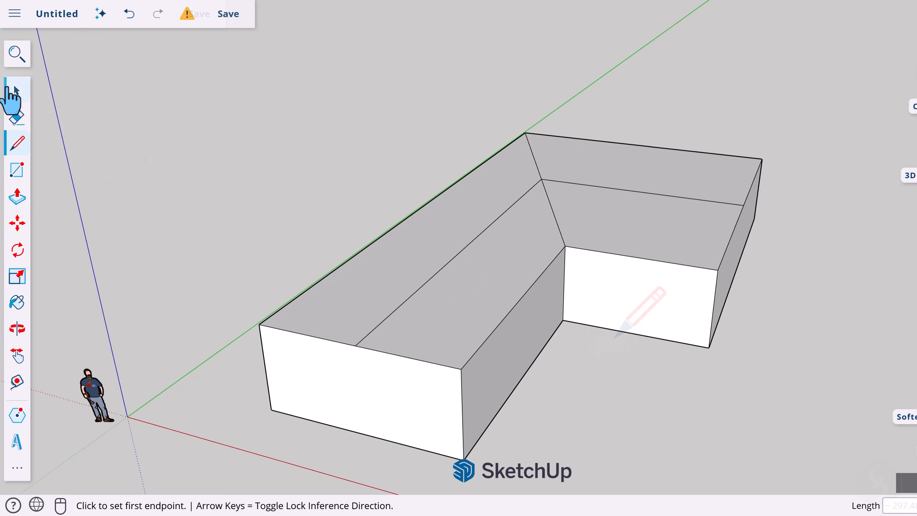
- Select both centre lines and move them straight up about 65 inches to raise a pitched roof
click(16, 89)
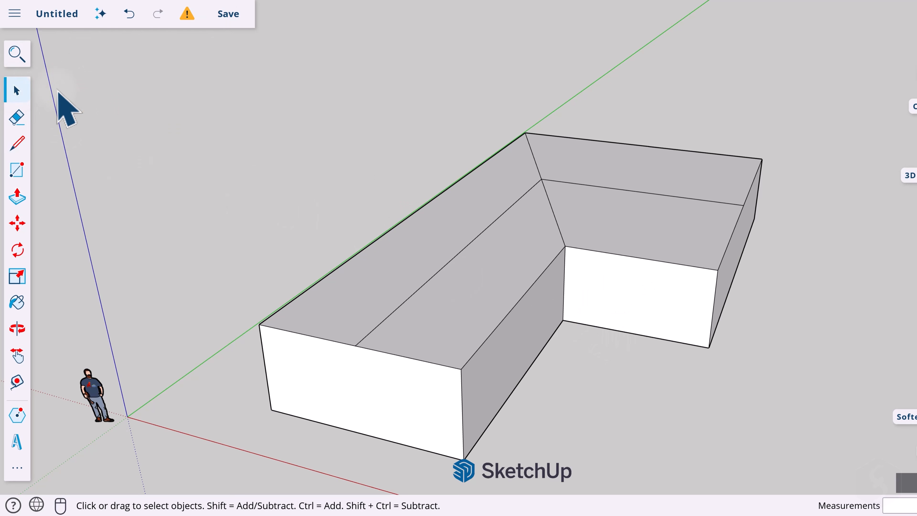
click(523, 195)
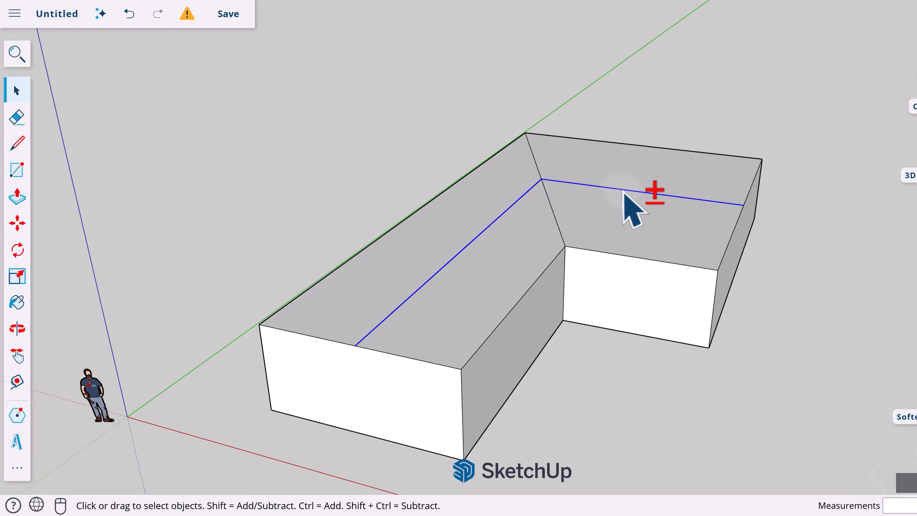
click(17, 223)
click(541, 183)
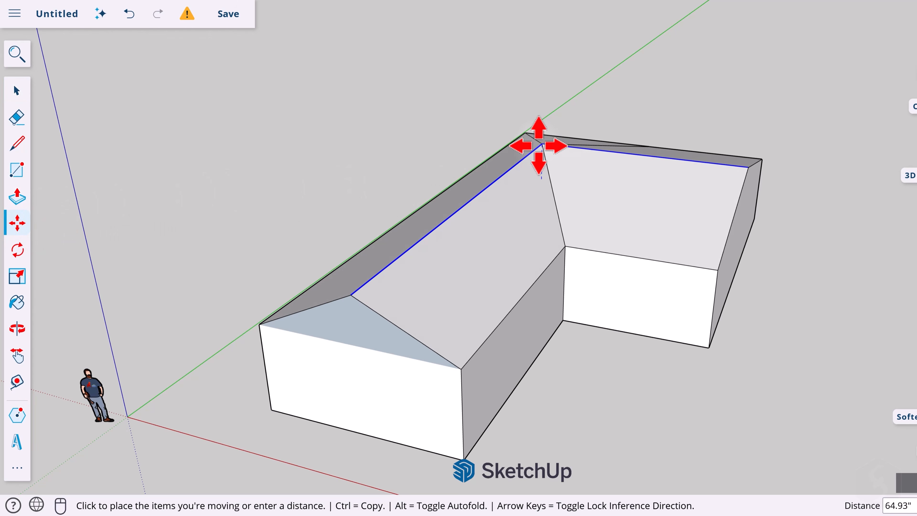
click(540, 145)
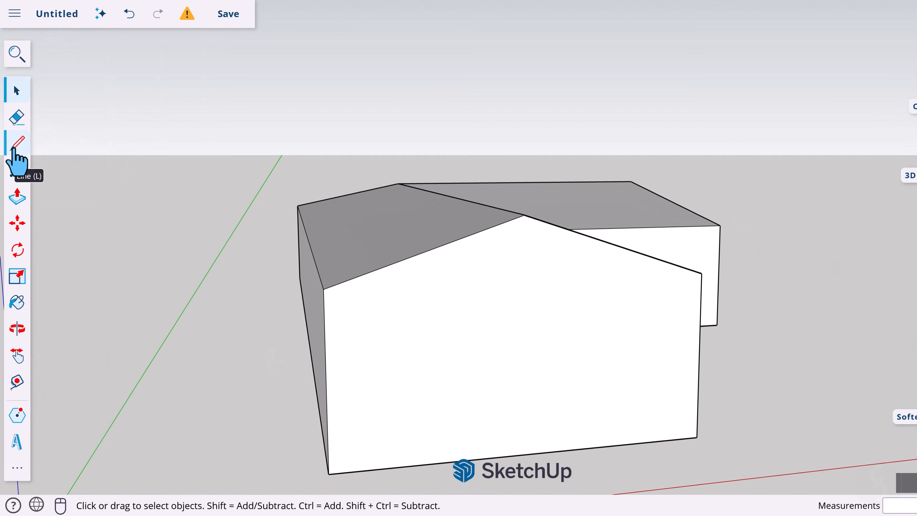
- On the gable wall, mark about 9 inches down from the eave corner, and draw a level line across plus a vertical line from the peak
click(15, 148)
scroll(498, 347, up, 3)
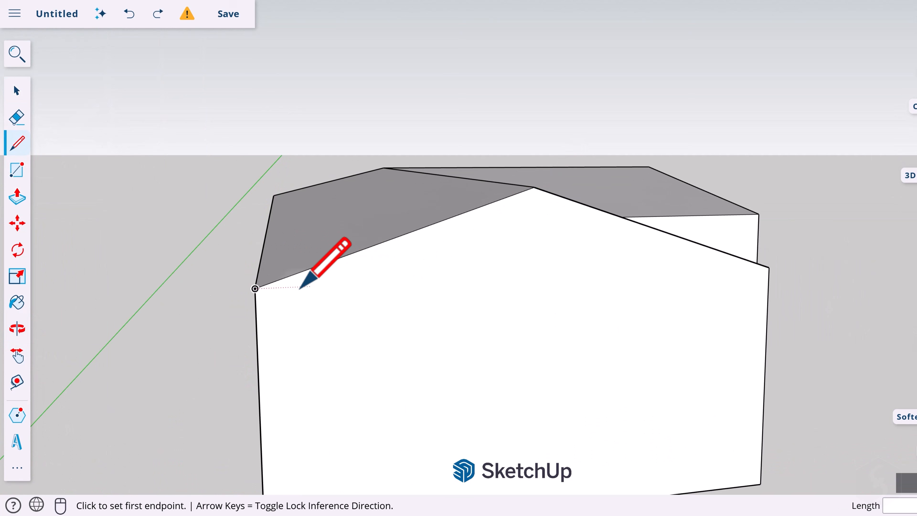
click(255, 289)
click(256, 310)
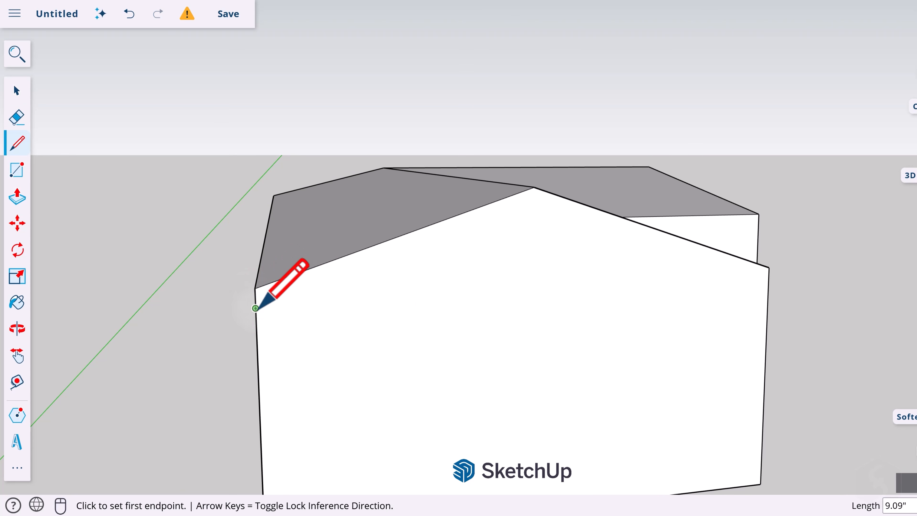
click(255, 308)
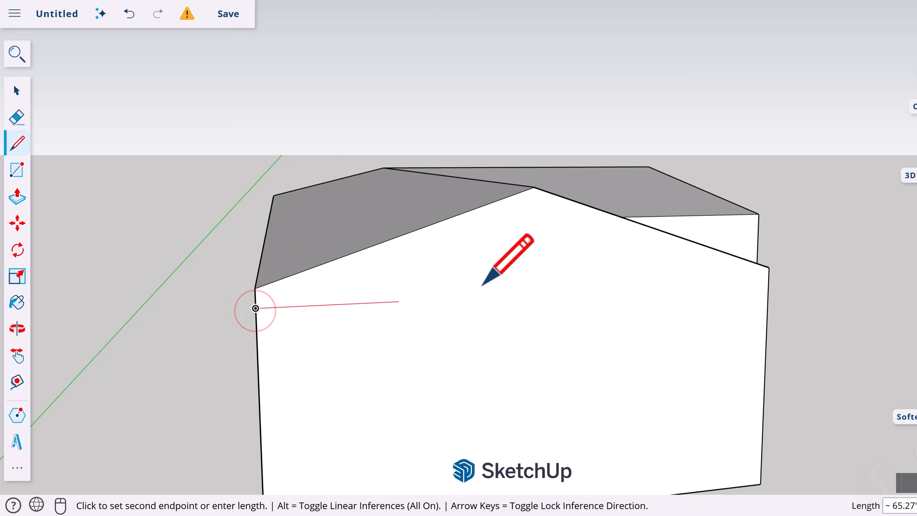
click(768, 284)
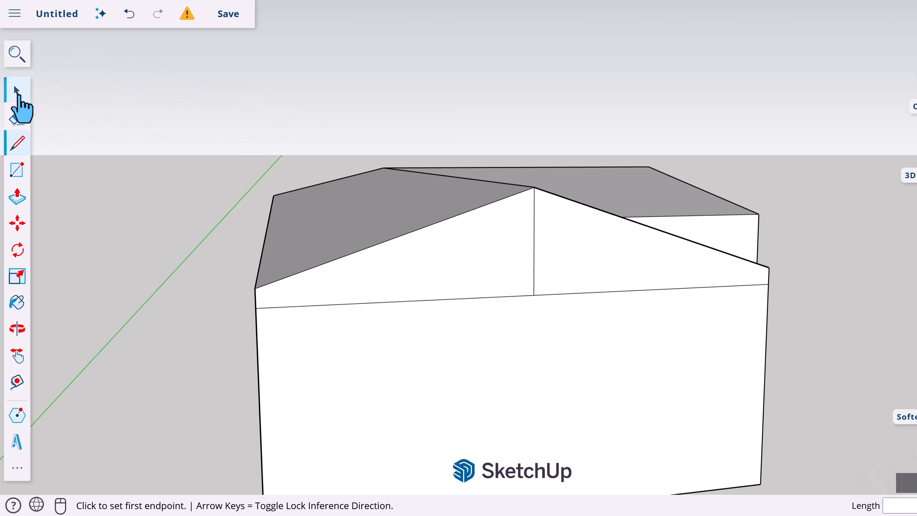
- Copy the short vertical segment at the eave corner and paste it directly below the gable peak on the vertical centre line
click(18, 92)
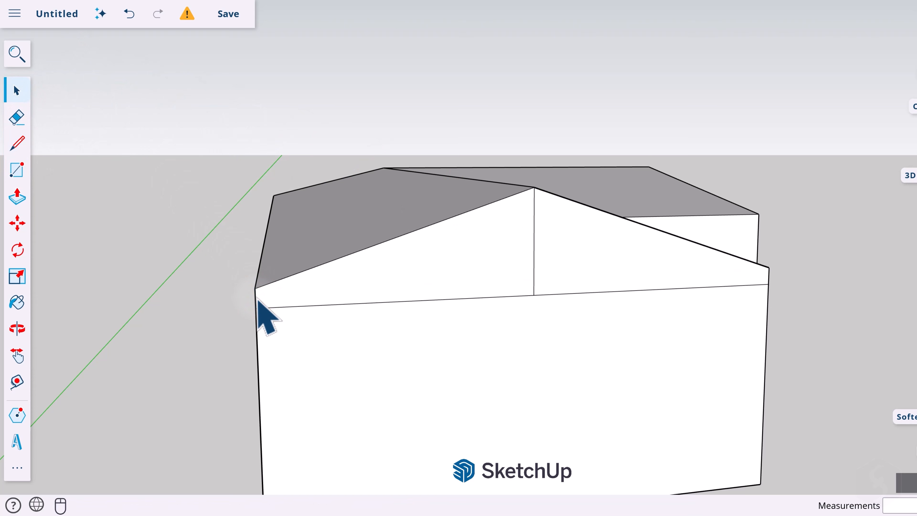
key(ctrl+v)
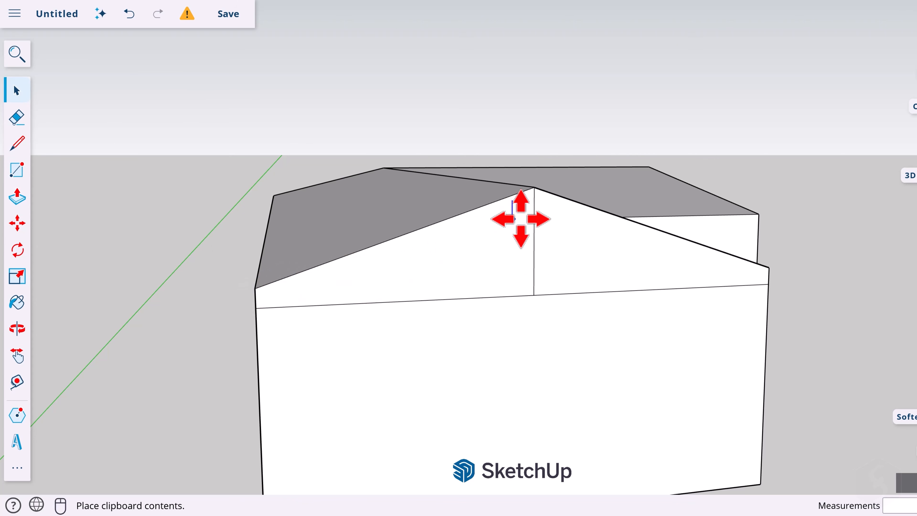
click(529, 205)
- Draw two sloped lines parallel to the roof edges, joining the lower end of the pasted segment to the marked points at both eaves
click(19, 145)
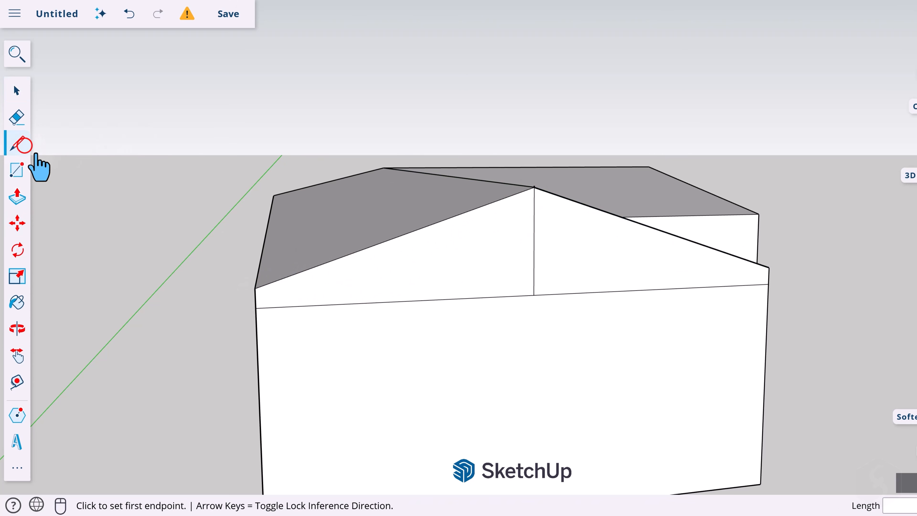
click(255, 308)
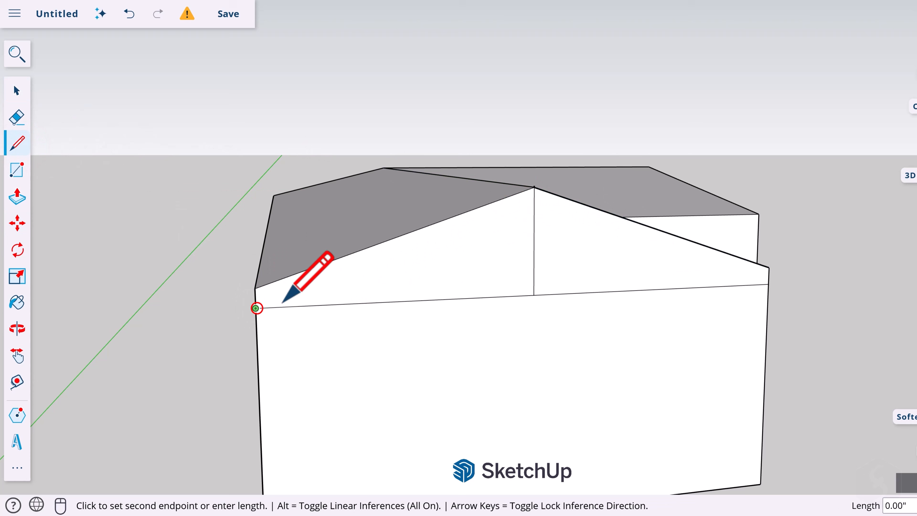
click(534, 204)
click(534, 204)
click(771, 282)
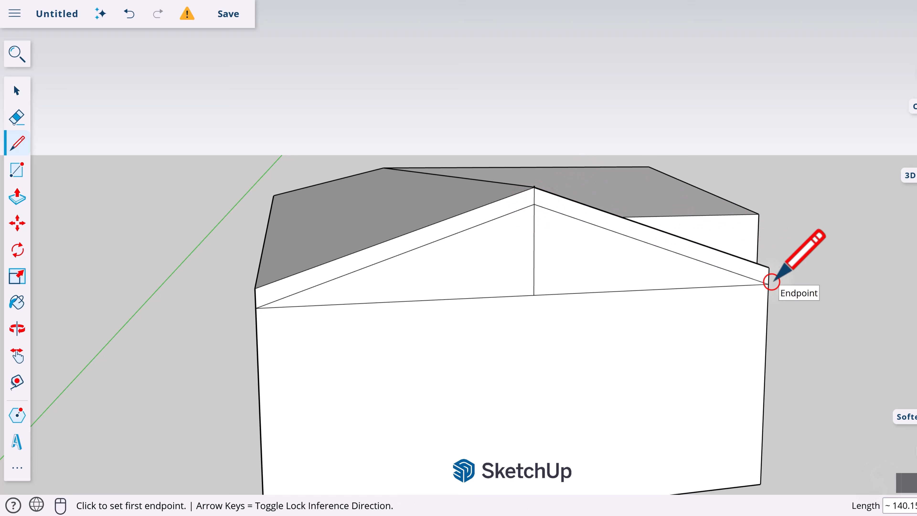
- Delete both halves of the level helper line and the vertical centre line below the new sloped lines on the gable
click(17, 92)
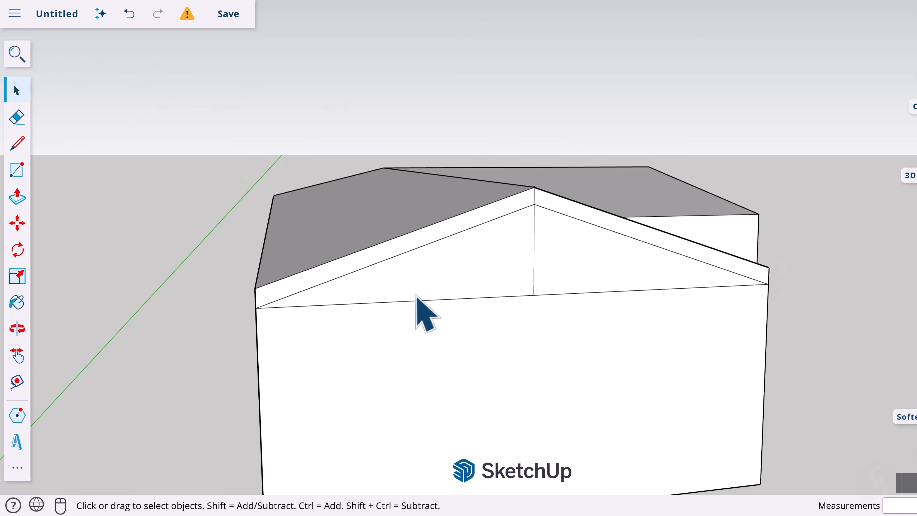
key(Delete)
click(577, 293)
key(Delete)
click(534, 255)
key(Delete)
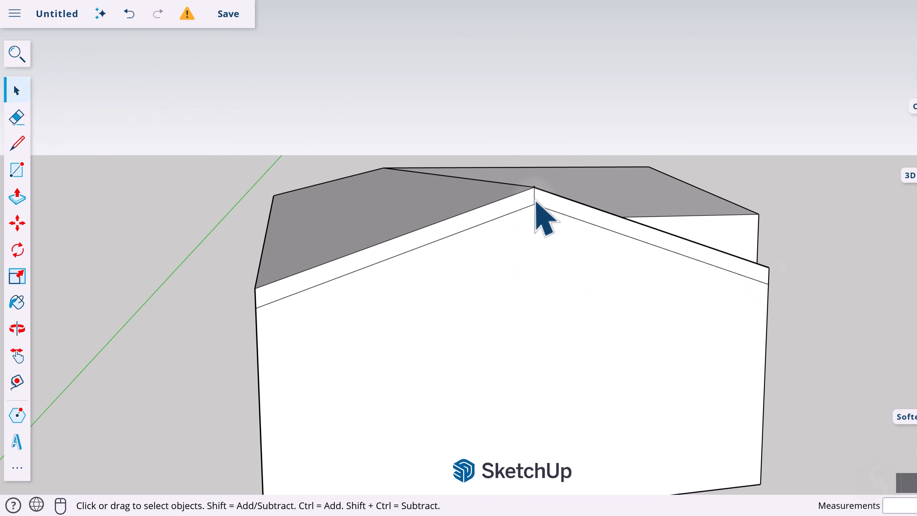
- Delete the short vertical segment at the gable peak and pull the sloped band outward to form a roof overhang
click(534, 198)
key(Delete)
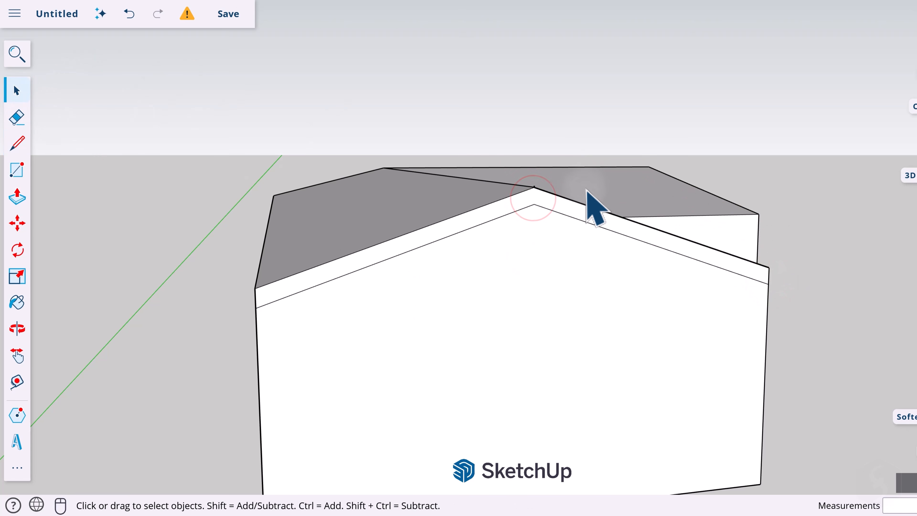
click(22, 197)
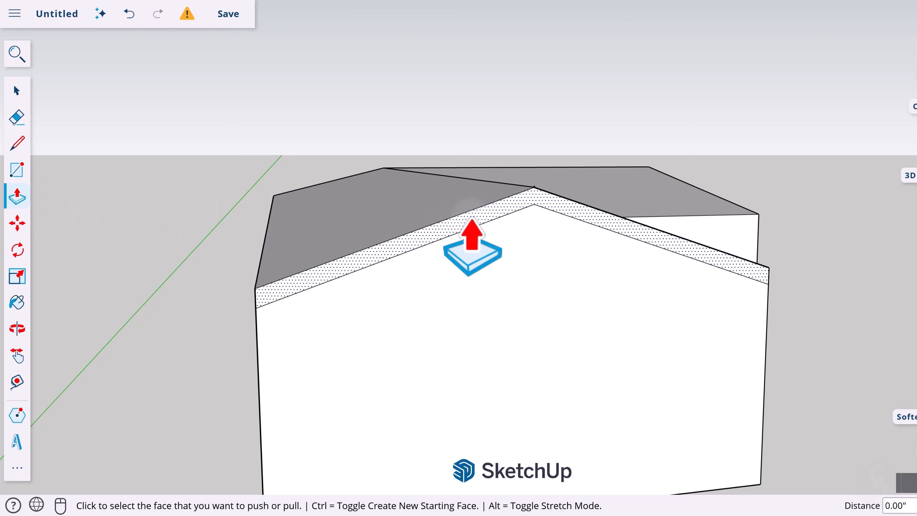
click(472, 214)
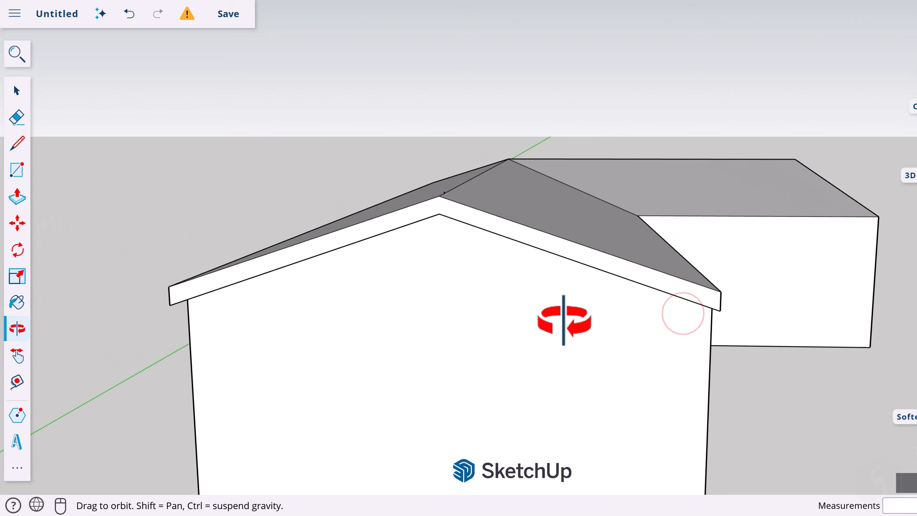
- Draw a line below the roof edge along the side wall, then push the wall face beneath it inward to form an eave
mouse_move(556, 318)
mouse_down()
mouse_move(444, 301)
mouse_move(424, 276)
mouse_move(640, 287)
mouse_up()
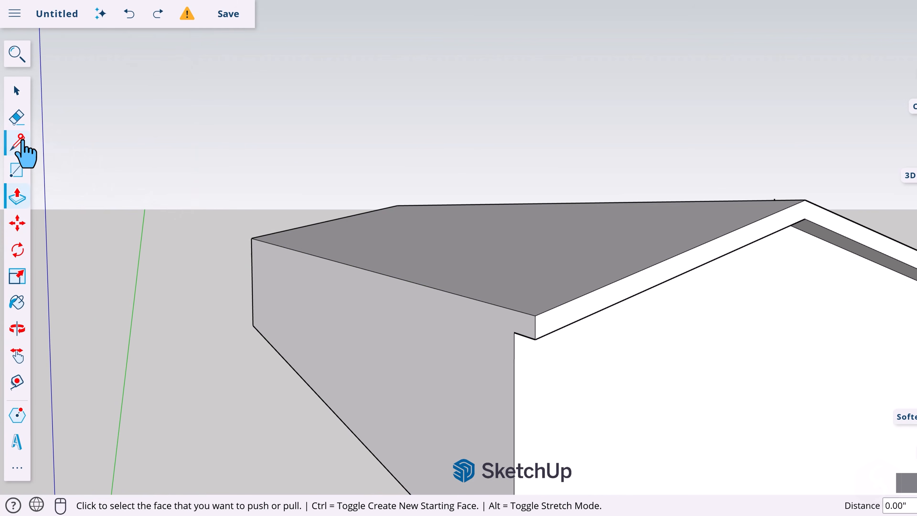
click(19, 141)
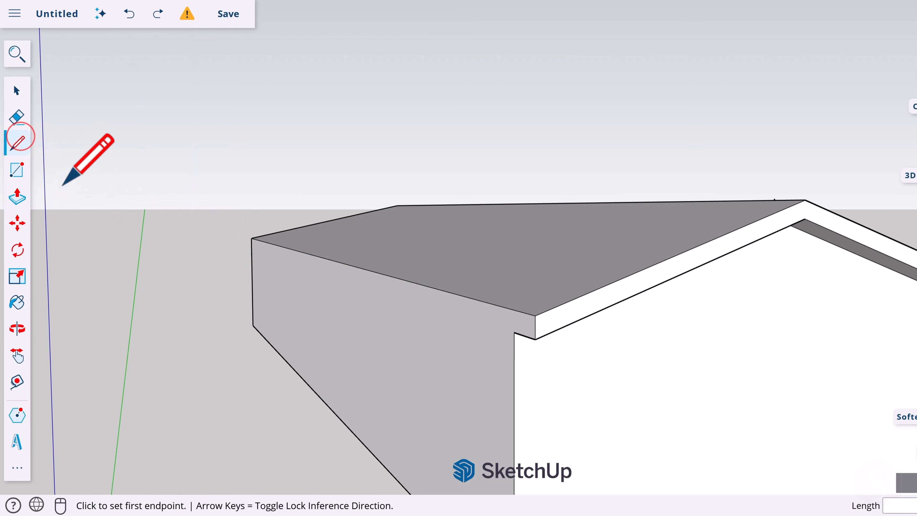
click(513, 332)
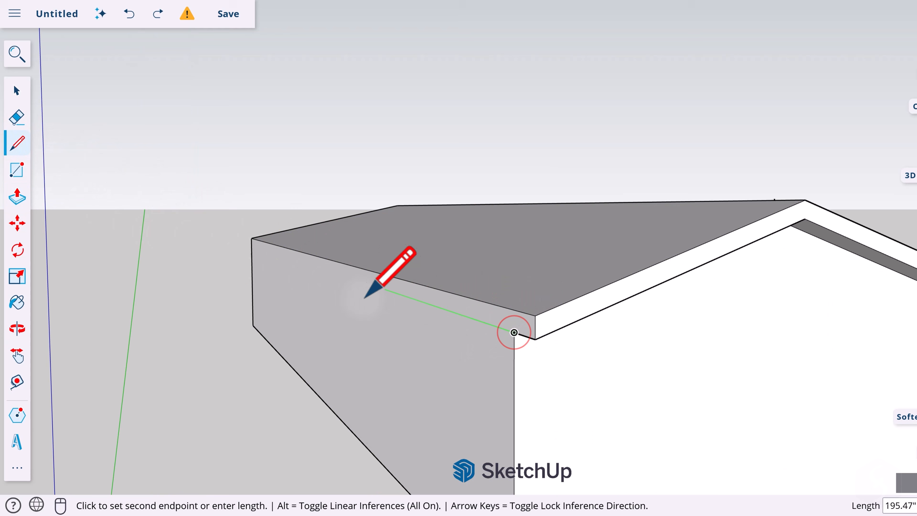
click(251, 245)
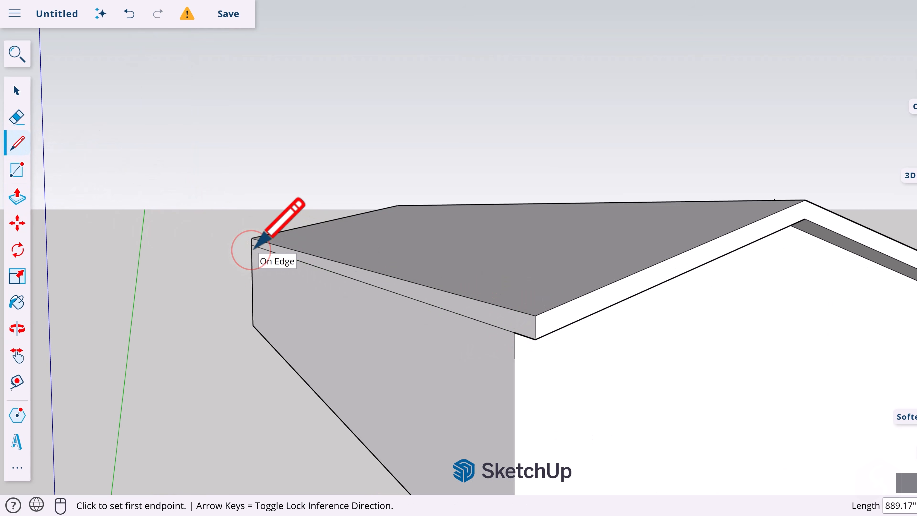
click(22, 200)
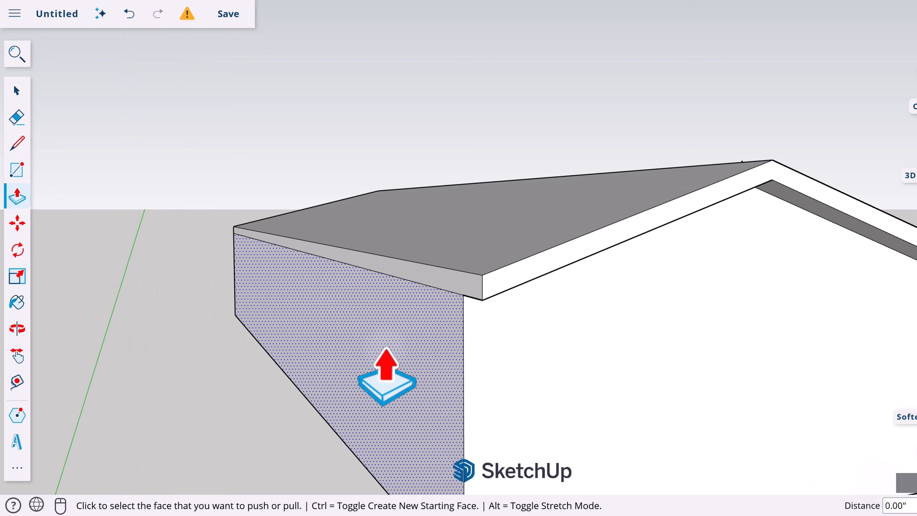
click(386, 347)
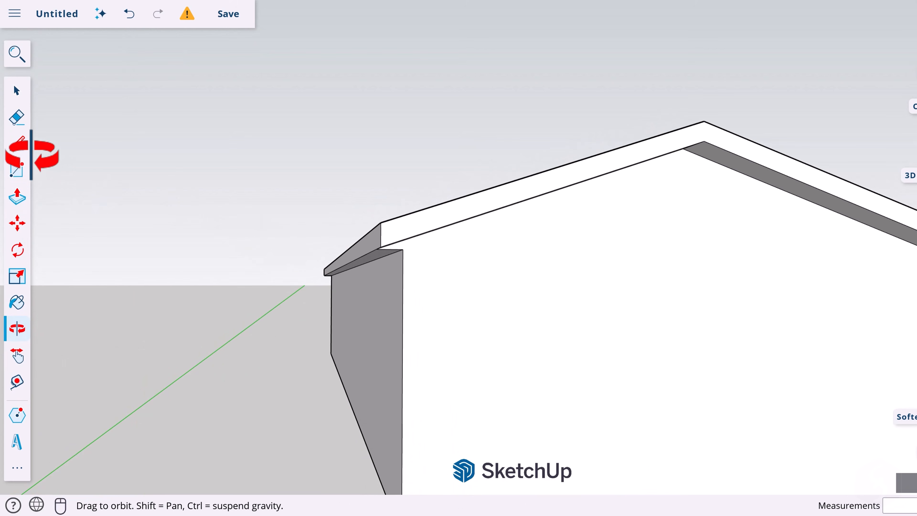
- Close off the leftover triangle at the eave corner with a short vertical line and push it back along the wall to remove it
click(17, 144)
click(402, 249)
scroll(404, 246, up, 3)
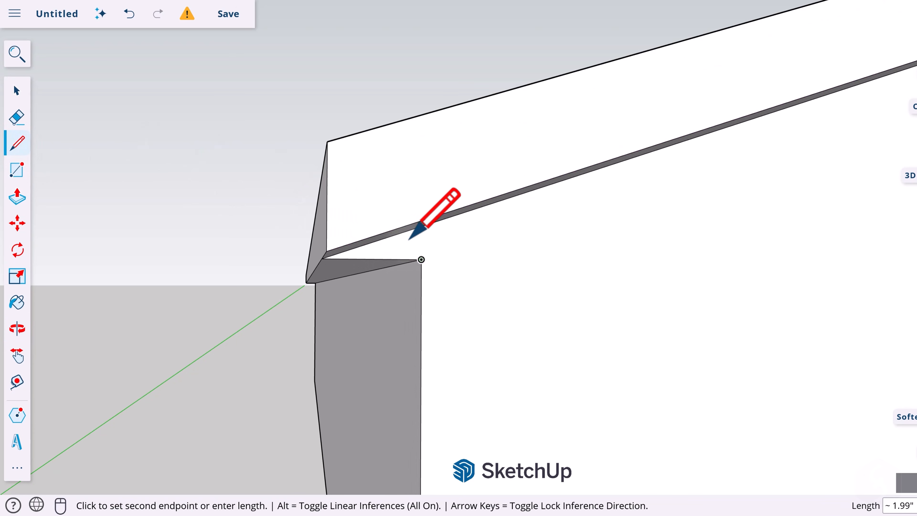
click(421, 226)
scroll(420, 228, down, 1)
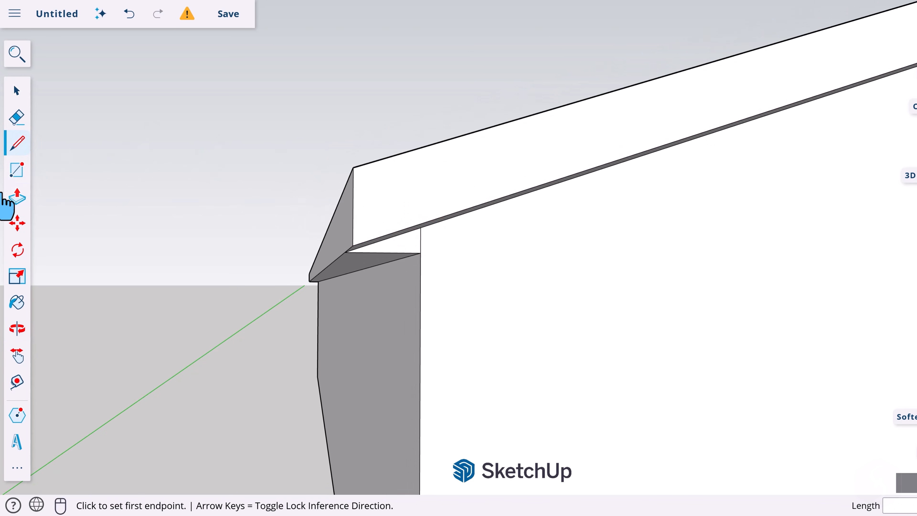
click(17, 197)
click(397, 242)
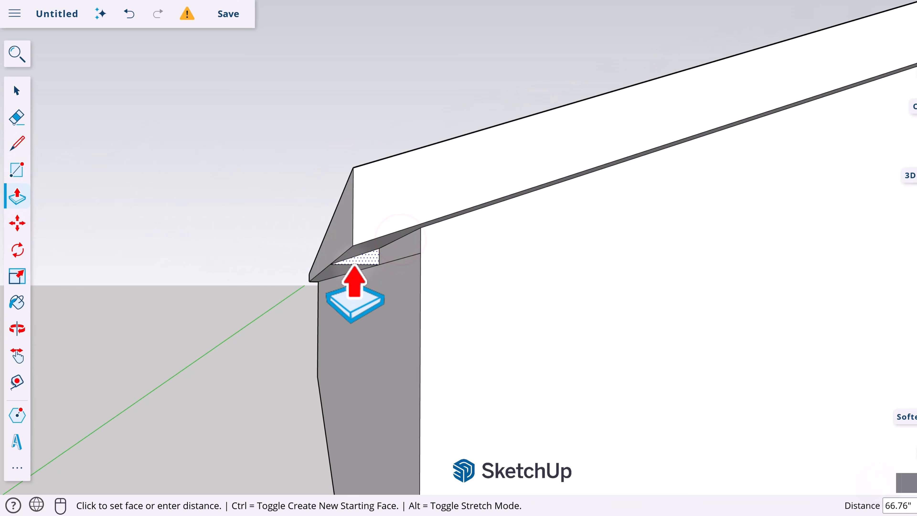
click(318, 281)
click(16, 90)
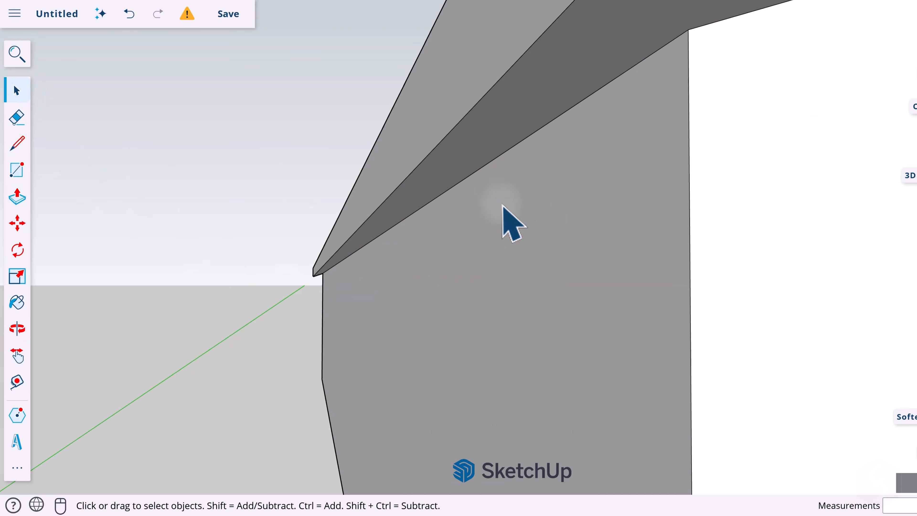
- Draw a door rectangle about 51 inches wide on the gable wall, starting from its bottom edge
scroll(450, 262, down, 5)
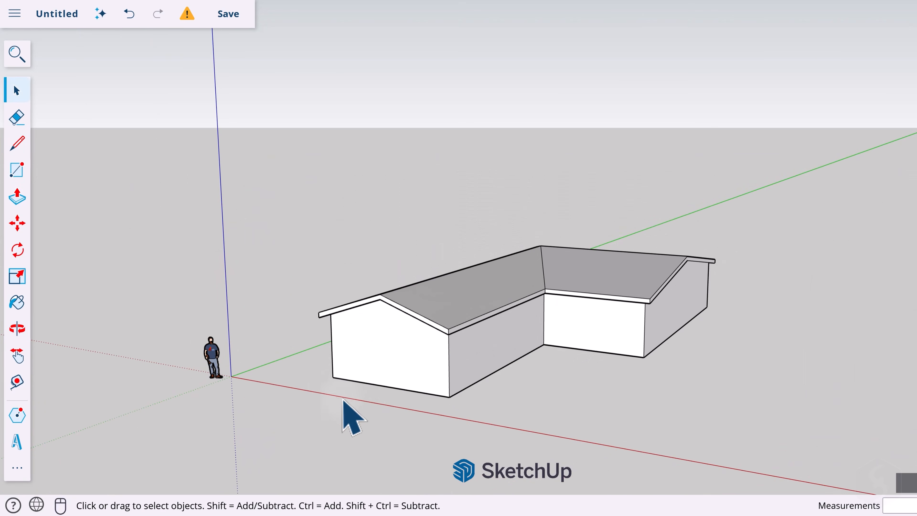
scroll(381, 389, up, 5)
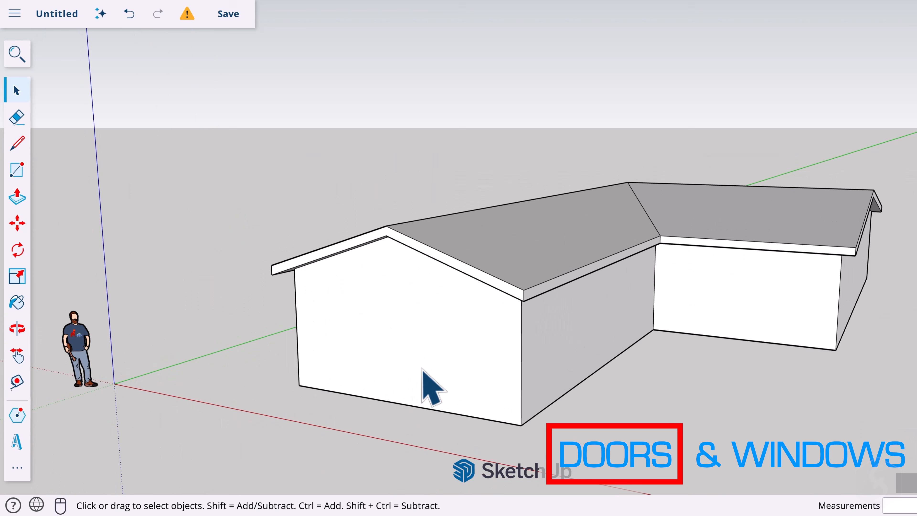
click(16, 170)
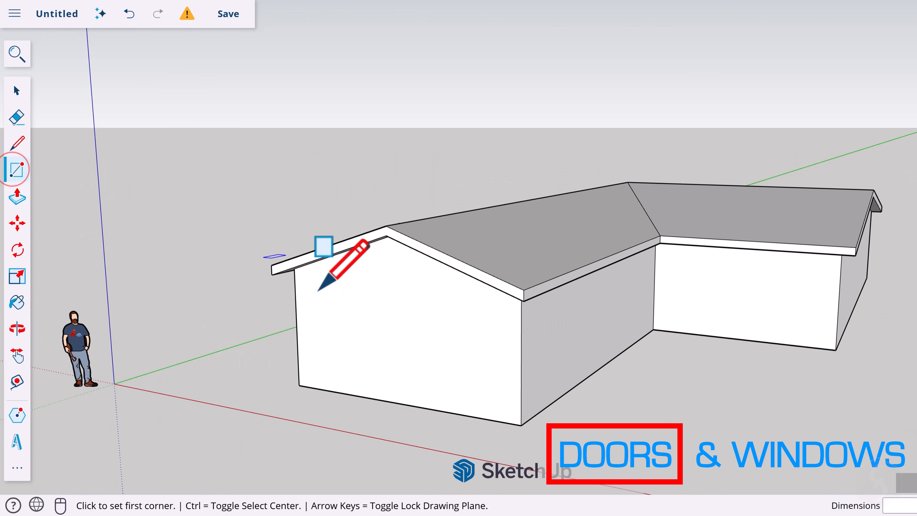
click(378, 400)
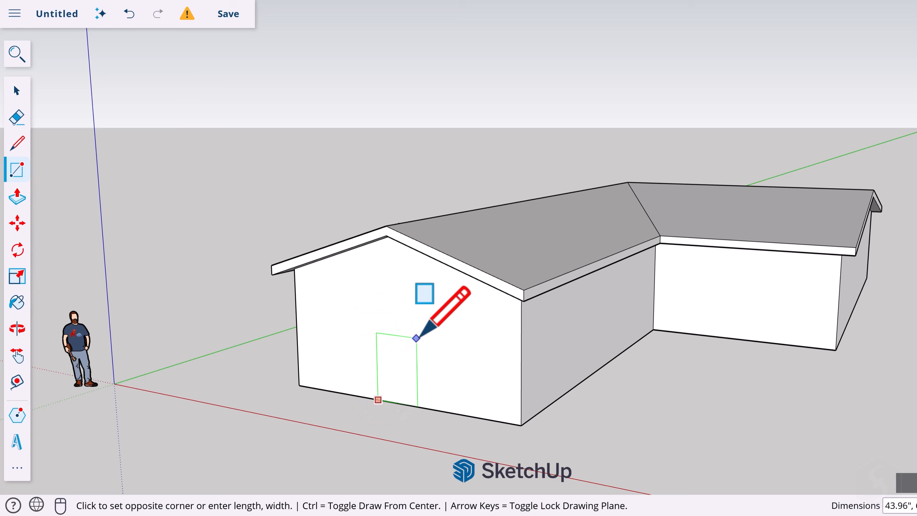
click(423, 317)
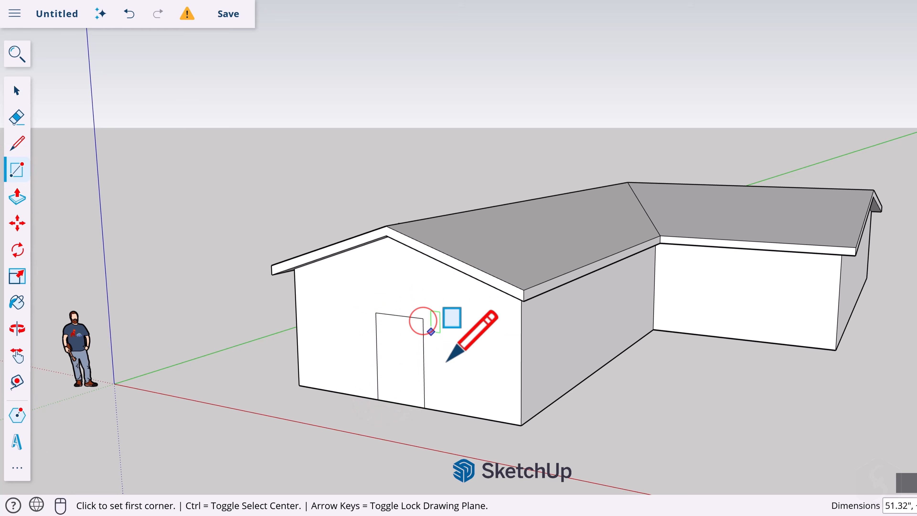
- Offset the door rectangle outward to outline a frame, and delete the frame edge that extends below the wall
scroll(422, 361, up, 3)
click(17, 468)
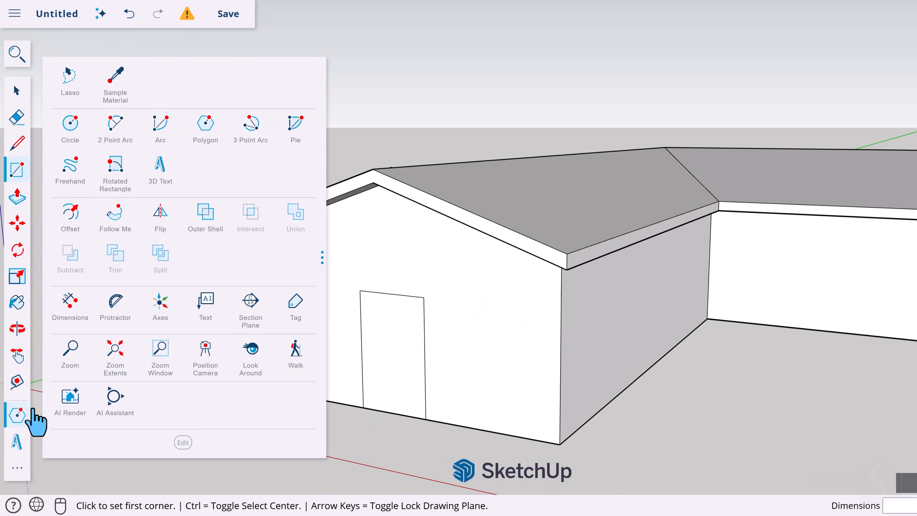
click(71, 232)
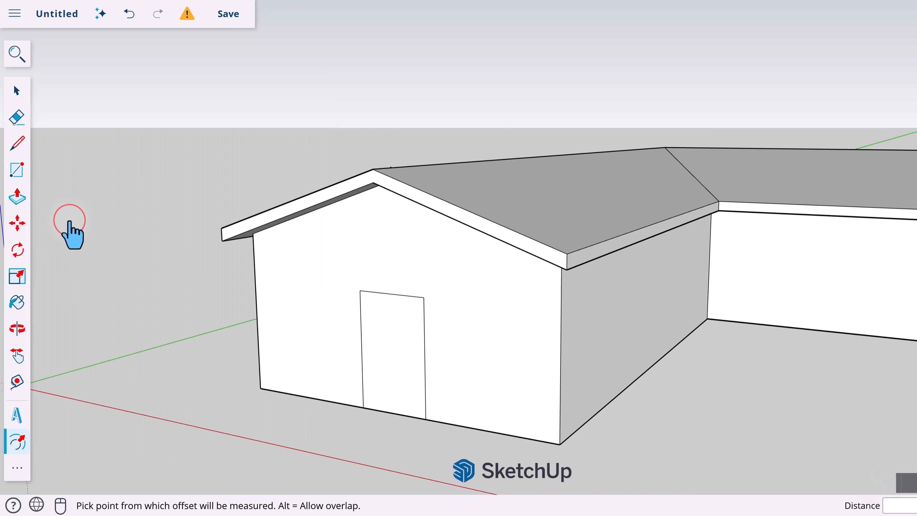
scroll(408, 339, up, 5)
click(384, 362)
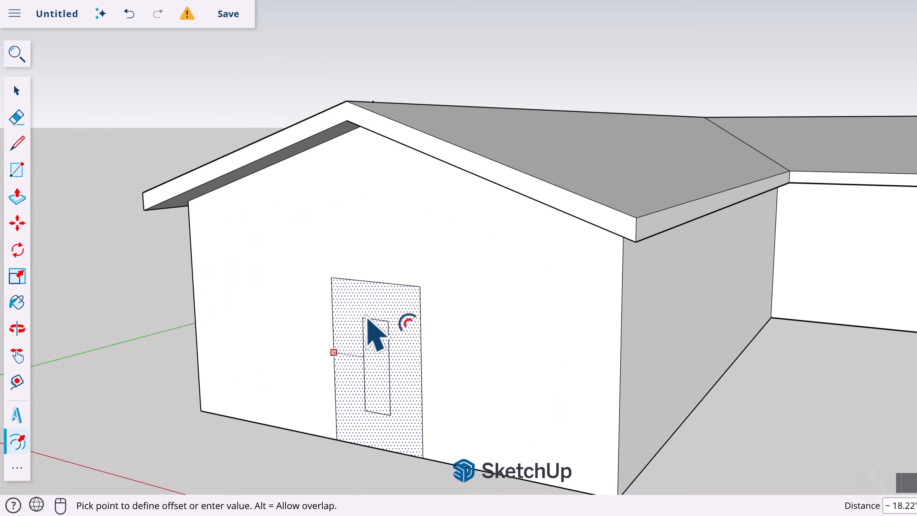
click(327, 327)
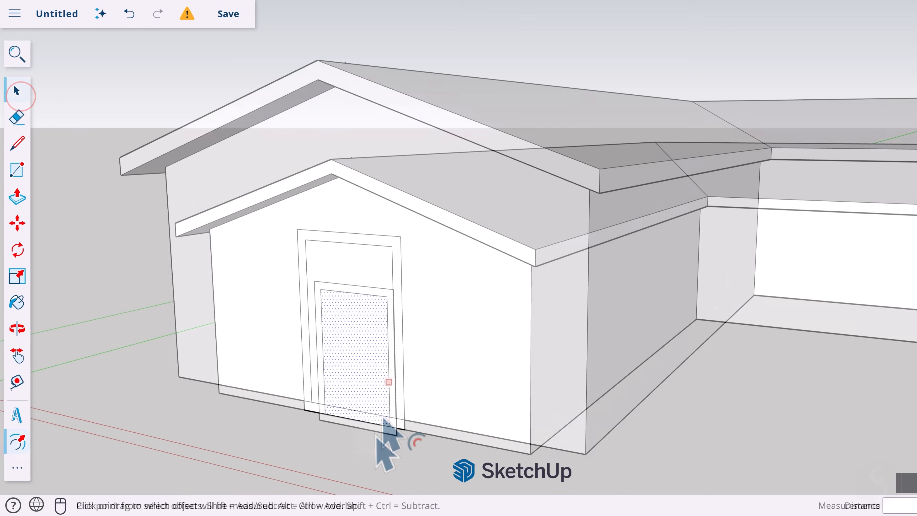
click(379, 423)
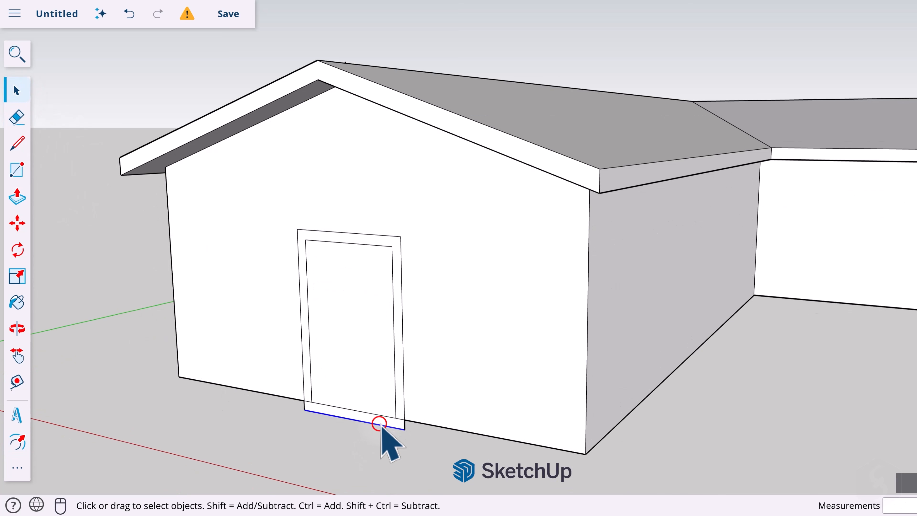
key(Delete)
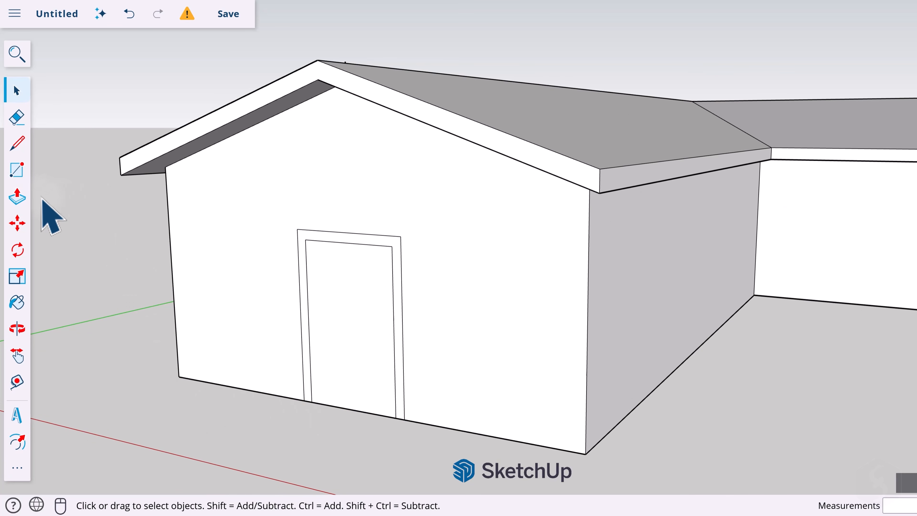
- Pull the door frame face out from the gable wall by about 1.64 inches
click(17, 197)
scroll(348, 256, up, 5)
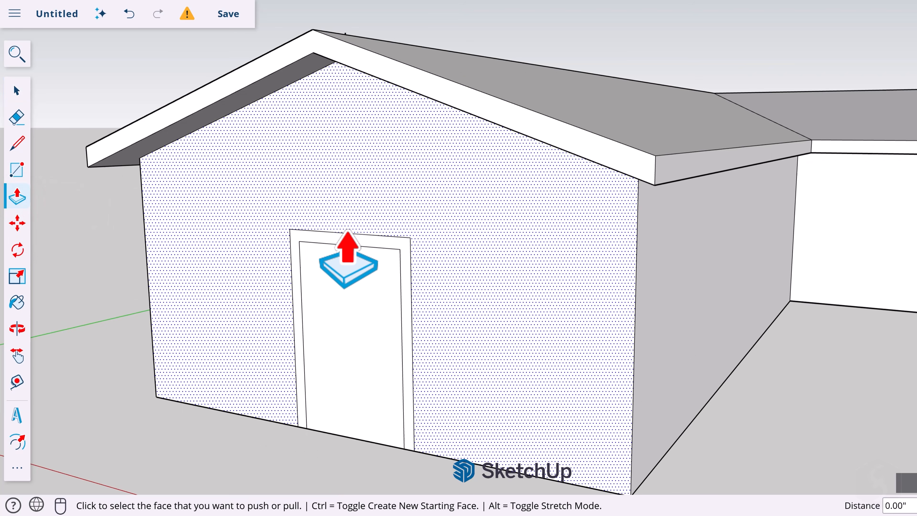
click(373, 241)
scroll(373, 241, down, 3)
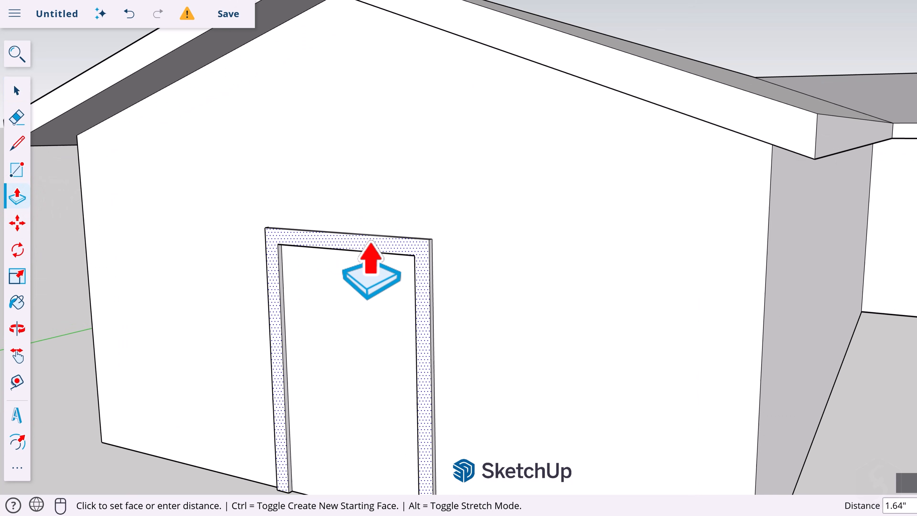
click(371, 242)
scroll(338, 453, down, 2)
key(alt)
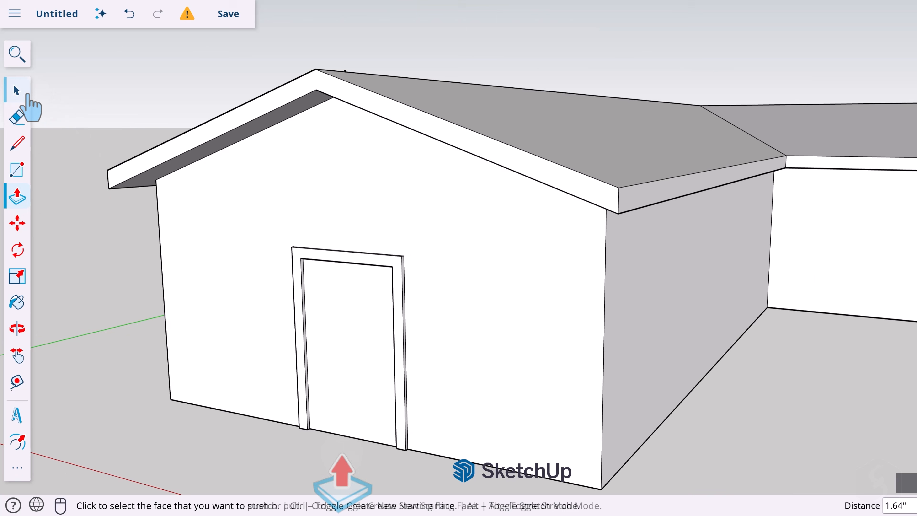
- Delete the face inside the door frame to open the doorway
click(17, 90)
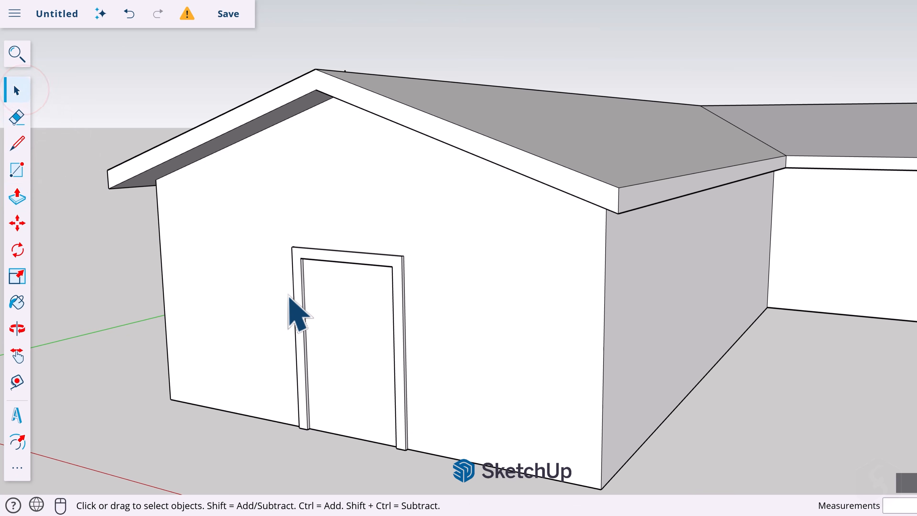
click(350, 341)
key(Delete)
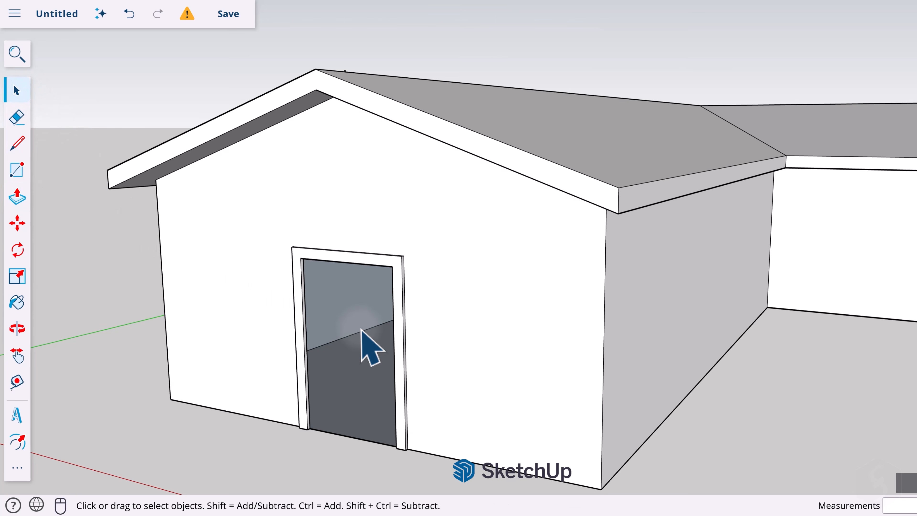
- Draw a window rectangle on the long side wall next to the gable wall
click(17, 329)
drag(369, 344, 508, 286)
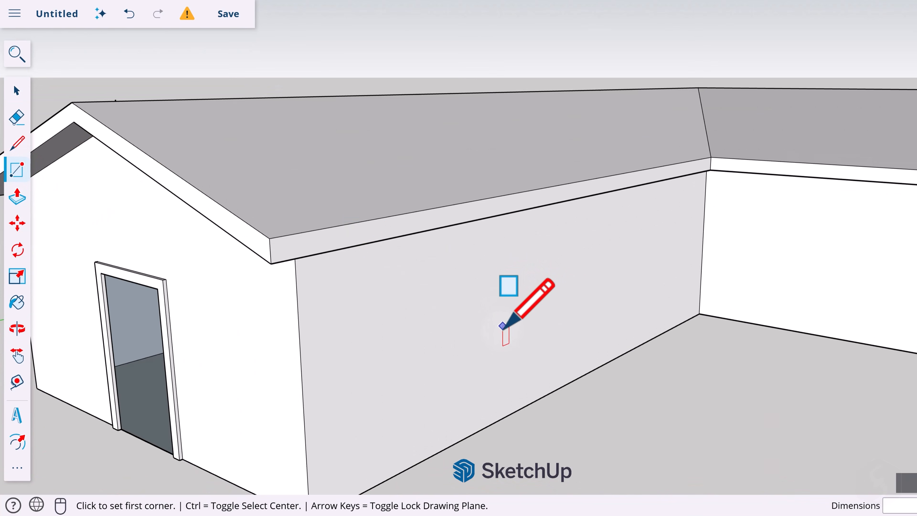
click(497, 330)
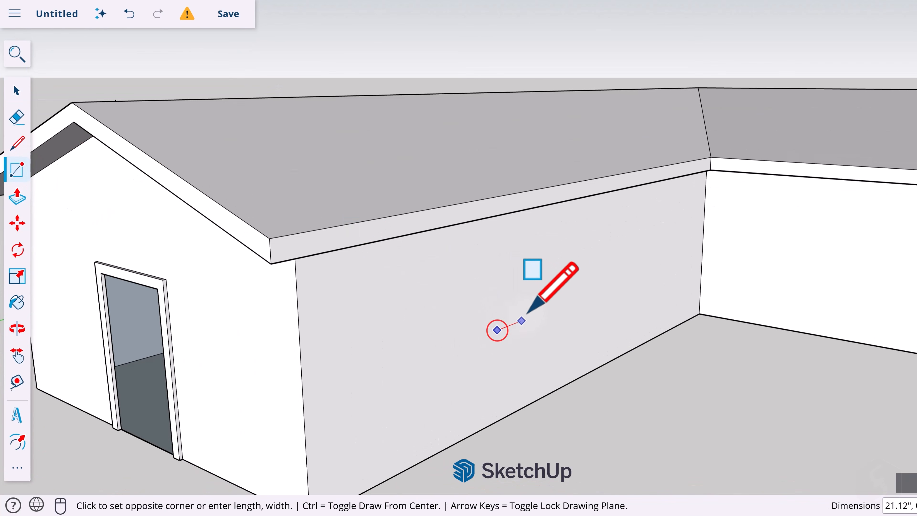
click(548, 253)
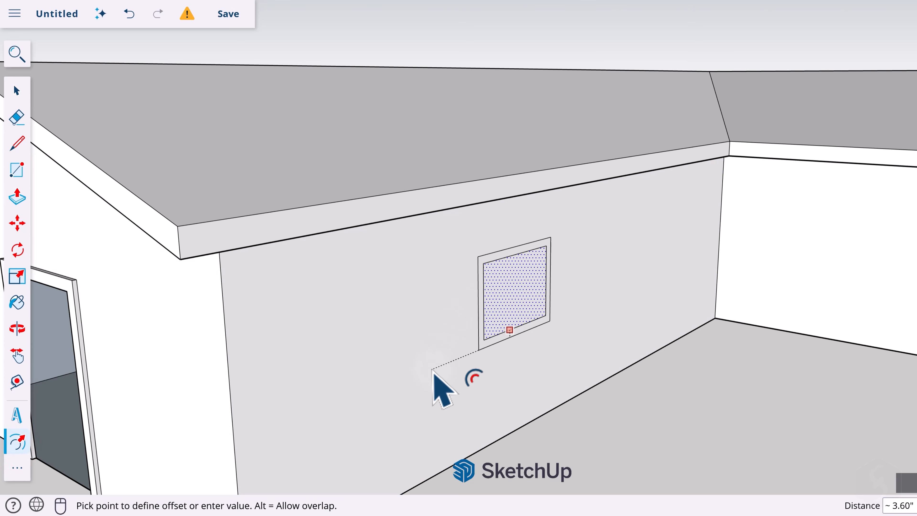
- Offset the window rectangle outward by about 3.6 inches and pull the resulting frame out from the wall
click(435, 366)
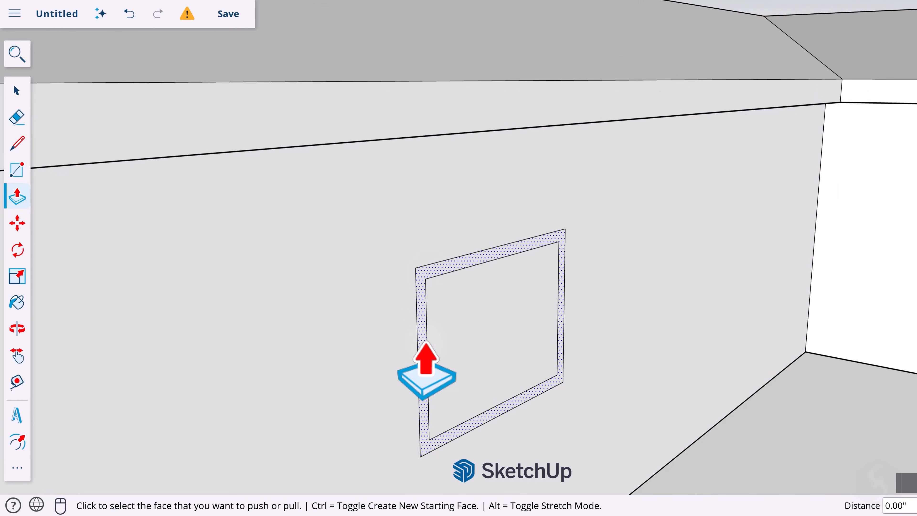
click(426, 345)
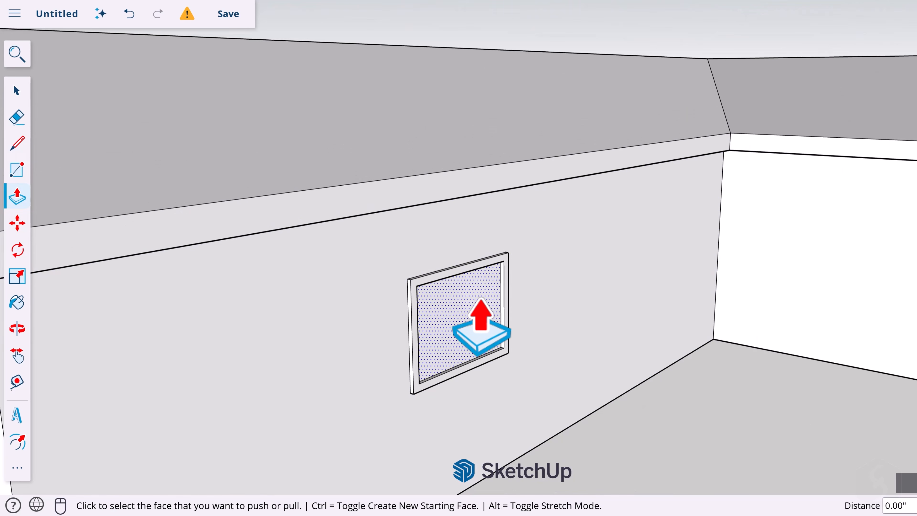
scroll(481, 325, down, 2)
scroll(481, 373, up, 3)
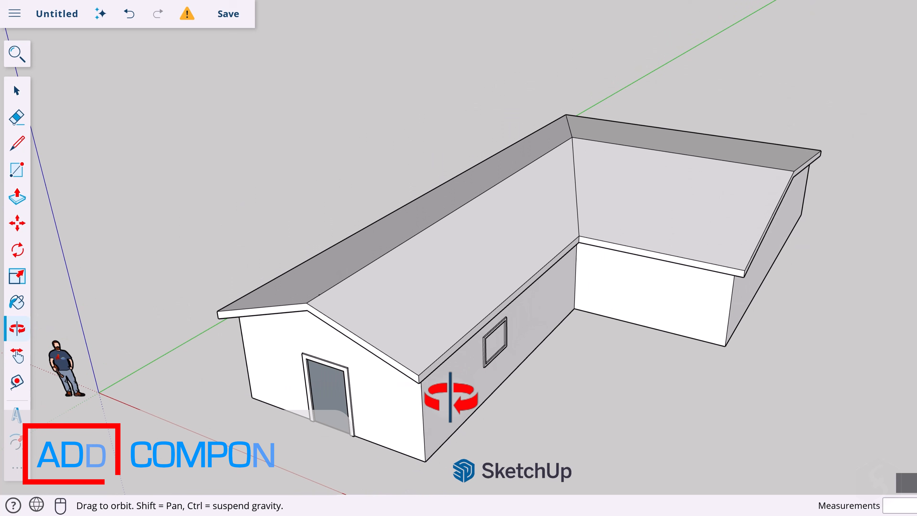
- Hide the roof's sloped top faces on both wings to expose the house interior
scroll(571, 267, up, 1)
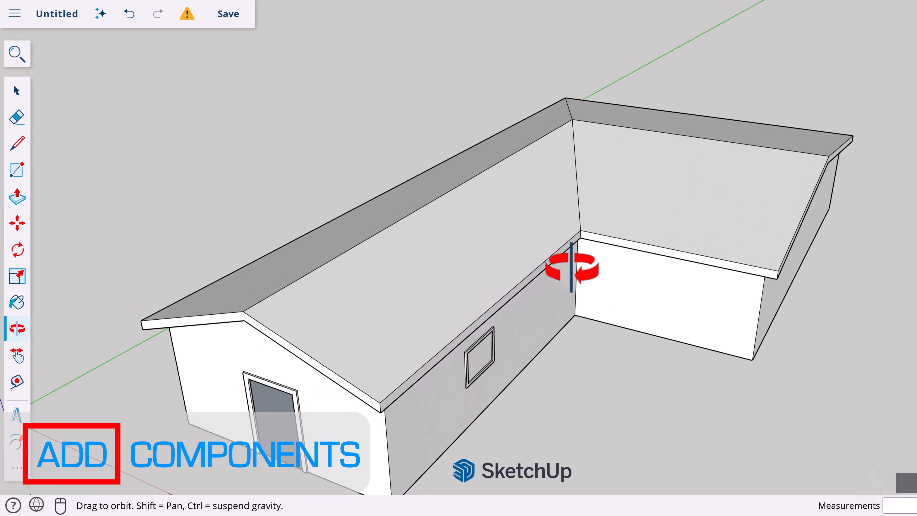
click(16, 92)
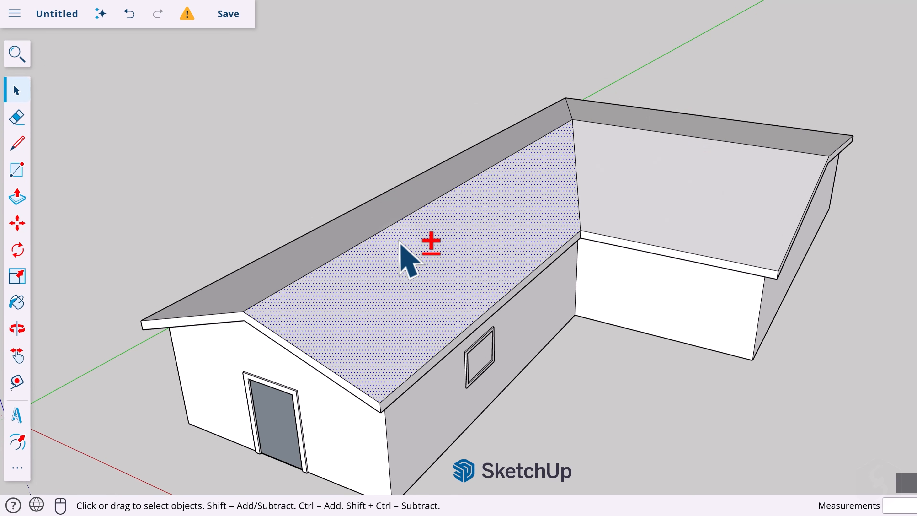
shift+click(699, 131)
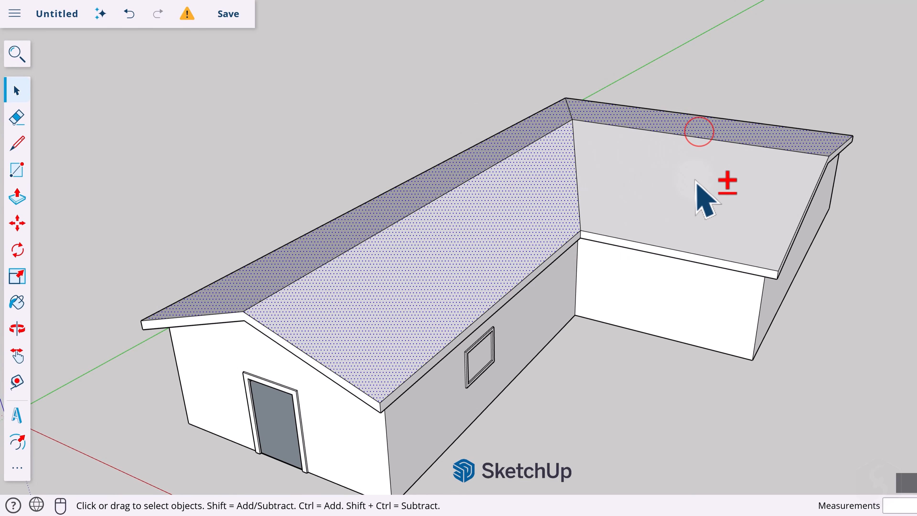
shift+click(690, 185)
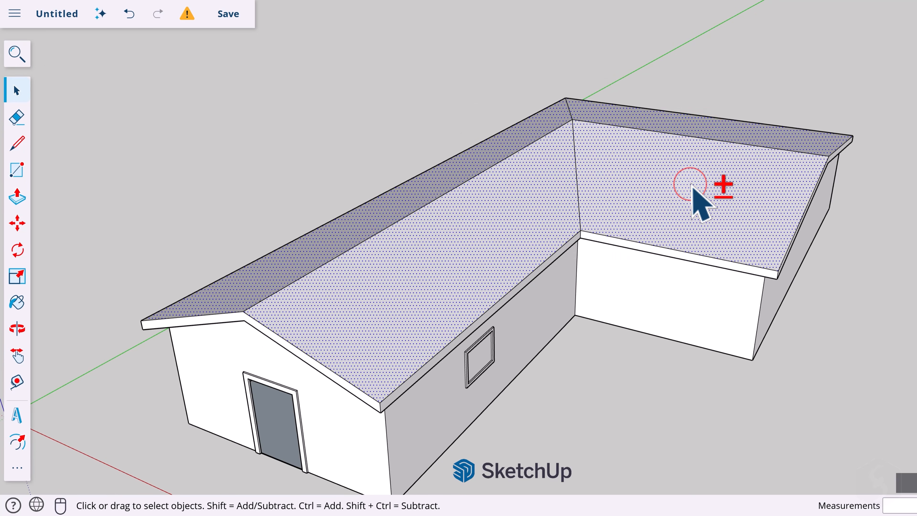
right_click(431, 248)
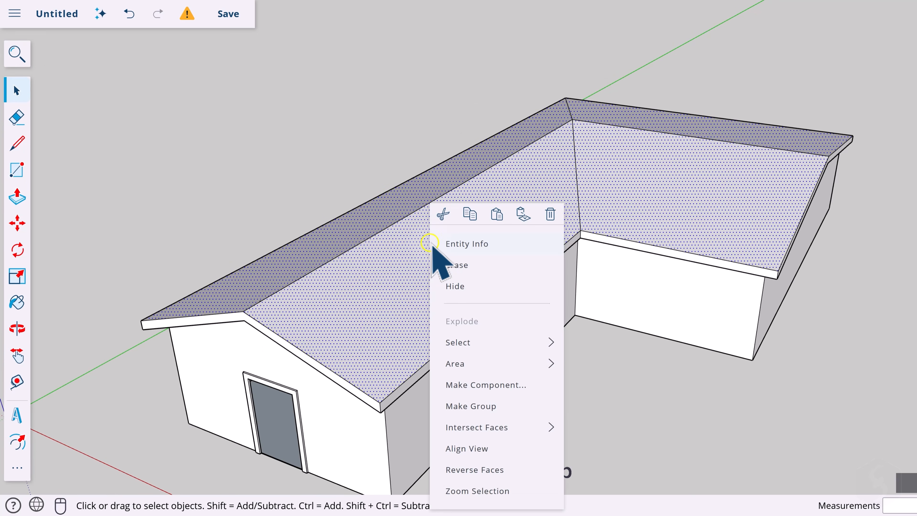
click(474, 286)
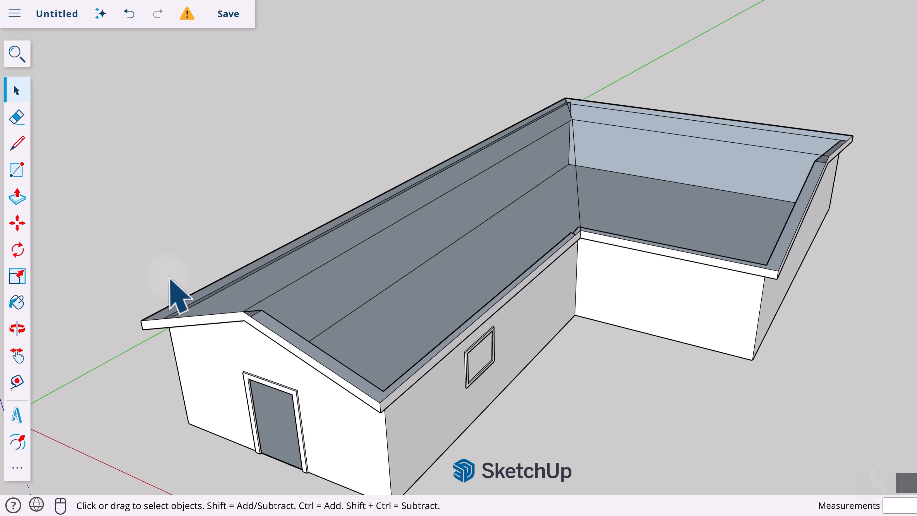
- Open 3D Warehouse, accept the cookie notice and search for "table" models
click(26, 328)
drag(315, 268, 273, 228)
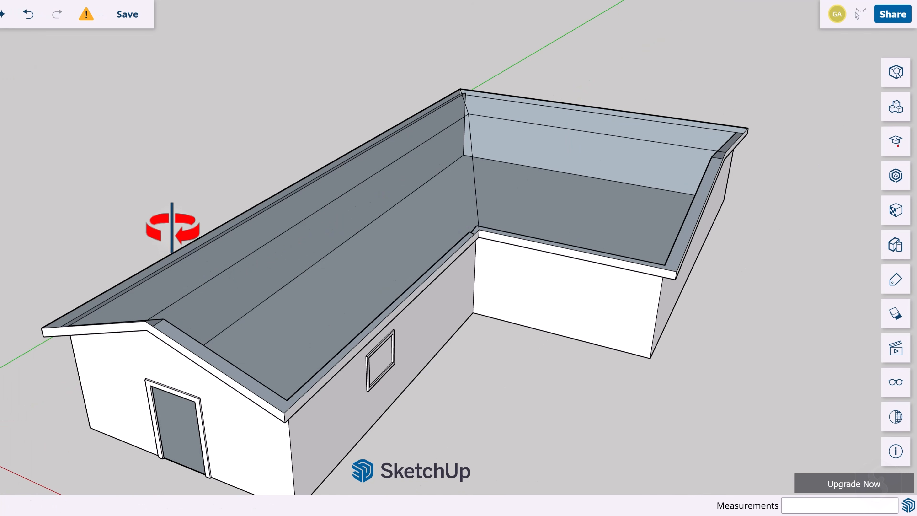
click(896, 176)
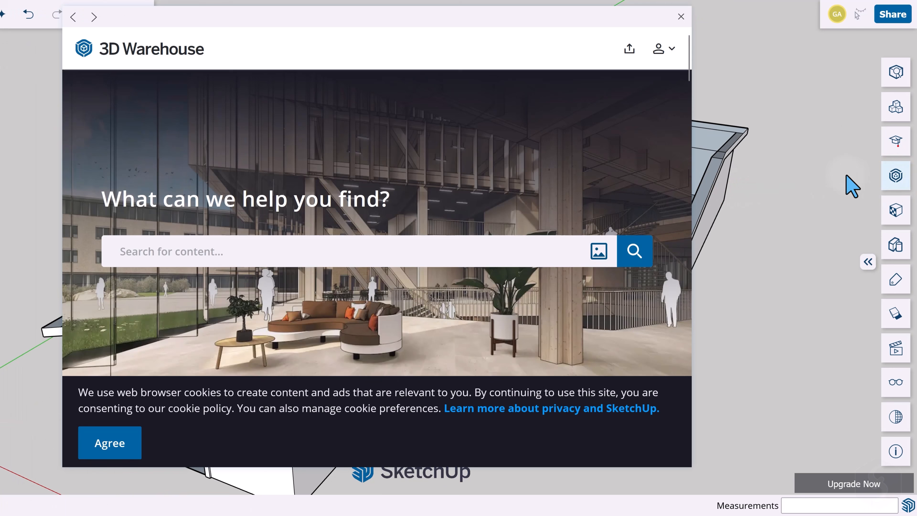
click(105, 448)
click(256, 252)
text(table)
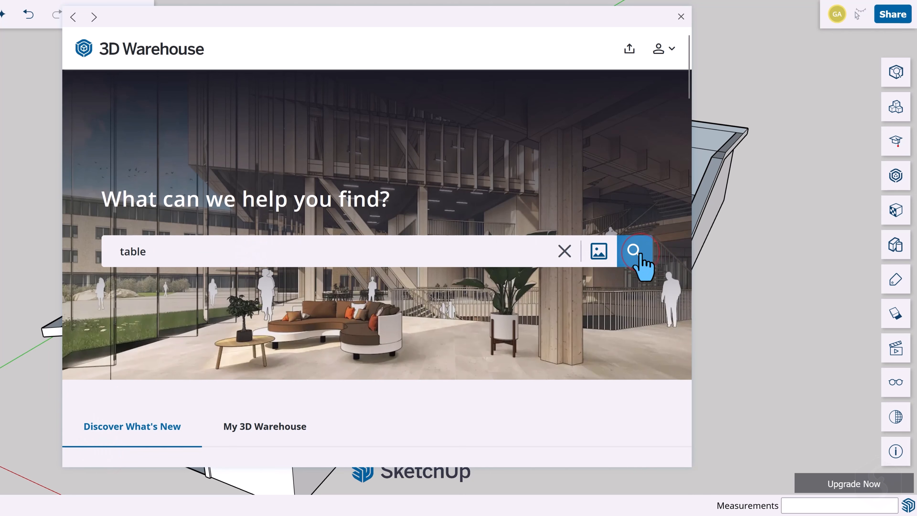
click(634, 250)
- Download the round table with four chairs and place it on the floor of the long wing near the window
scroll(379, 166, down, 3)
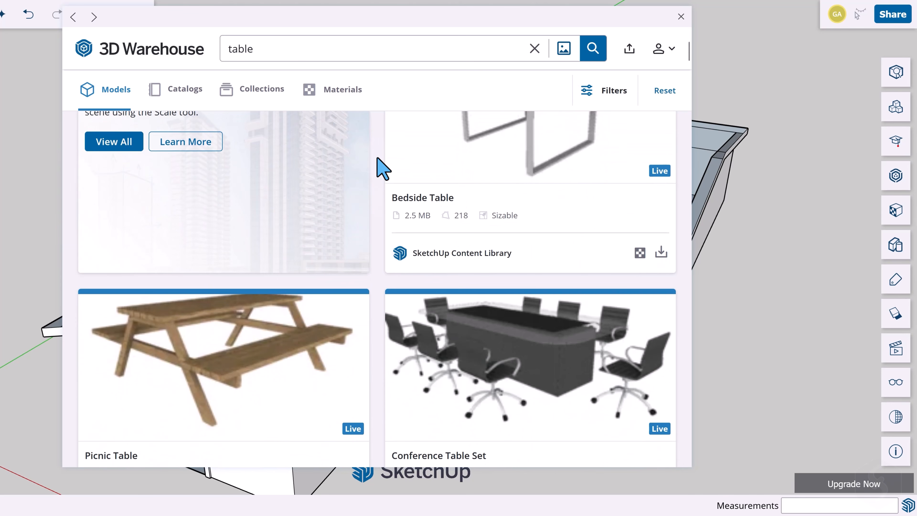
scroll(381, 166, down, 7)
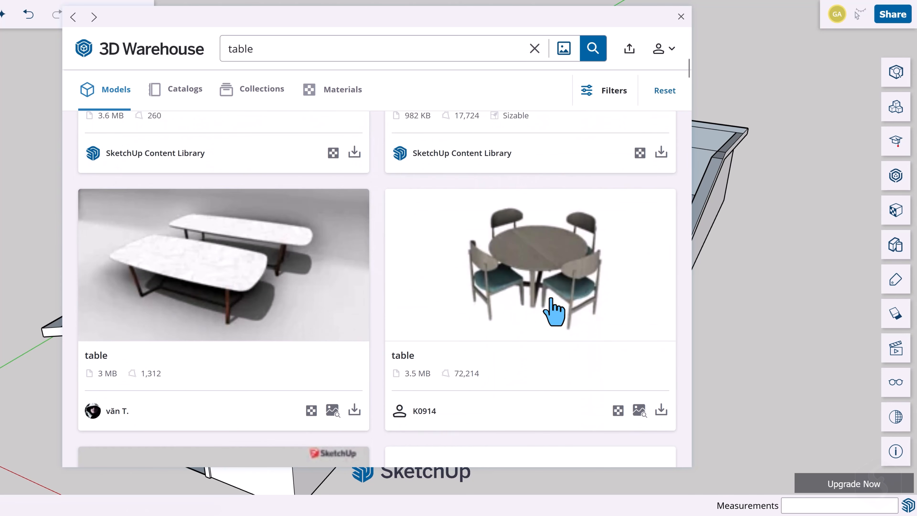
click(660, 411)
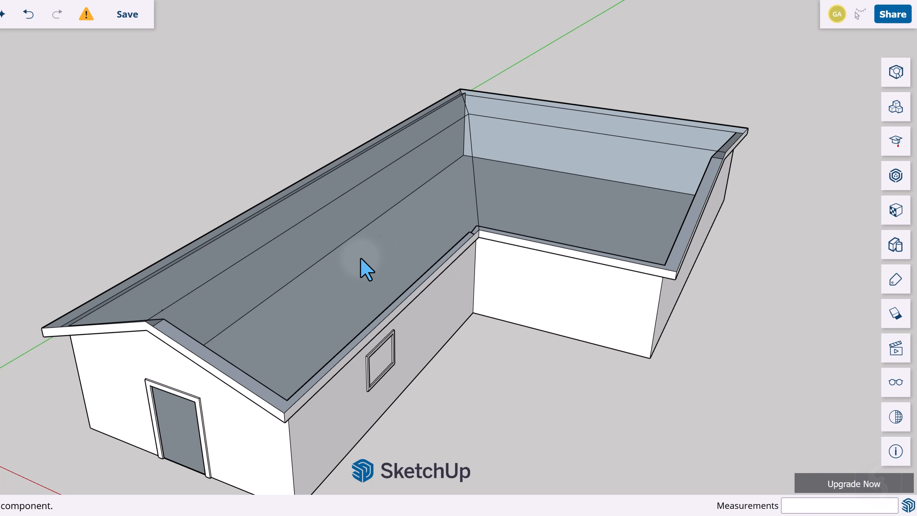
scroll(419, 180, up, 5)
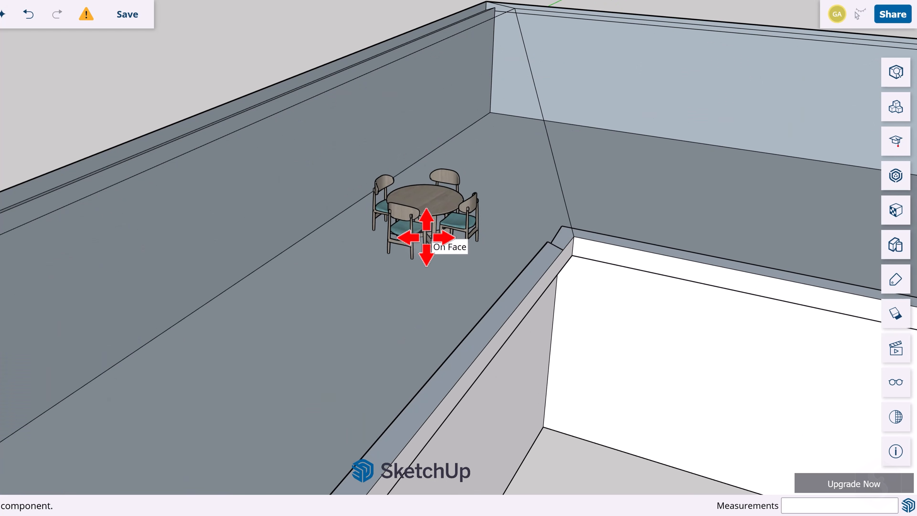
click(317, 363)
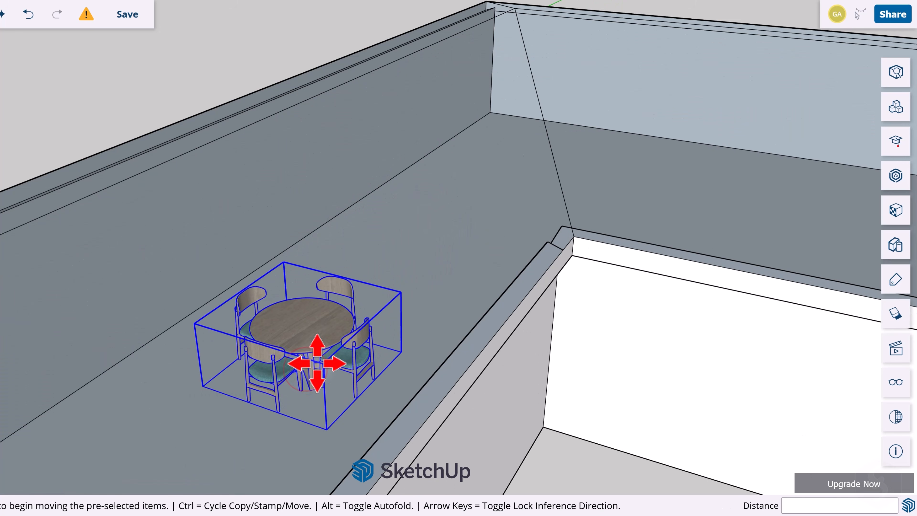
- Try scaling the dining set to 0.80 along the red axis, undo it, and pick an upper corner grip for uniform scaling
scroll(407, 375, down, 8)
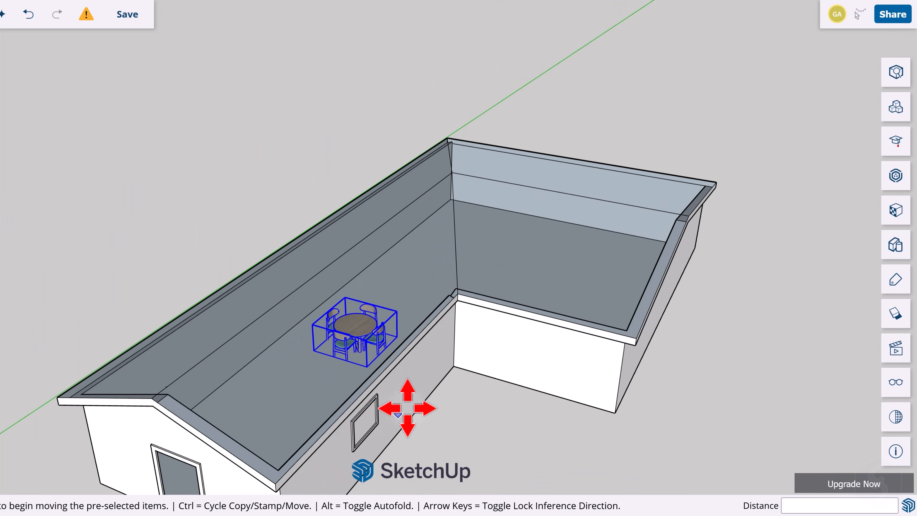
scroll(407, 408, up, 5)
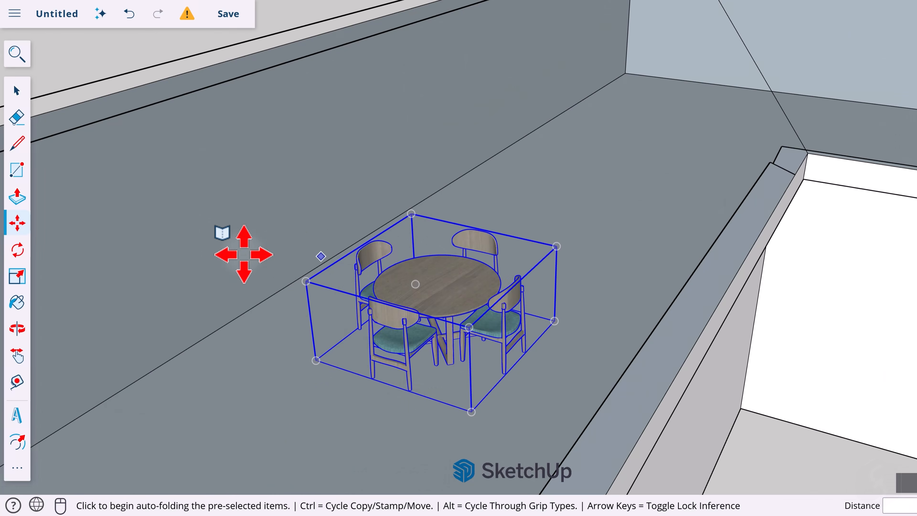
click(18, 280)
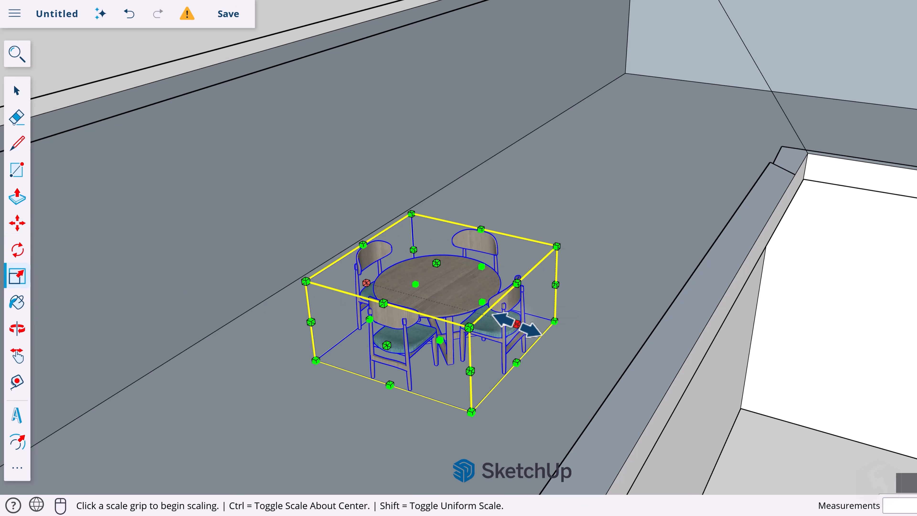
drag(516, 324, 494, 326)
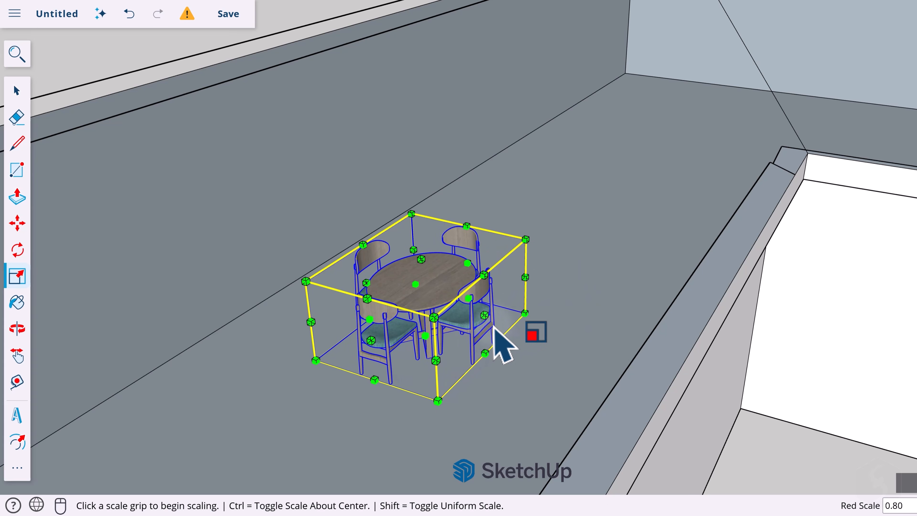
key(ctrl+z)
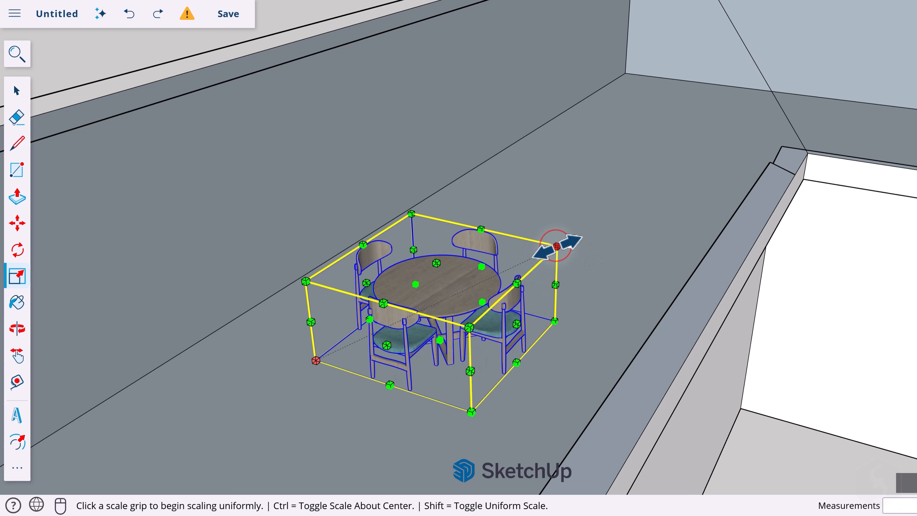
click(557, 246)
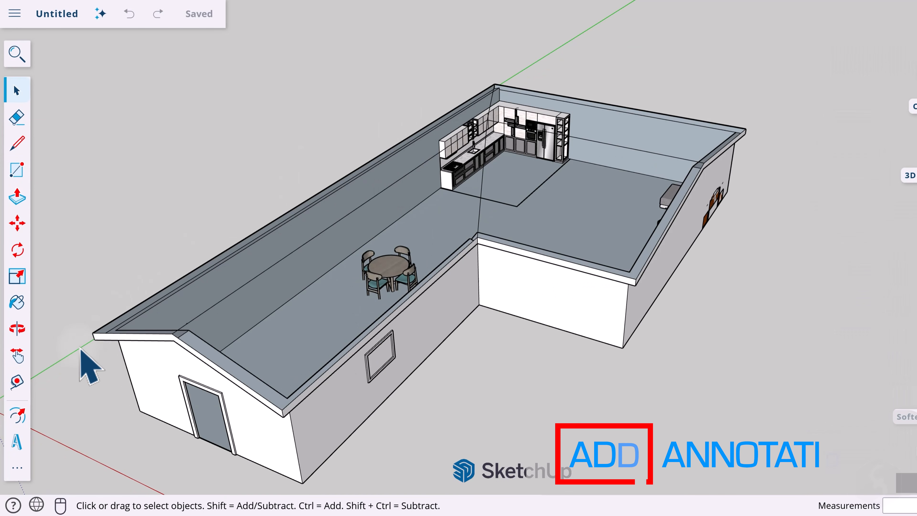
- Dimension the bottom edge of the long side wall containing the window, placing the dimension on the ground outside
click(17, 467)
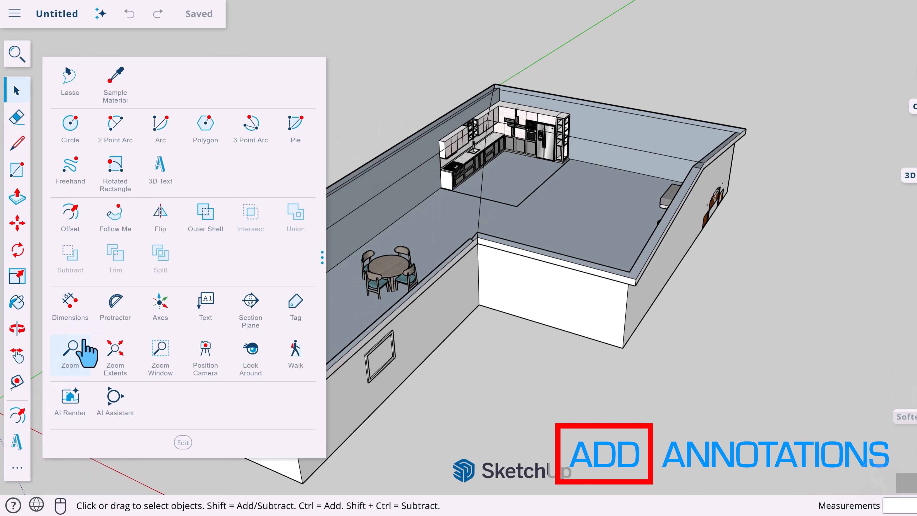
click(70, 302)
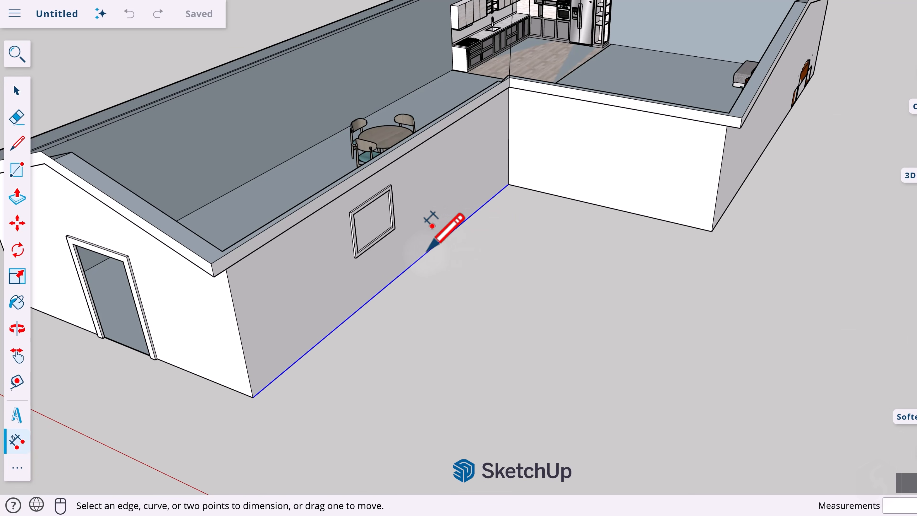
click(426, 252)
click(469, 268)
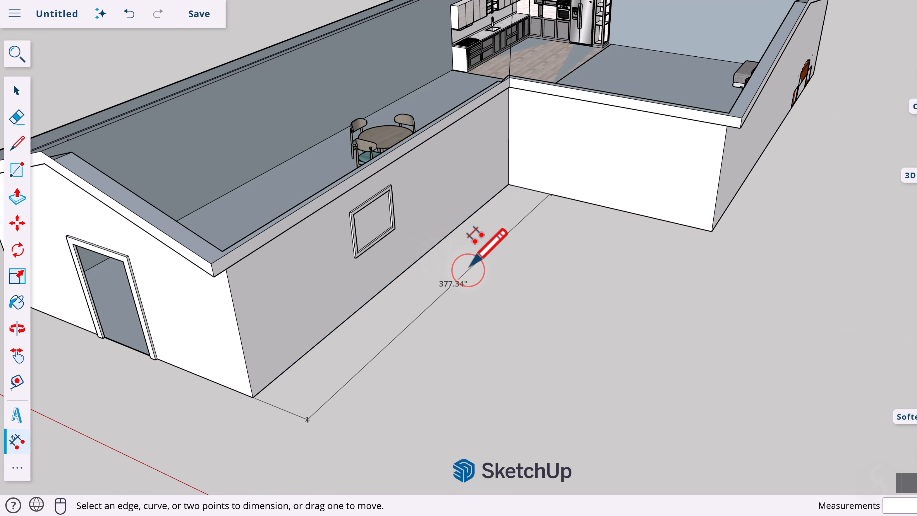
- Dimension the bottom edge of the window frame, placing the dimension just below it
scroll(357, 251, up, 2)
click(377, 243)
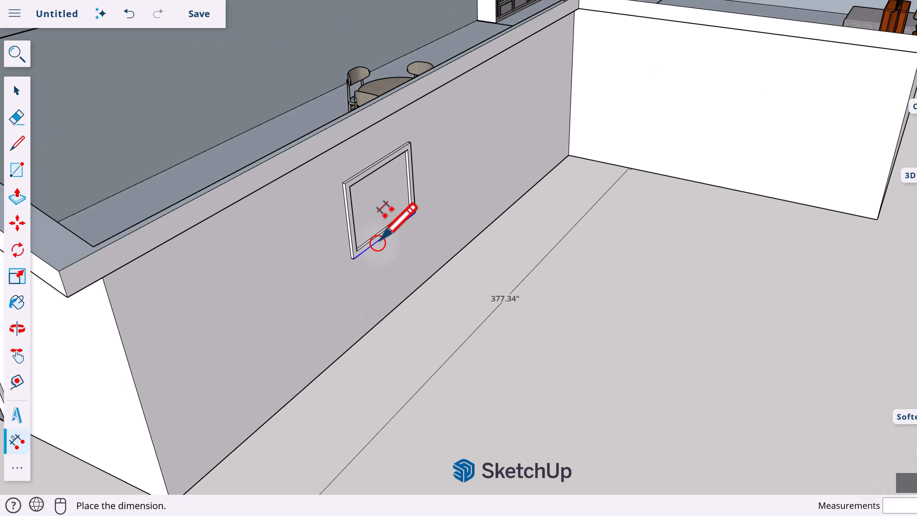
click(385, 249)
scroll(415, 245, down, 3)
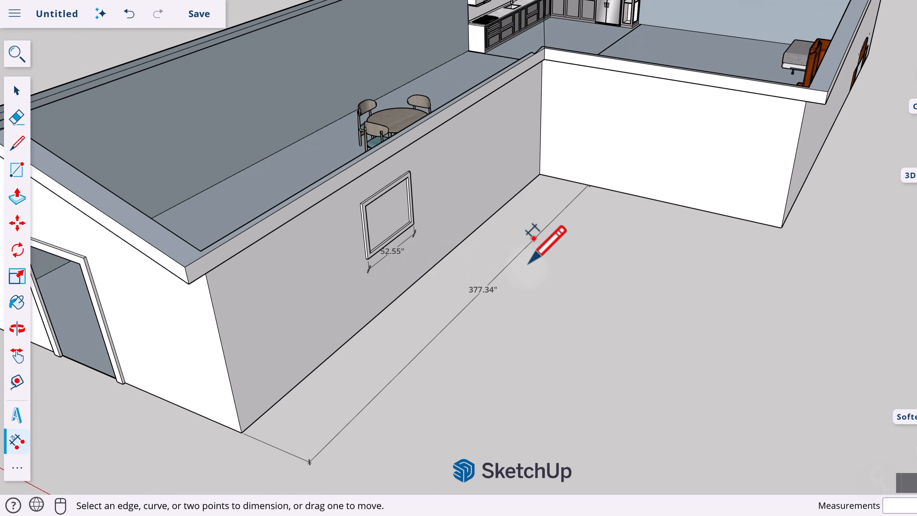
- Add a leader text to the window face, keeping its area as the label
click(17, 467)
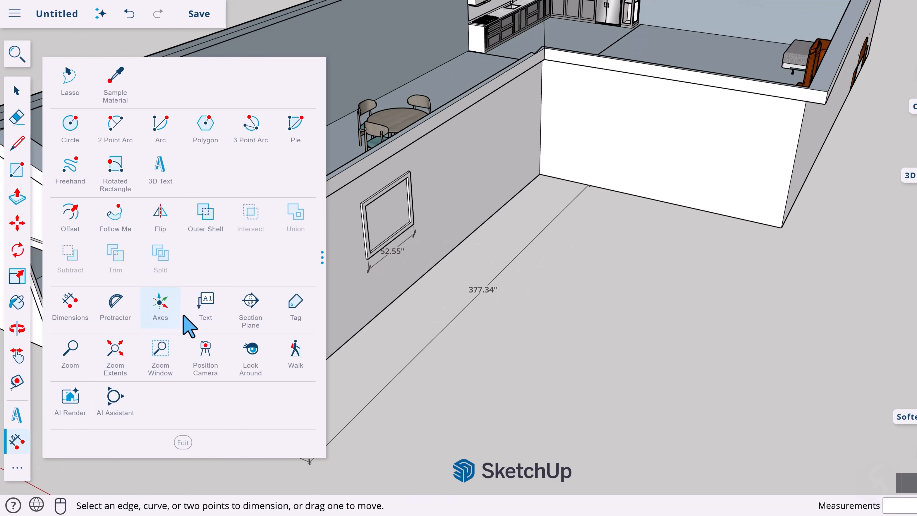
click(216, 301)
click(410, 243)
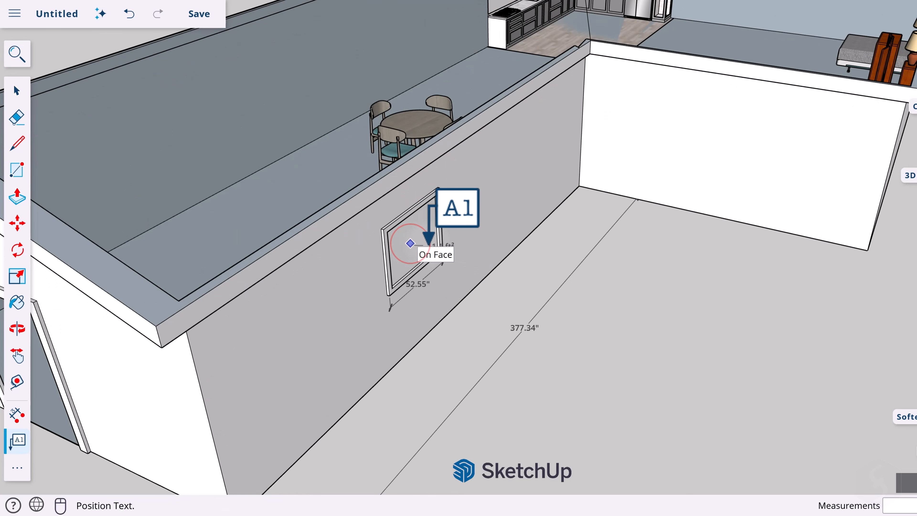
click(474, 196)
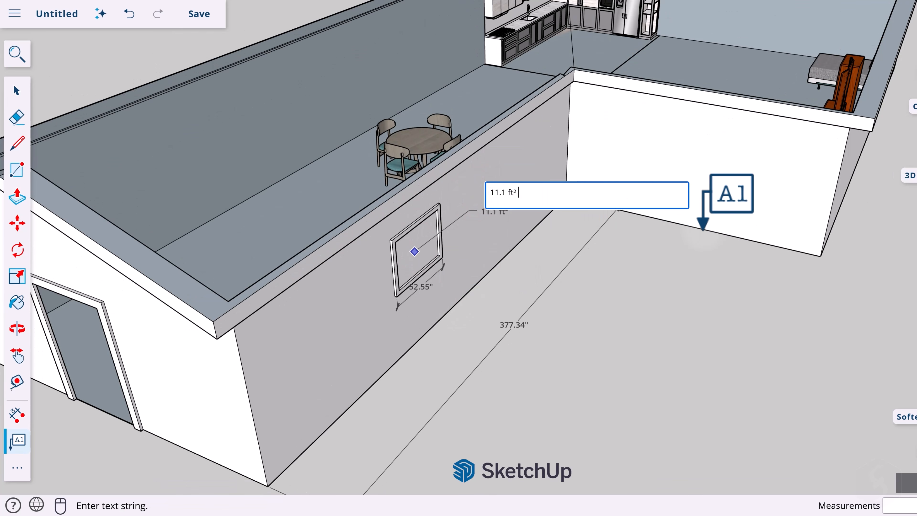
click(758, 162)
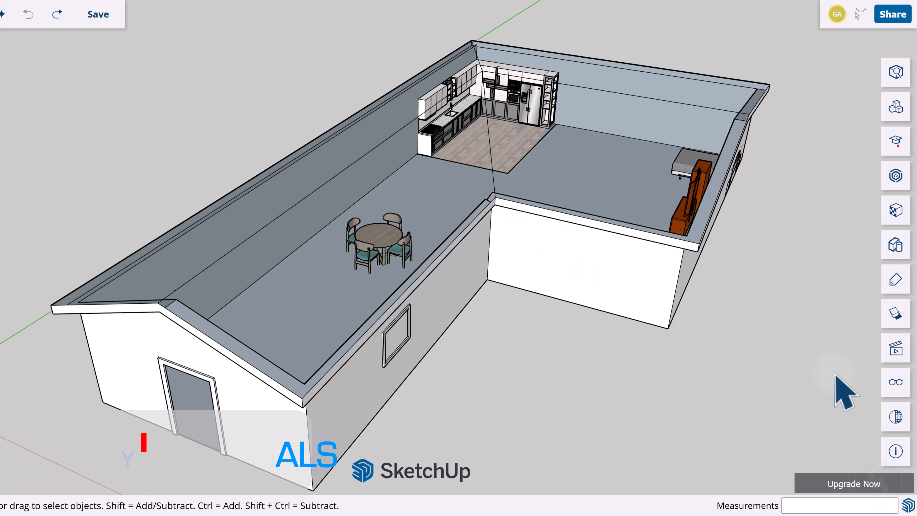
- Unhide all hidden objects to bring the roof faces back
click(895, 383)
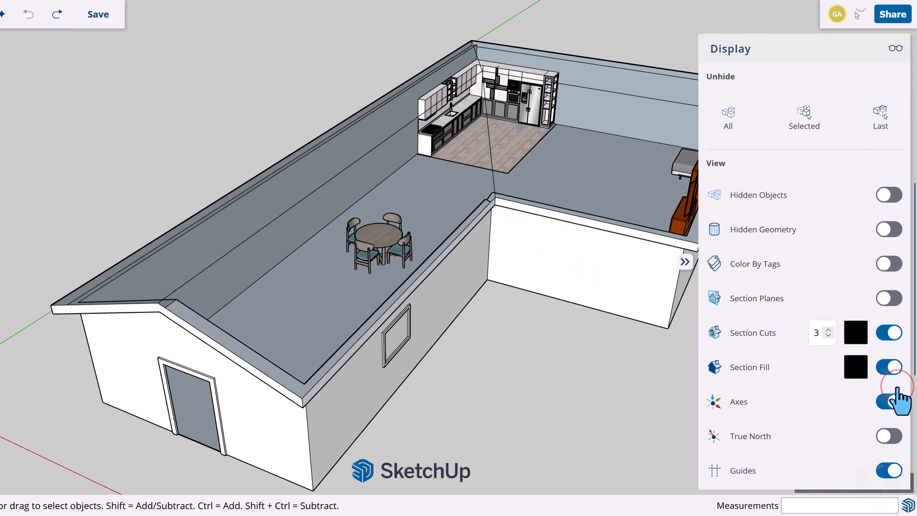
click(729, 117)
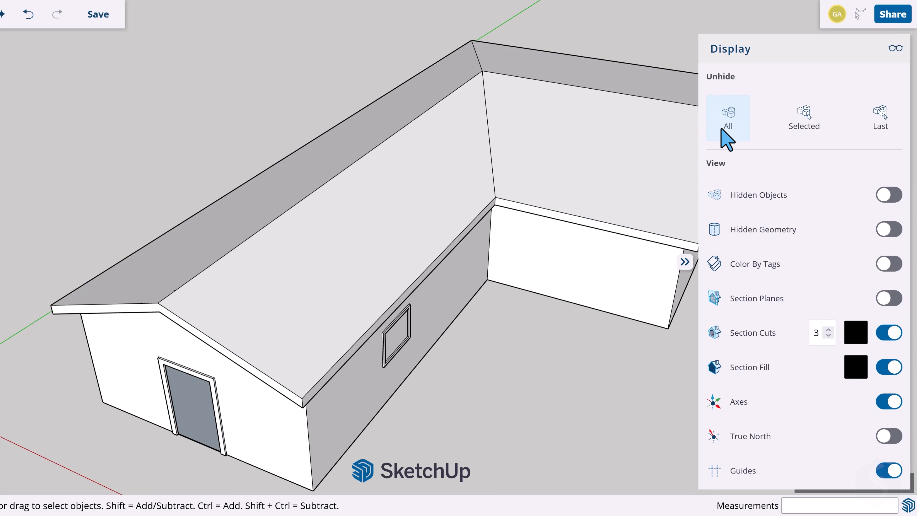
- Assign Material5 to the front side of the shorter wing's inner wall face
scroll(642, 307, up, 5)
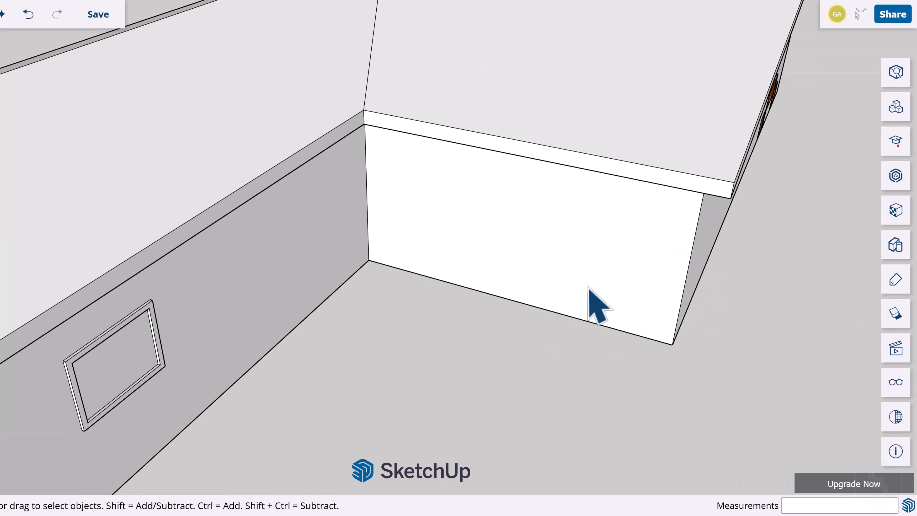
click(490, 222)
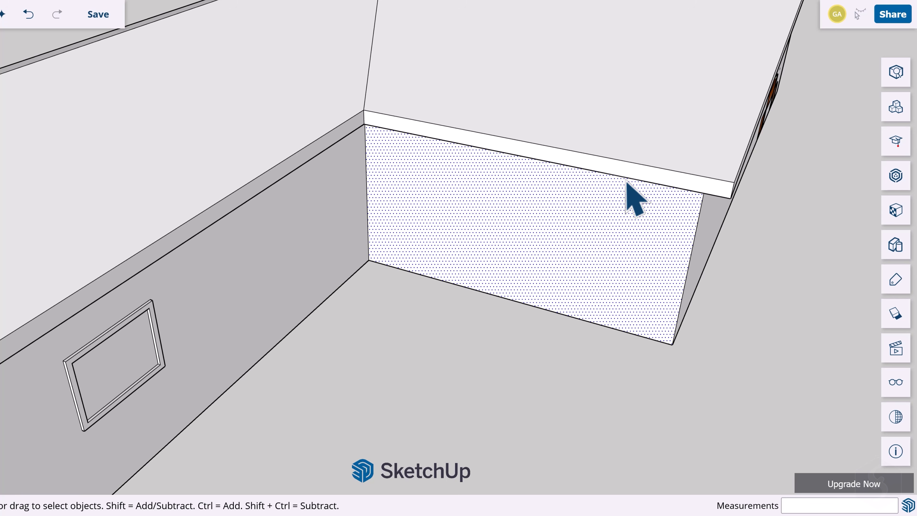
click(903, 72)
click(810, 162)
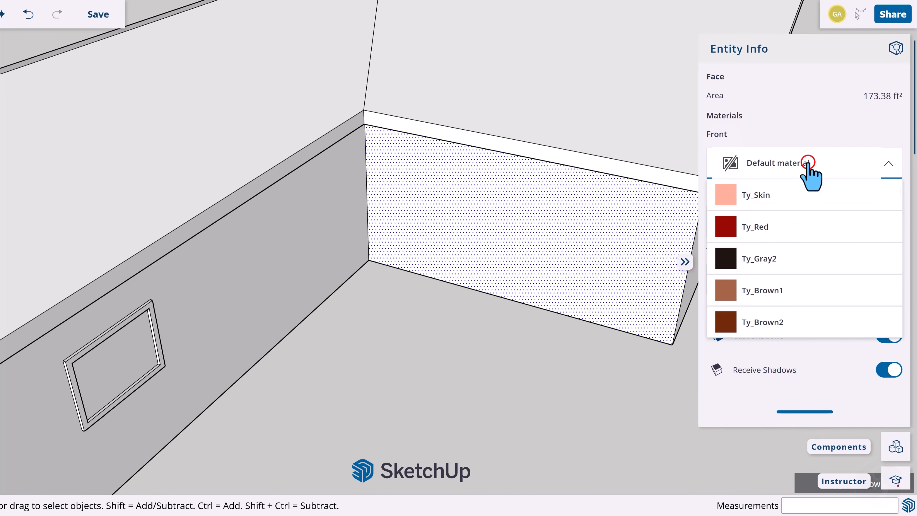
scroll(823, 231, down, 3)
scroll(823, 234, down, 3)
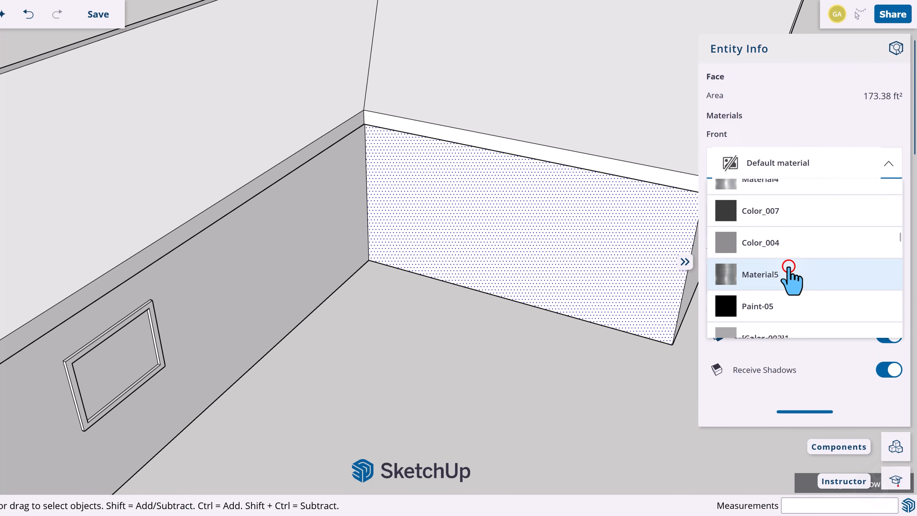
click(789, 278)
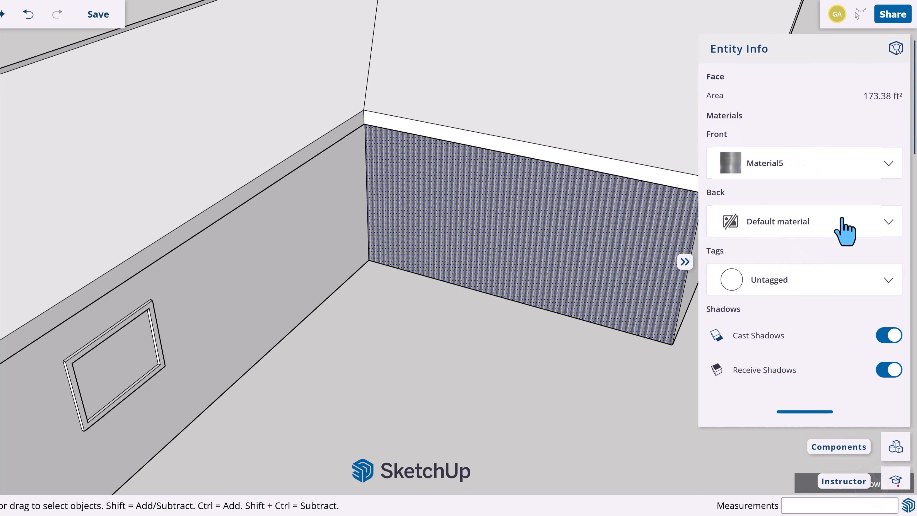
click(848, 221)
click(684, 261)
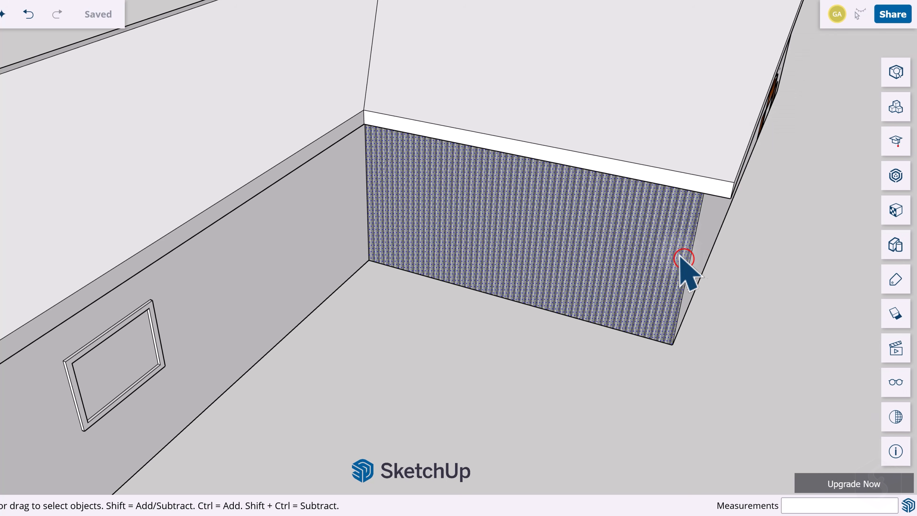
- Paint the shorter wing's inner wall, the long window wall and the door's gable wall with the Brick Rough Tan material
scroll(602, 246, down, 5)
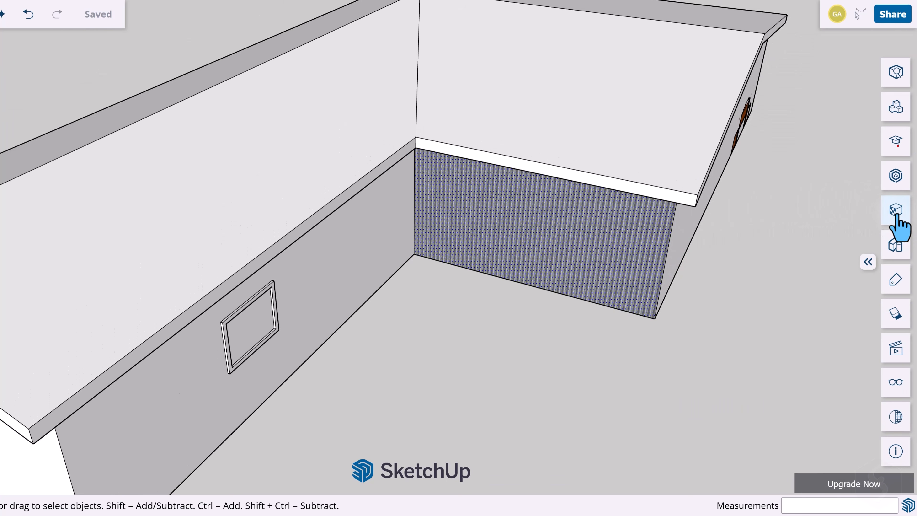
click(896, 216)
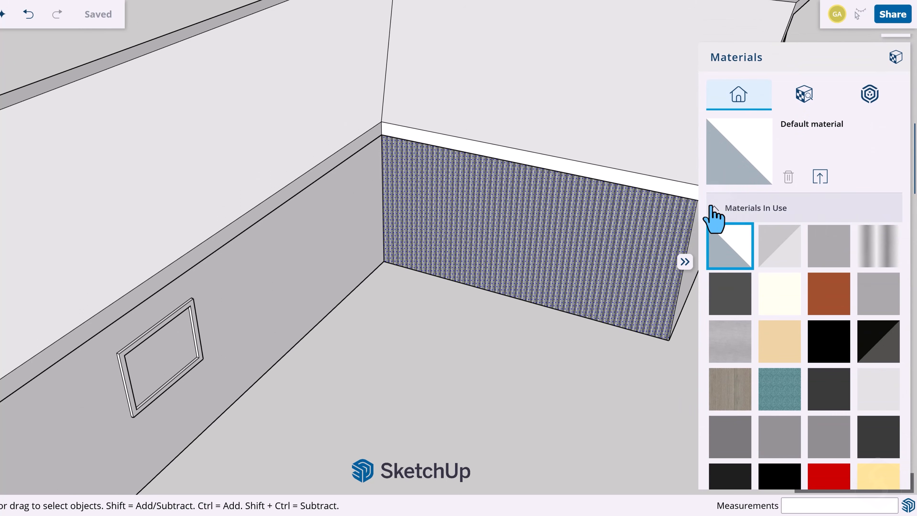
click(805, 98)
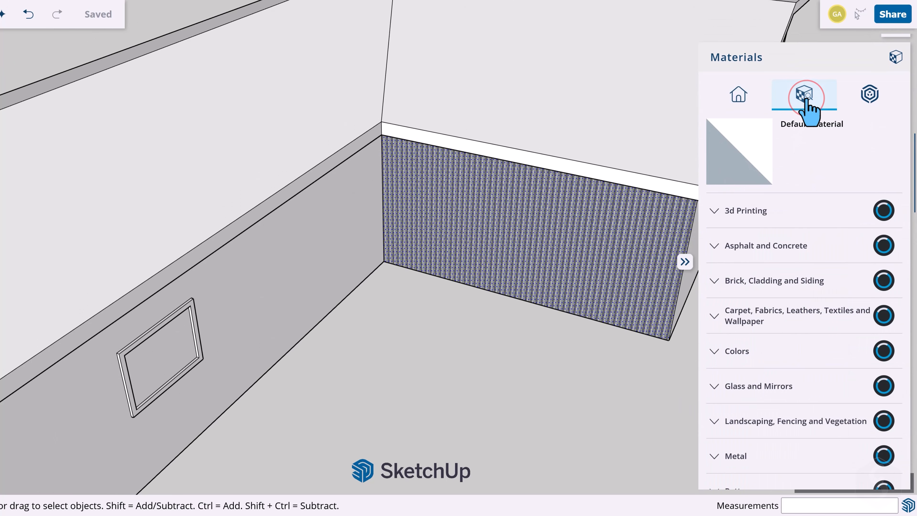
click(714, 280)
scroll(713, 281, down, 2)
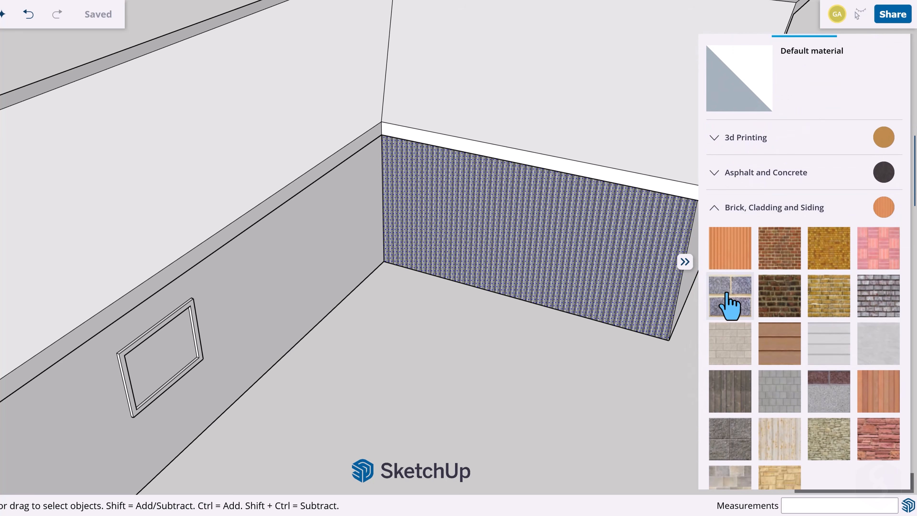
click(839, 298)
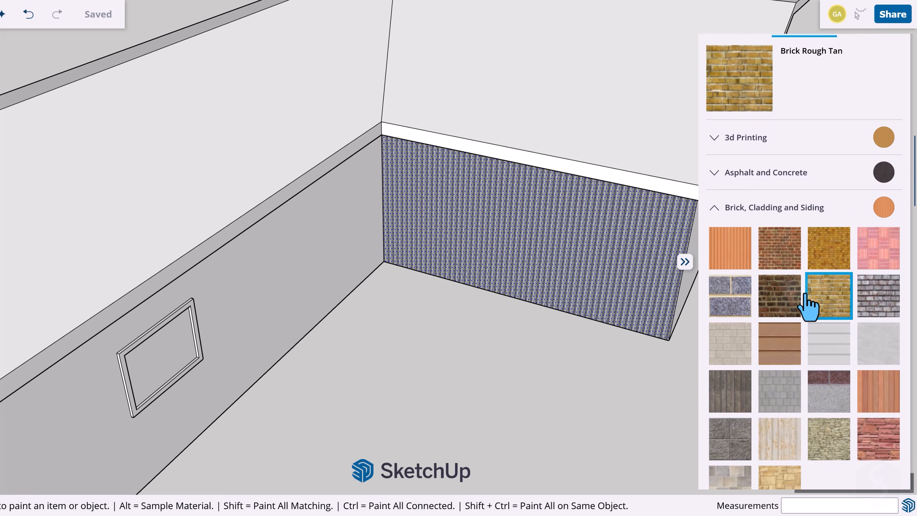
scroll(530, 259, down, 2)
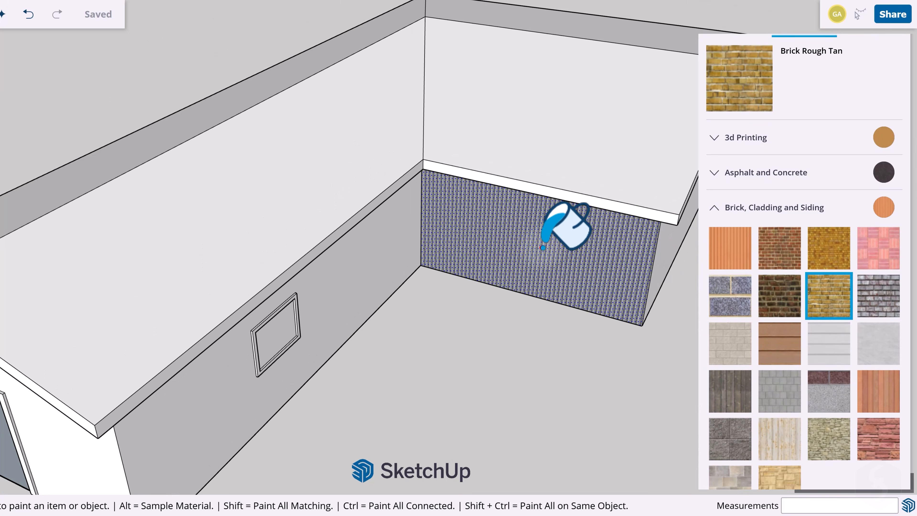
click(528, 261)
click(370, 264)
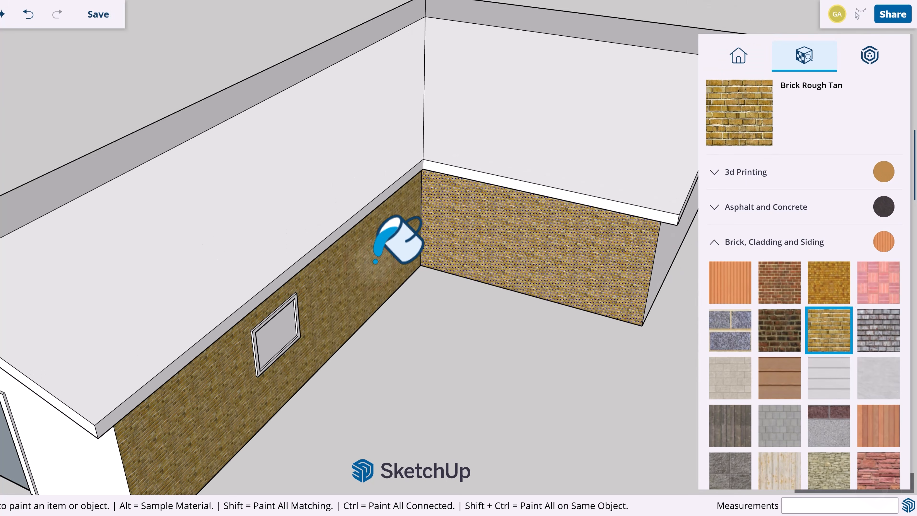
scroll(195, 425, down, 3)
click(164, 400)
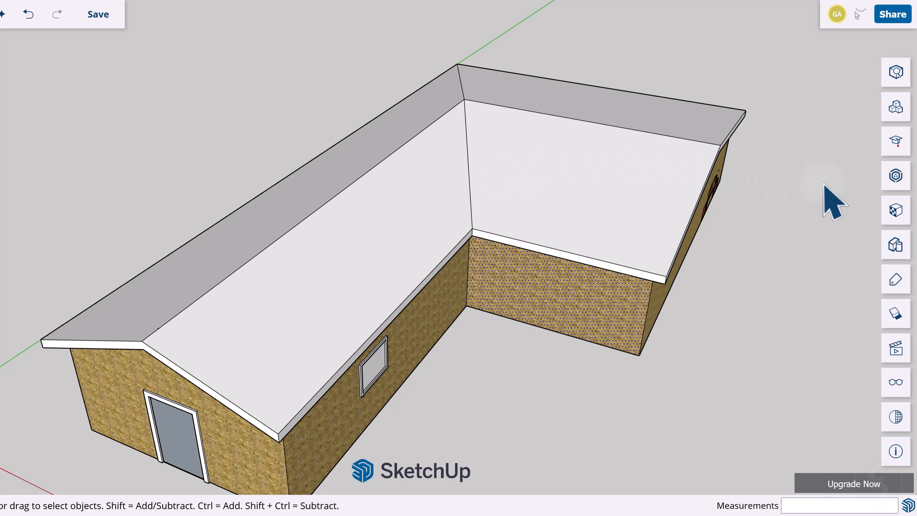
- Browse the 3D Warehouse materials and download the wood texture named Wood Material into the model
click(895, 177)
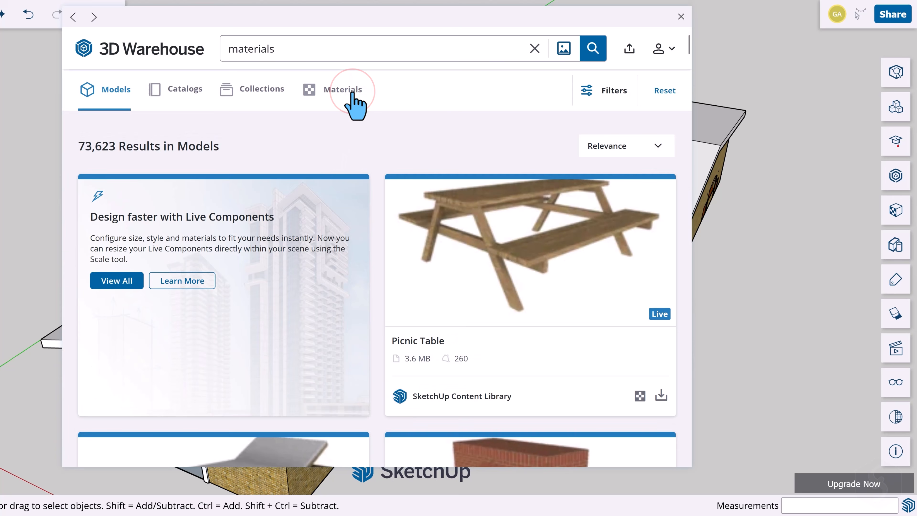
click(352, 90)
scroll(403, 144, down, 5)
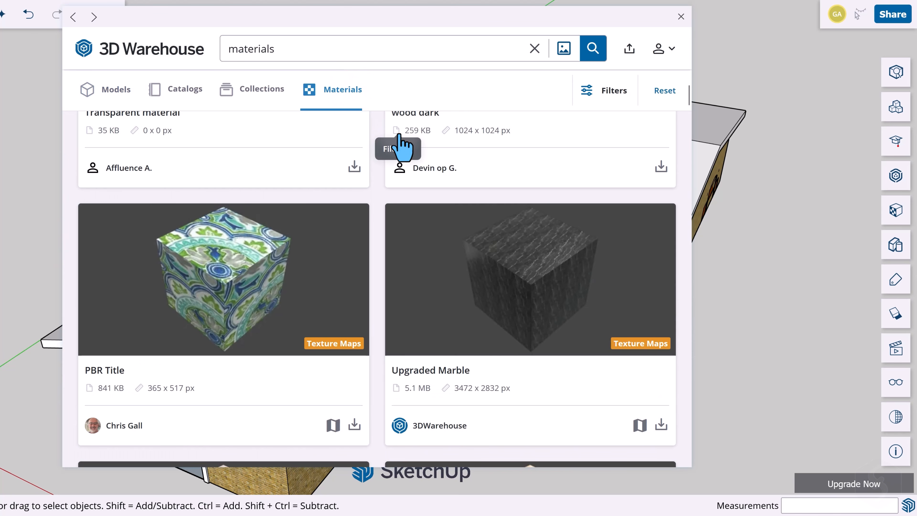
scroll(377, 245, up, 5)
scroll(379, 255, up, 7)
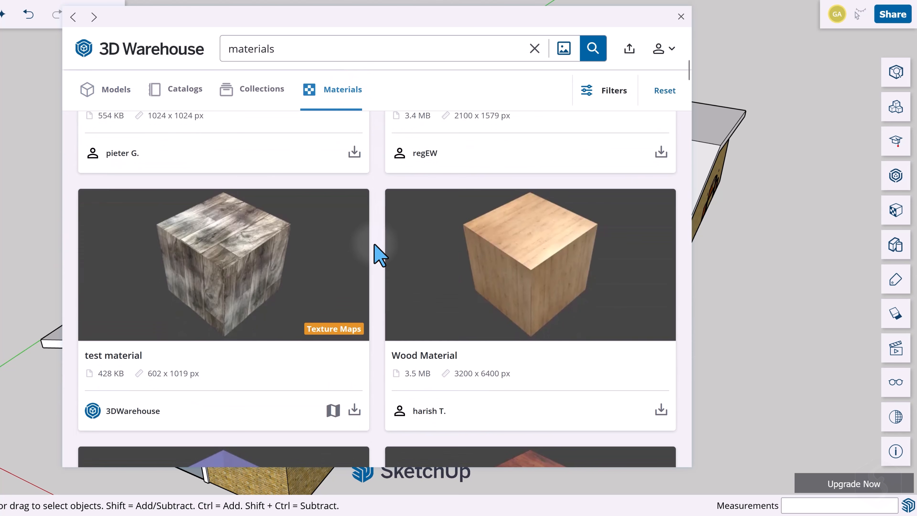
scroll(635, 296, down, 2)
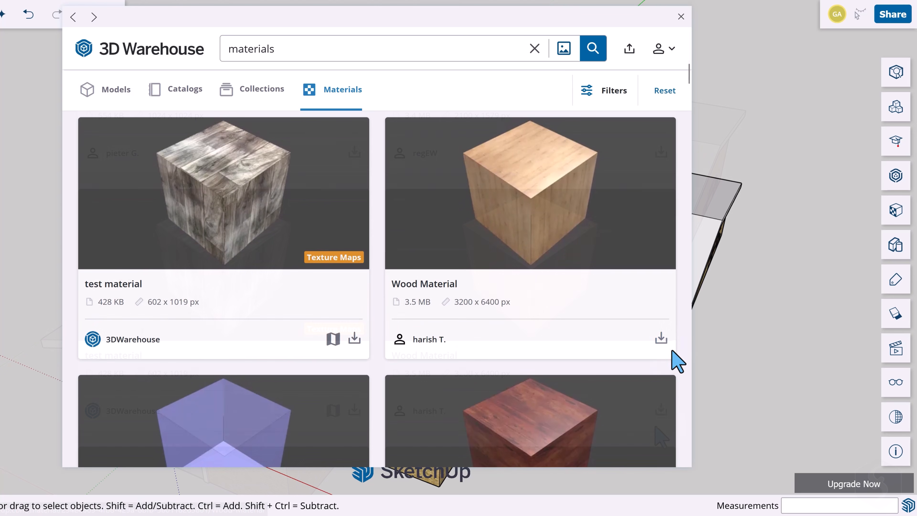
click(662, 339)
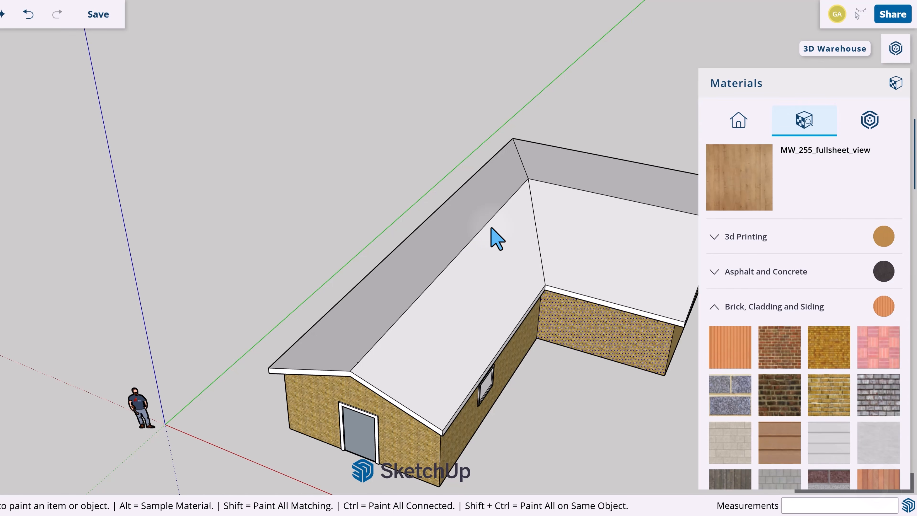
- Paint the front and side faces of the door frame with the imported wood material MW_255_fullsheet_view
scroll(274, 376, up, 5)
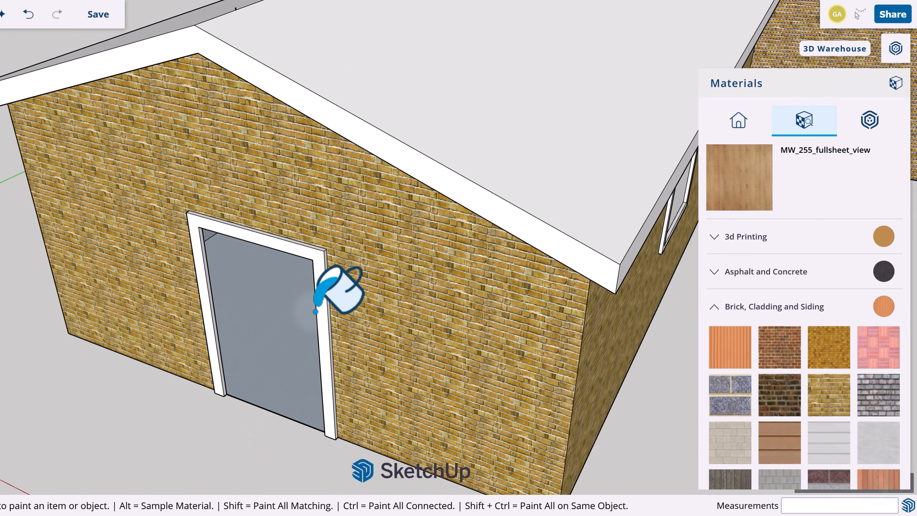
click(324, 296)
scroll(288, 278, up, 3)
scroll(180, 272, down, 6)
scroll(183, 270, up, 4)
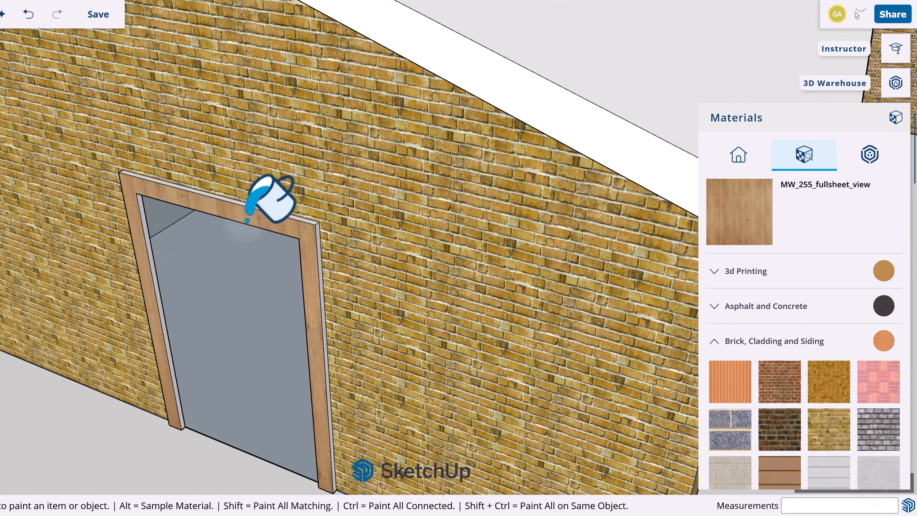
click(352, 268)
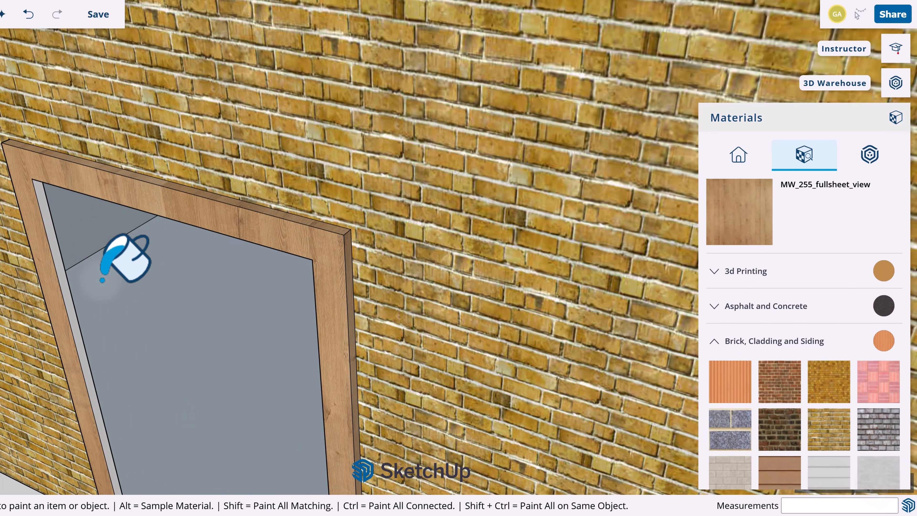
click(74, 276)
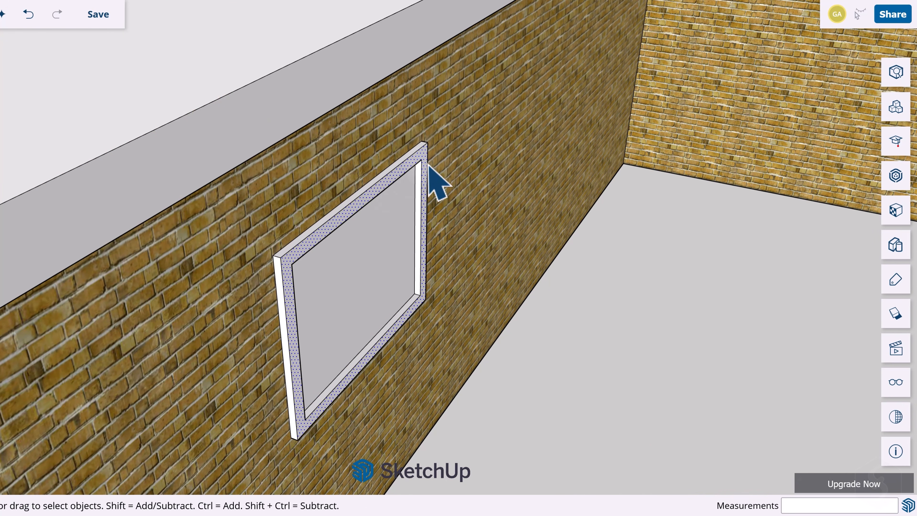
- Set the front material of the window frame's outer face to MW_255_fullsheet_view
click(896, 72)
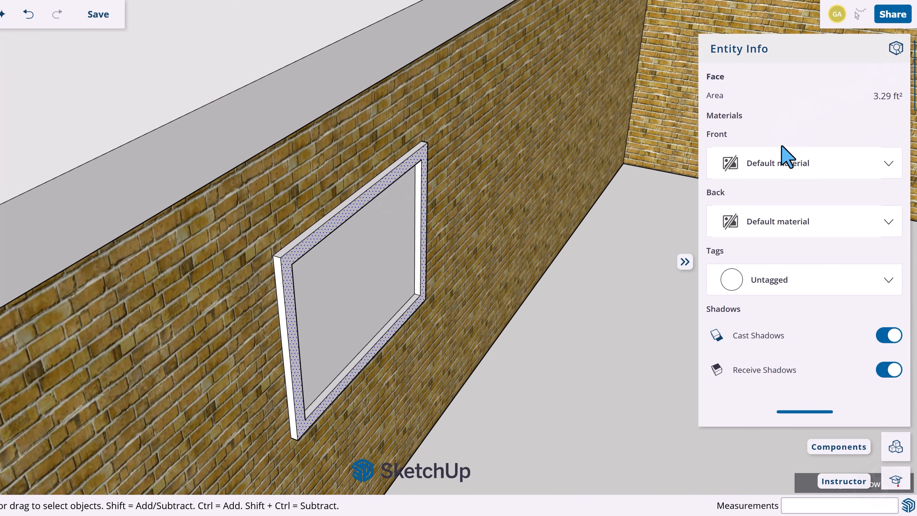
click(799, 164)
scroll(803, 246, down, 6)
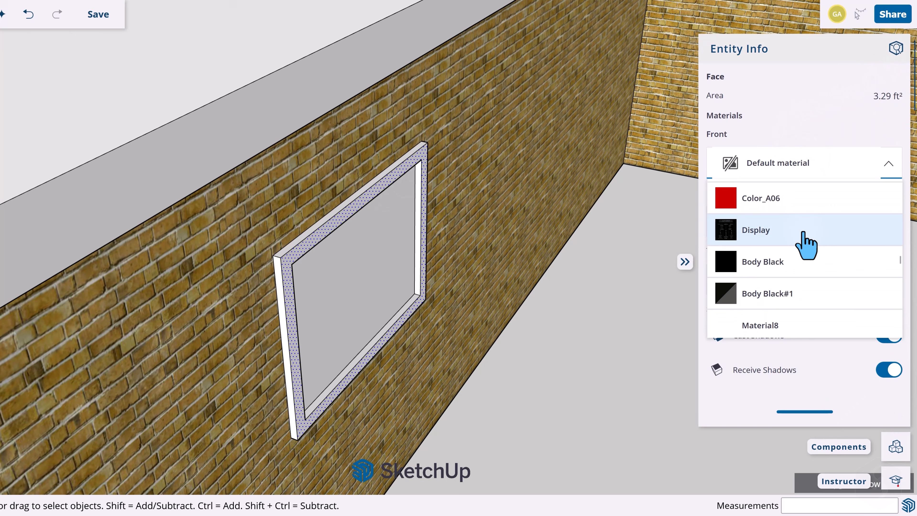
scroll(801, 242, down, 10)
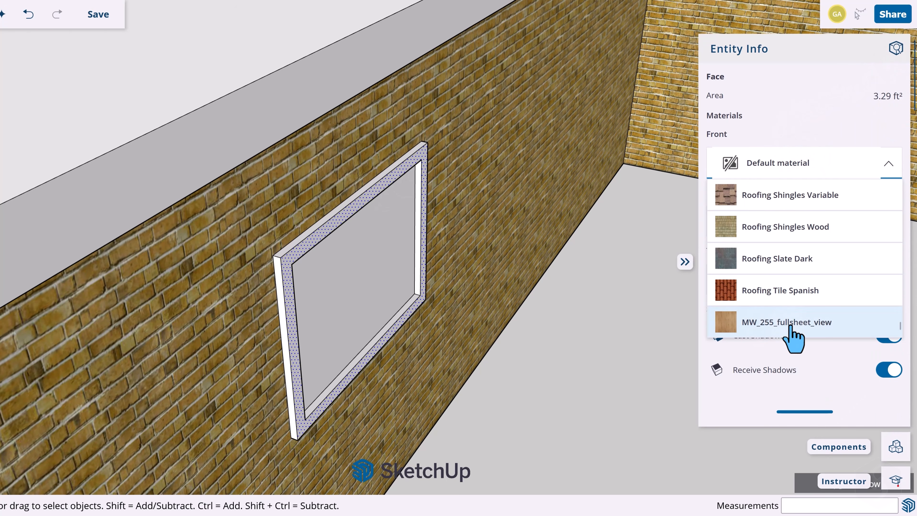
click(788, 325)
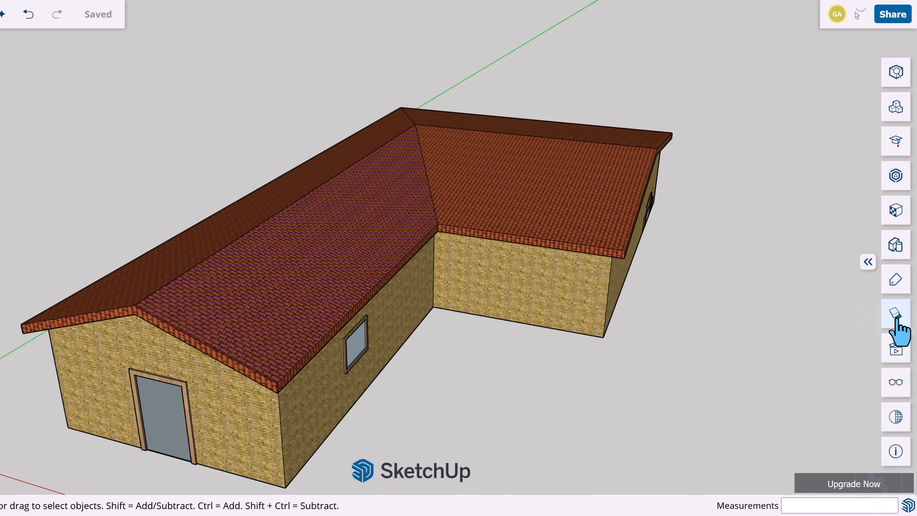
- Turn on shadows with the date set to 08/12 and the time to 1:00 PM, and enable fog
click(897, 318)
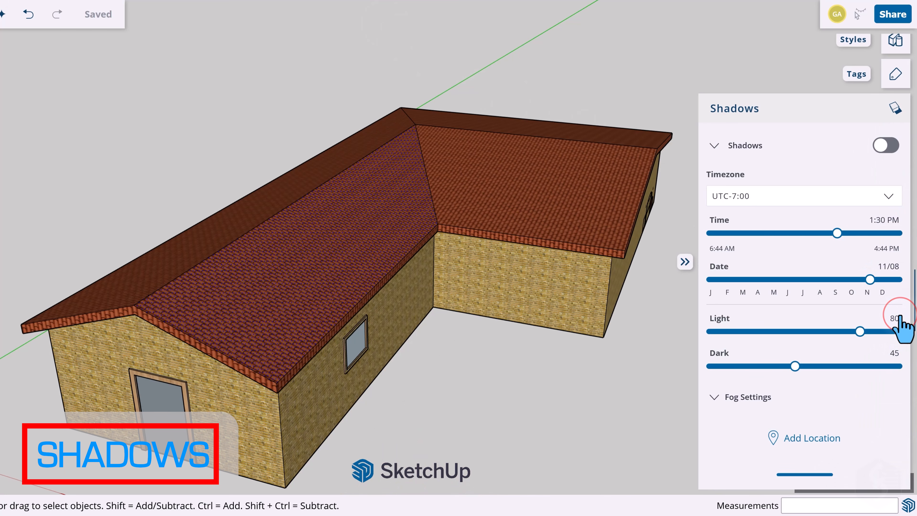
click(887, 148)
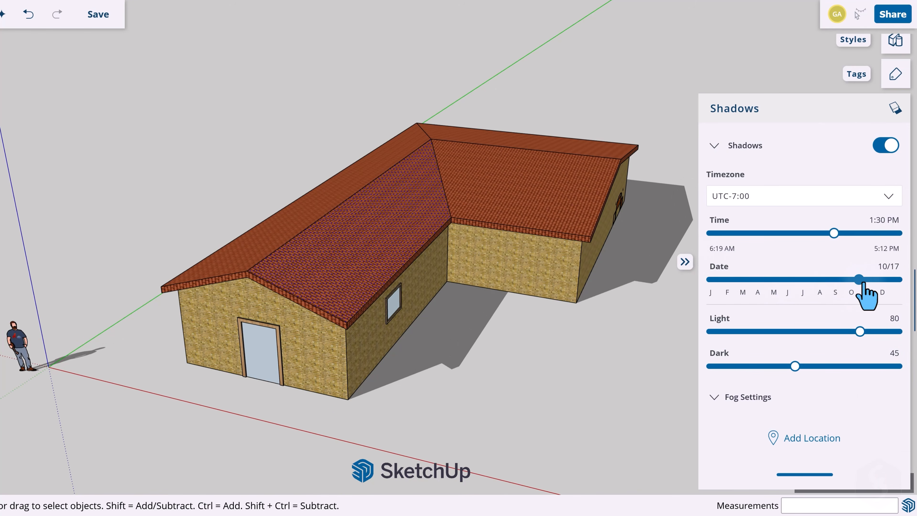
drag(858, 279, 831, 284)
click(729, 397)
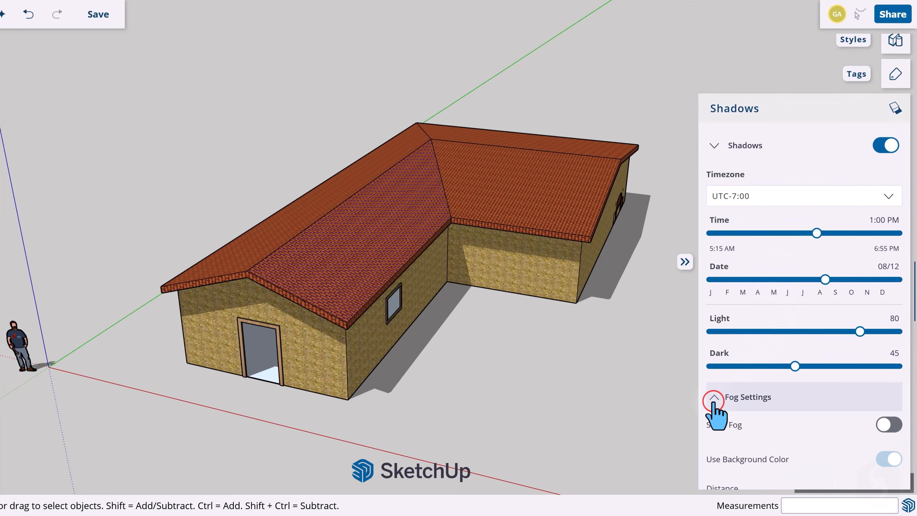
click(888, 424)
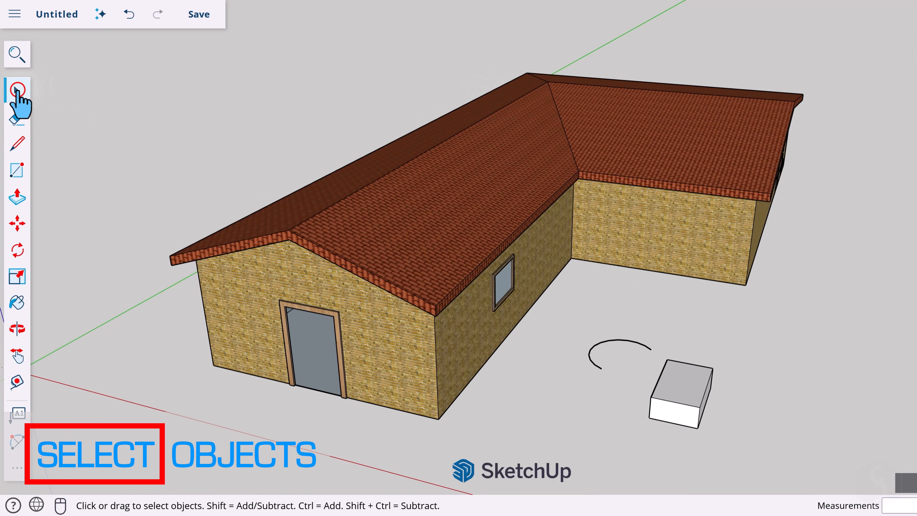
- Select the door's gable wall face and the arc individually, and window-select the arc and the small box together
click(410, 367)
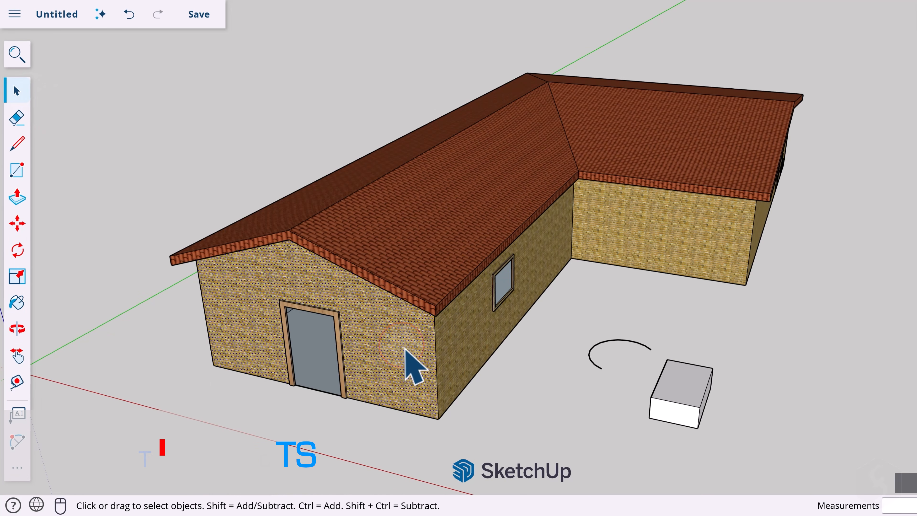
scroll(637, 351, up, 3)
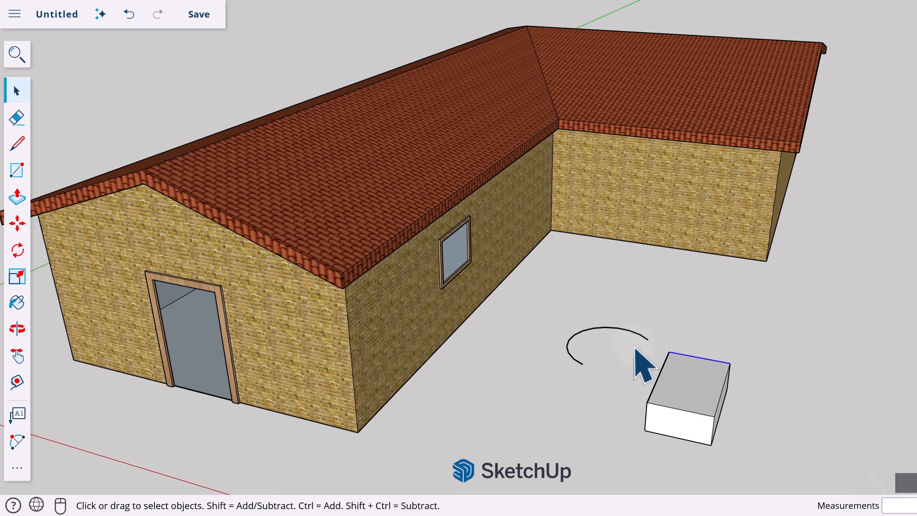
click(616, 329)
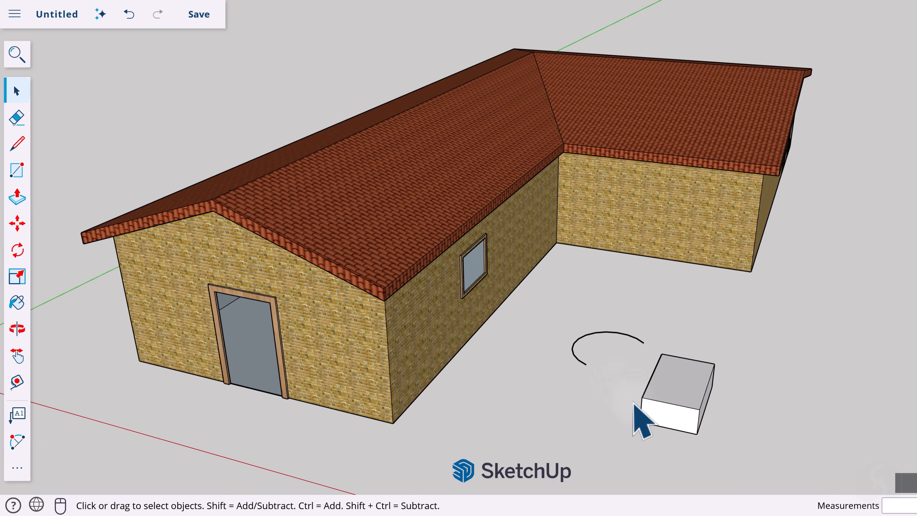
drag(475, 440, 750, 172)
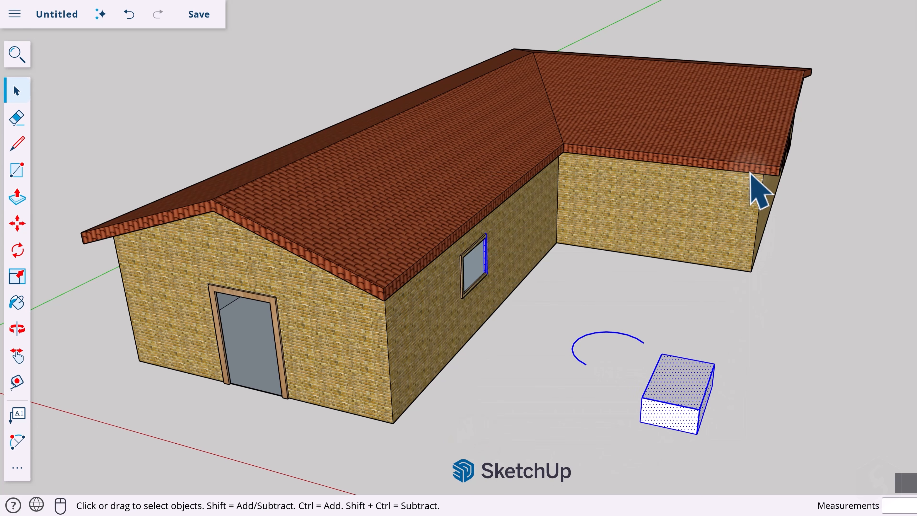
- Clear the selection, crossing-select the box, the arc and the house faces around the window and door, and deselect everything
click(750, 448)
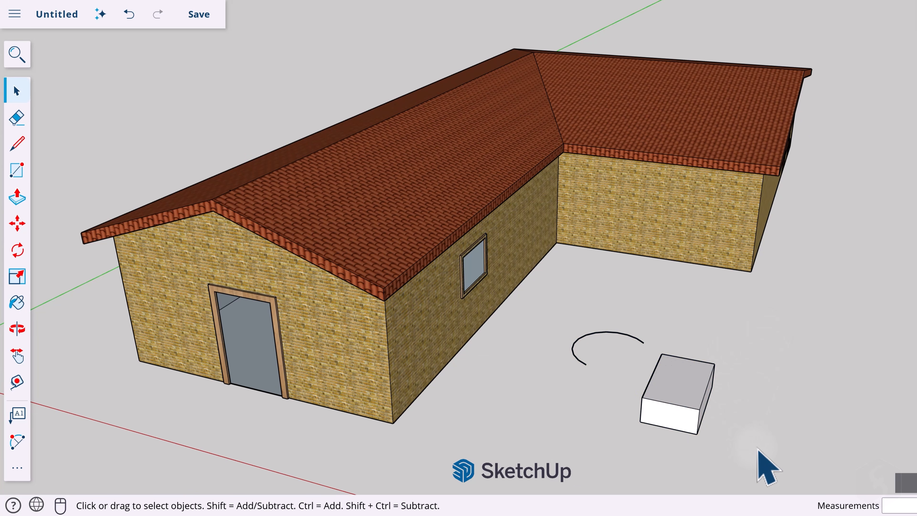
drag(756, 447, 305, 316)
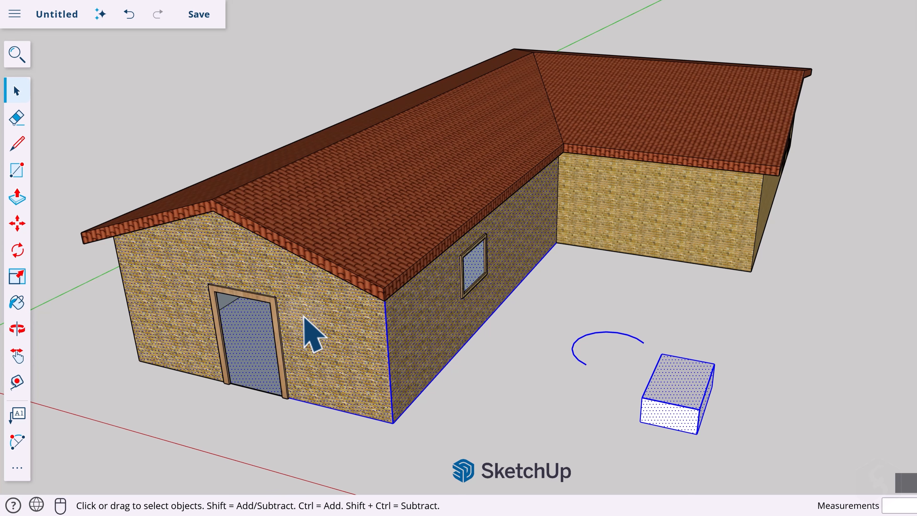
click(604, 380)
- Cut the arc, paste it on the ground slightly farther from the box, and try pasting another copy
scroll(612, 397, up, 3)
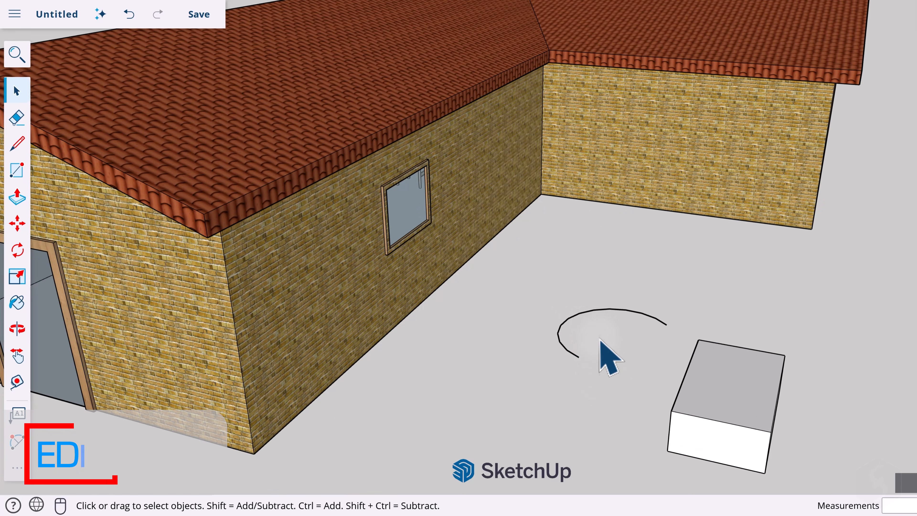
click(587, 306)
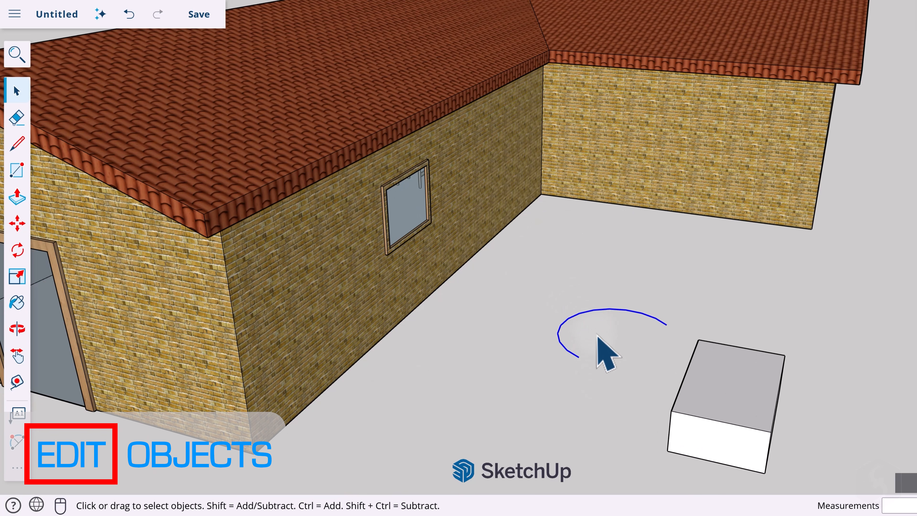
key(ctrl+x)
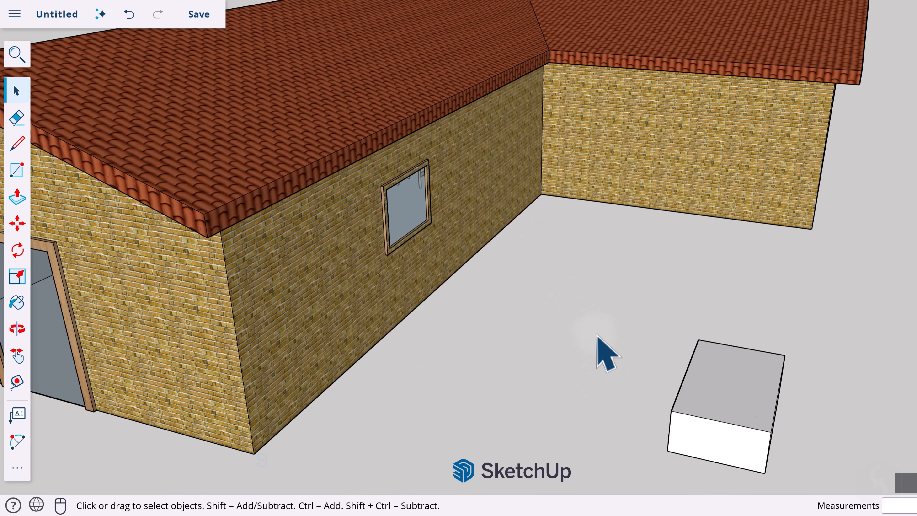
key(ctrl+v)
scroll(534, 336, down, 2)
scroll(534, 336, down, 1)
click(497, 342)
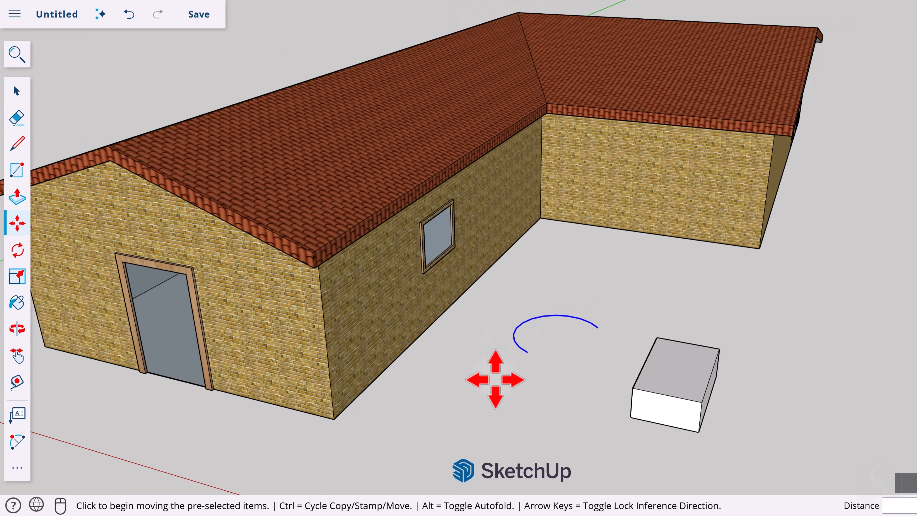
key(ctrl+v)
click(446, 409)
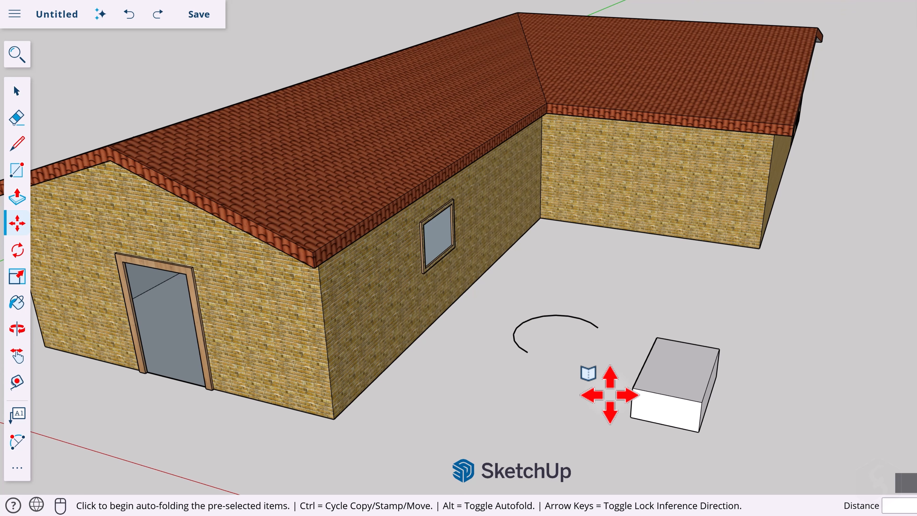
- Window-select the door with its frame and move it along the gable wall, away from the corner nearest the window
drag(264, 414, 400, 226)
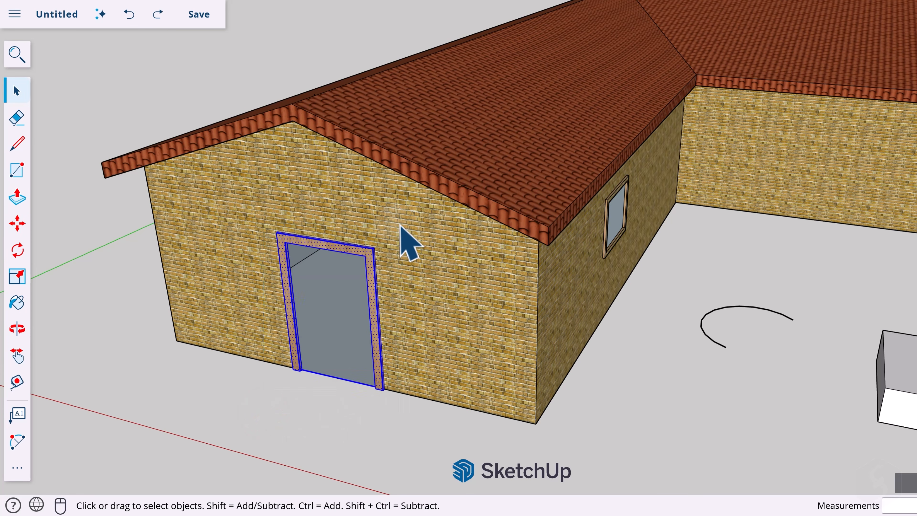
click(18, 226)
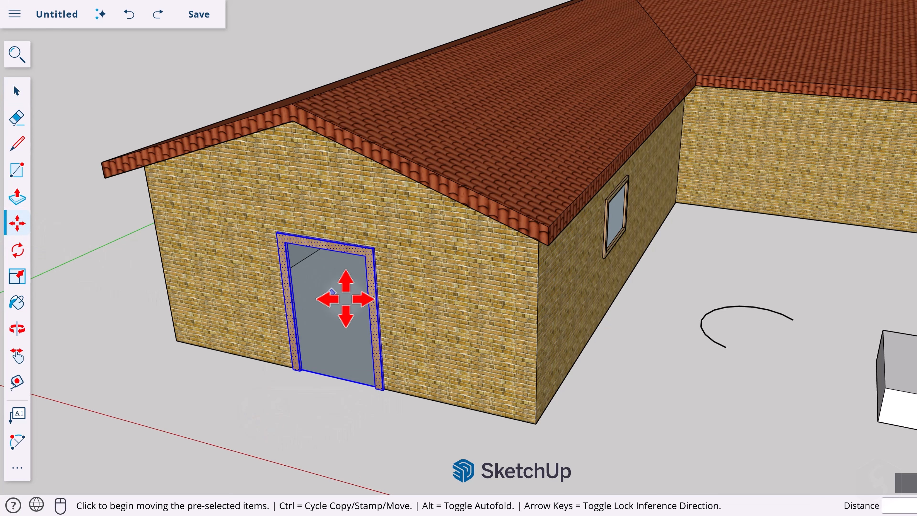
click(374, 311)
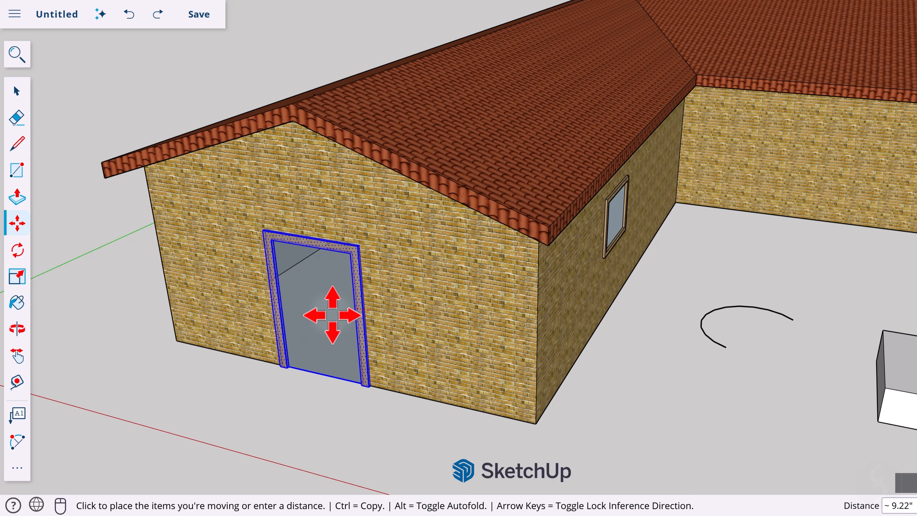
click(296, 309)
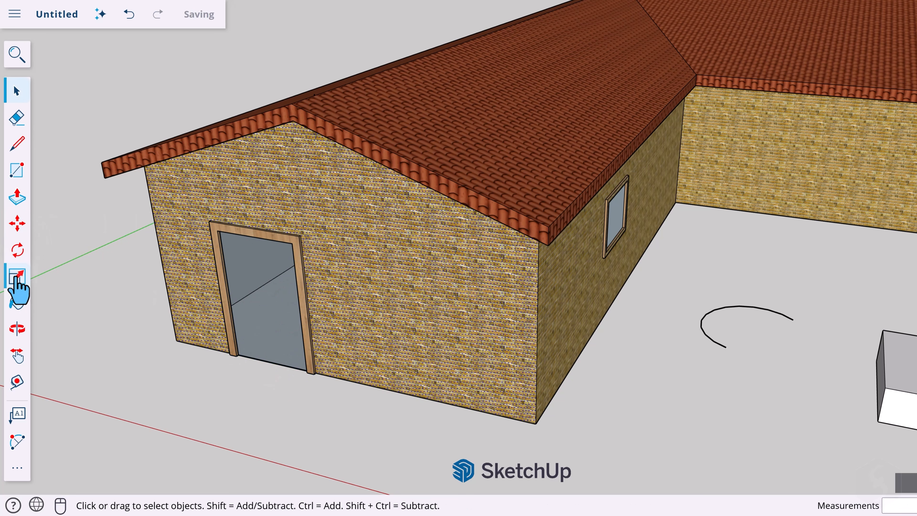
- Try scaling the gable wall face to about 0.82 along the red axis, undo it, and try its upper corner grip
click(17, 278)
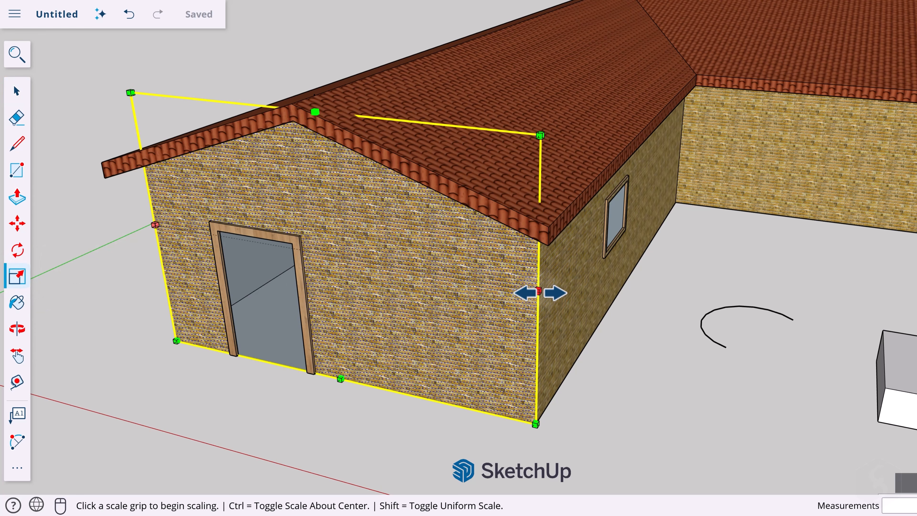
click(538, 292)
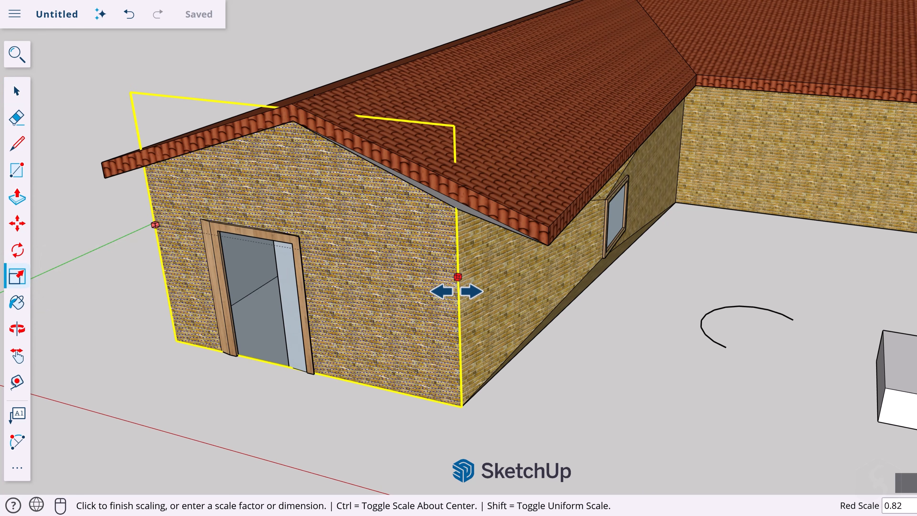
click(456, 291)
key(ctrl+z)
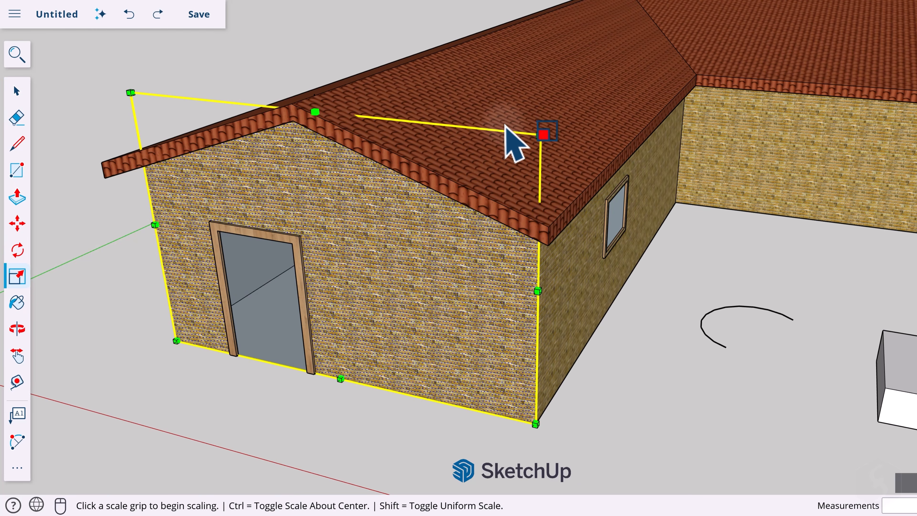
click(542, 136)
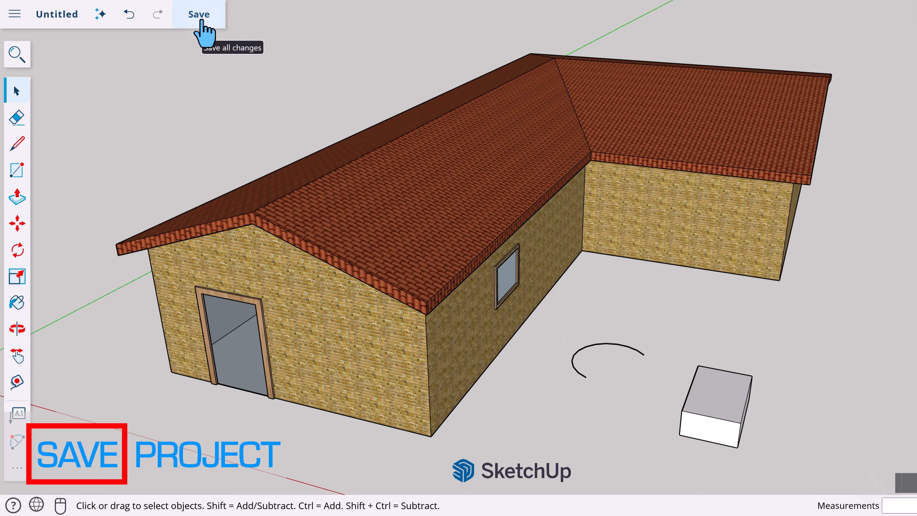
- Save the project with all unused items purged, and return to the home page with the recent files
click(200, 22)
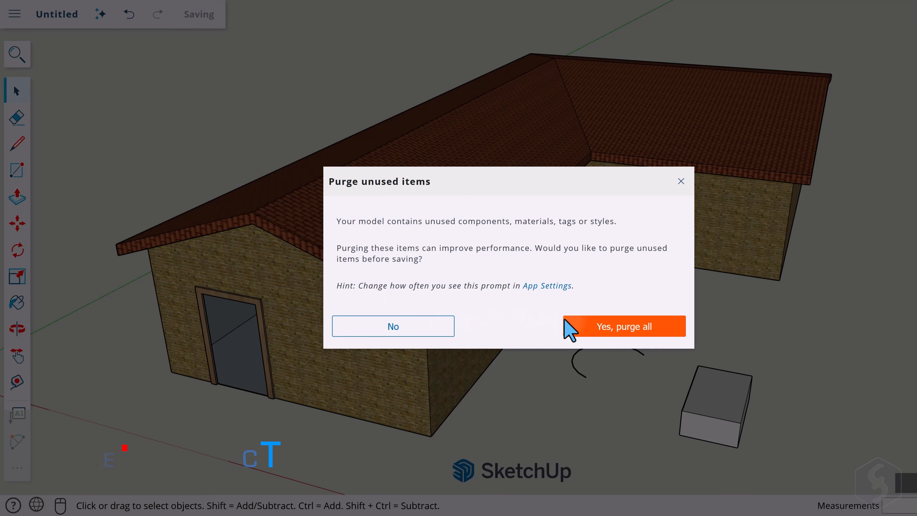
click(619, 327)
click(14, 14)
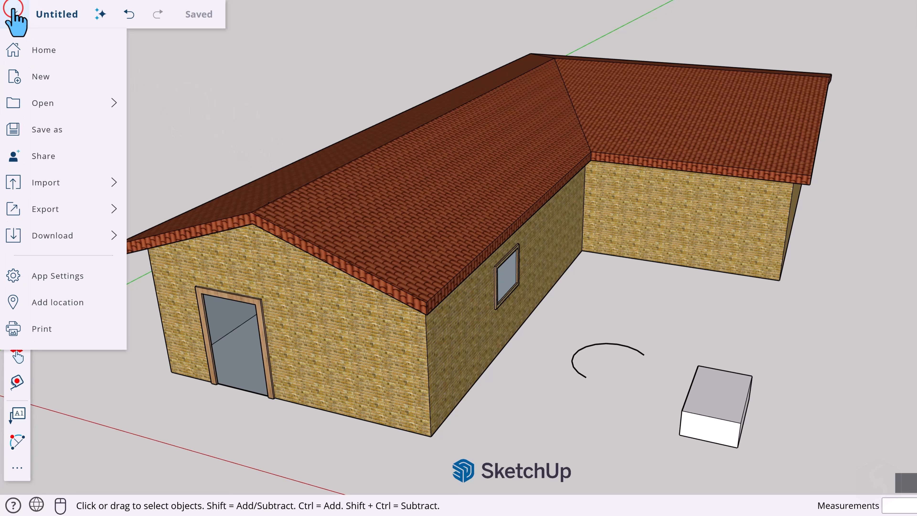
click(65, 58)
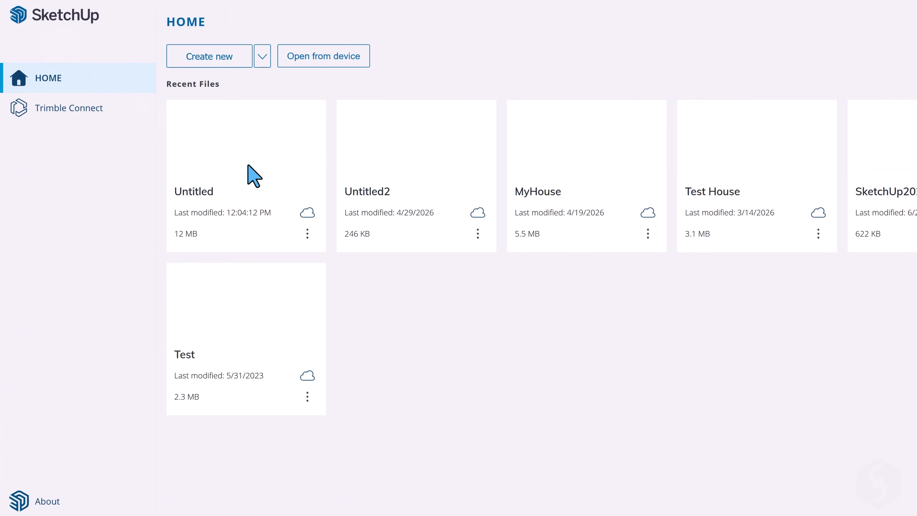